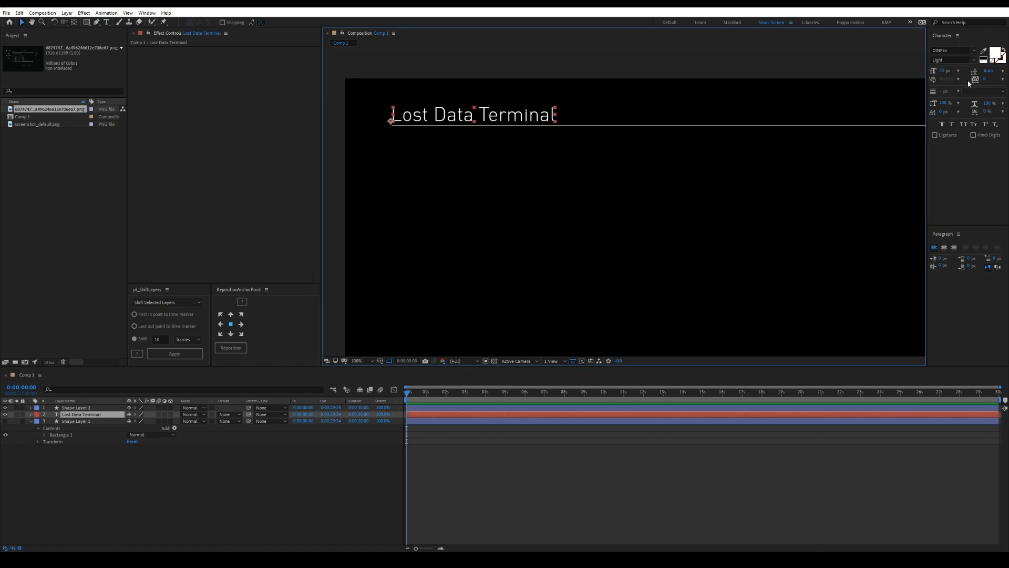
Step: Duplicate the Lost Data Terminal title below the divider line, set its font size to 20 px and change the text to "Step 1"
key(ctrl+d)
drag(398, 109, 399, 138)
click(942, 70)
text(20)
double_click(477, 143)
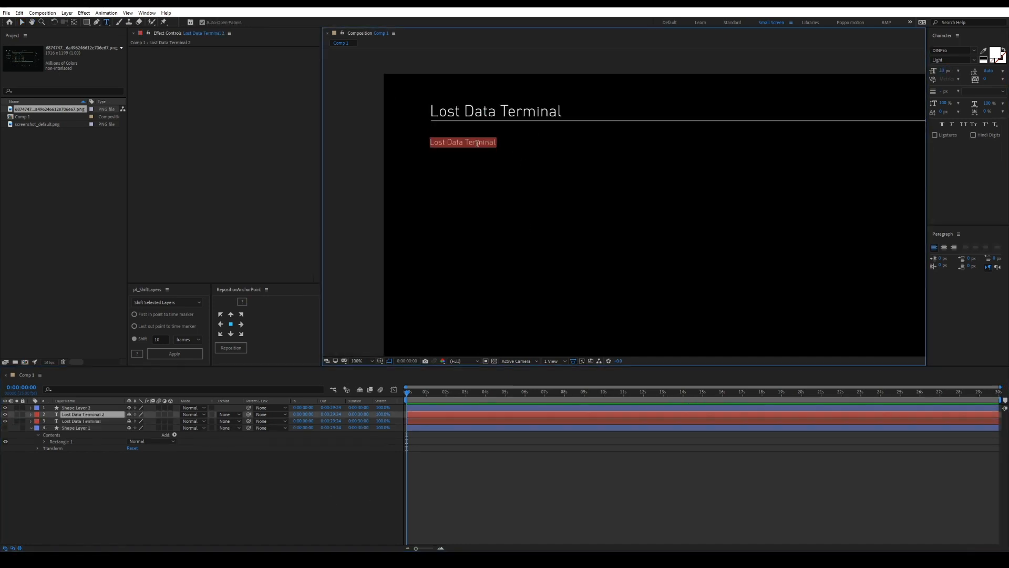
key(Escape)
drag(597, 188, 525, 167)
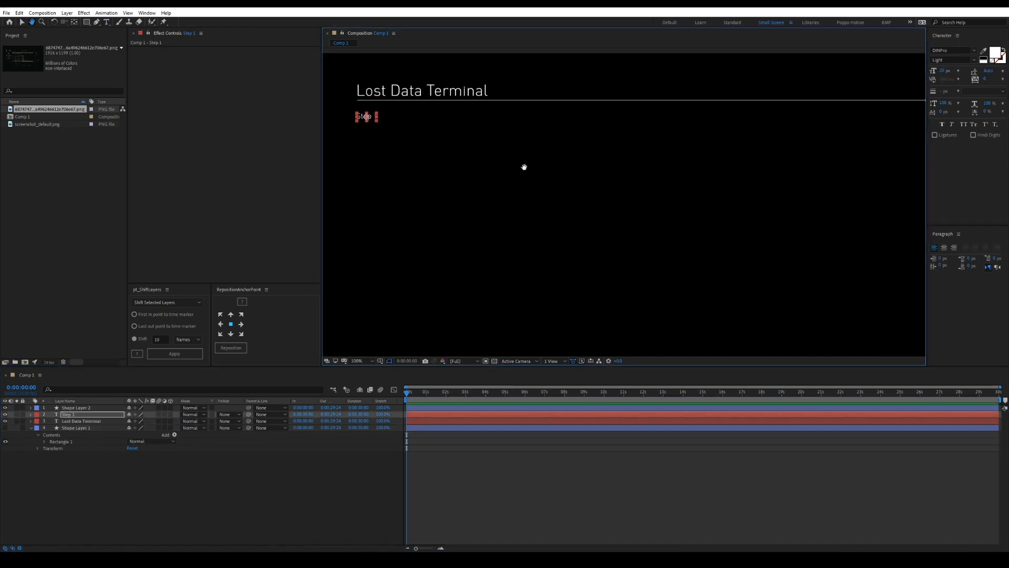
Step: Duplicate the "Step 1" text directly beneath it and change the copy to "Login Lost Data Information"
key(ctrl+d)
drag(375, 121, 375, 133)
double_click(375, 132)
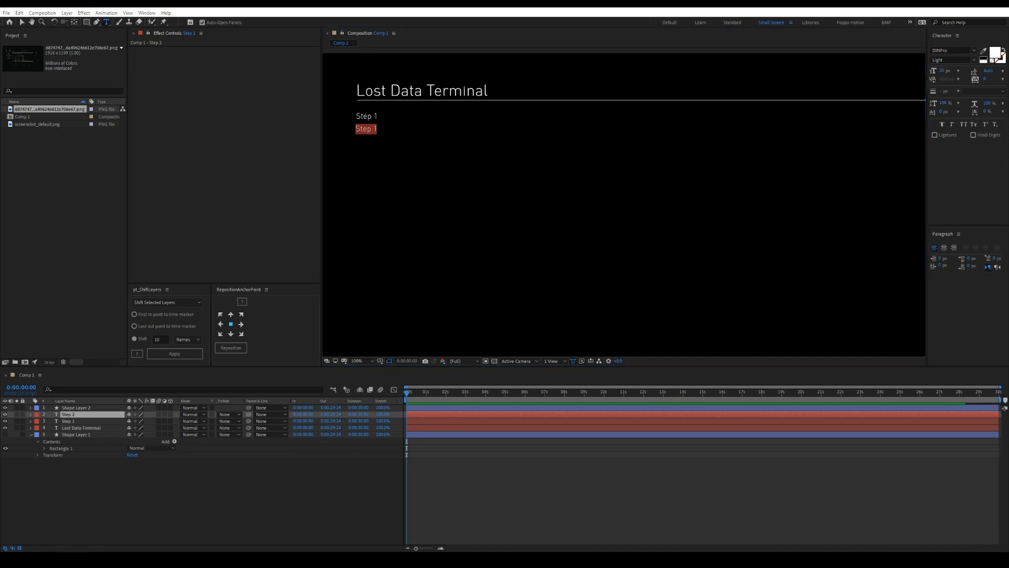
text(Login Lost Data I)
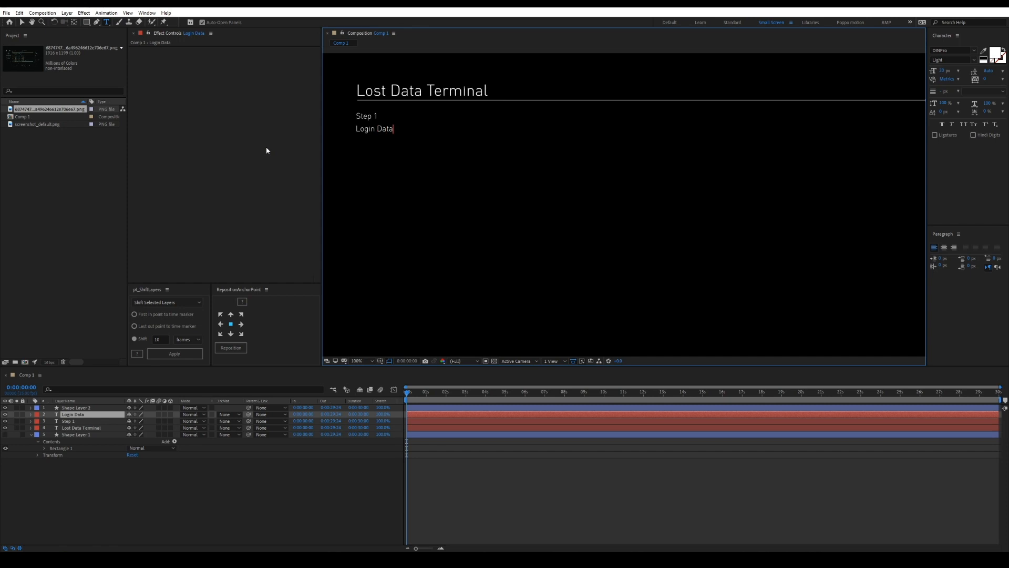
text(nformation)
key(Escape)
Step: Duplicate the two Step 1 text lines into a second column on the same rows and change the copied heading to "Step 2"
drag(473, 169, 341, 108)
key(ctrl+d)
drag(404, 120, 527, 119)
click(447, 494)
double_click(467, 108)
text(Step 2)
Step: Replace the text beneath "Step 2" with "Contactign Data Cargo Terminal"
click(510, 505)
double_click(512, 123)
key(BackSpace)
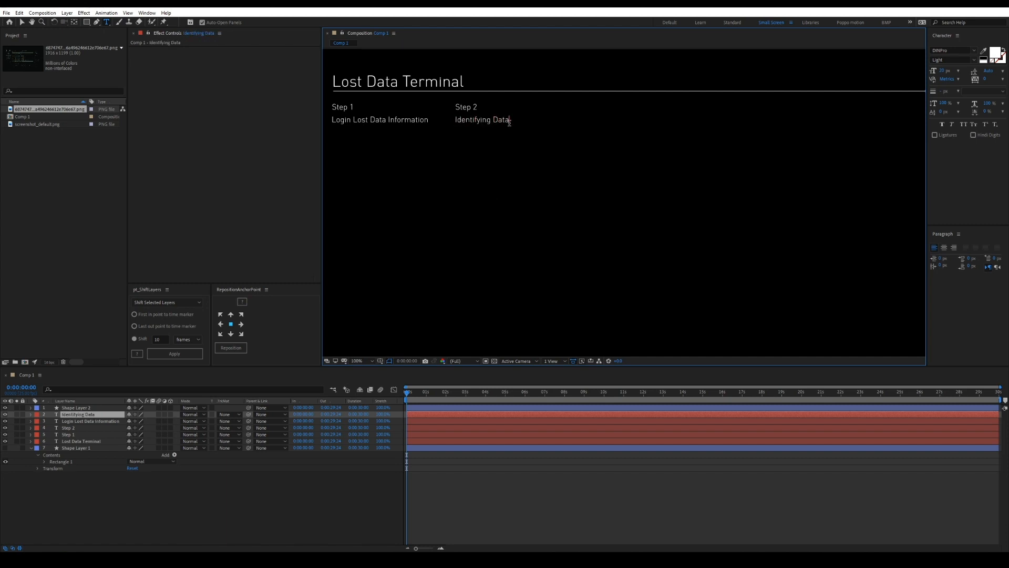
text(Contactign Data Cargo )
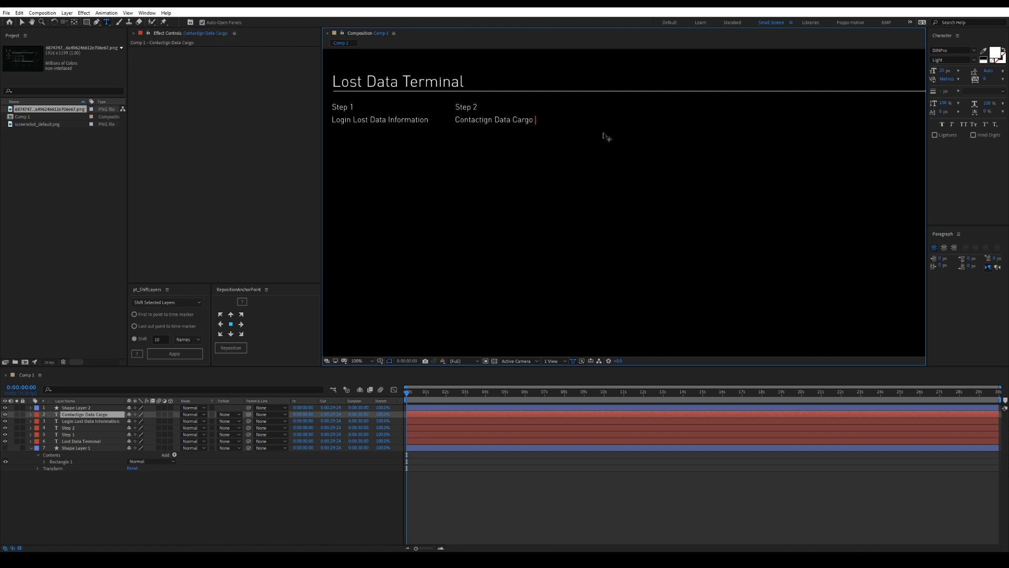
text(Terminalg)
Step: Draw a small open arrowhead pointing right between the Step 1 and Step 2 descriptions with the Pen tool
drag(427, 185, 500, 176)
scroll(500, 130, up, 1)
click(491, 156)
click(490, 171)
scroll(491, 163, up, 1)
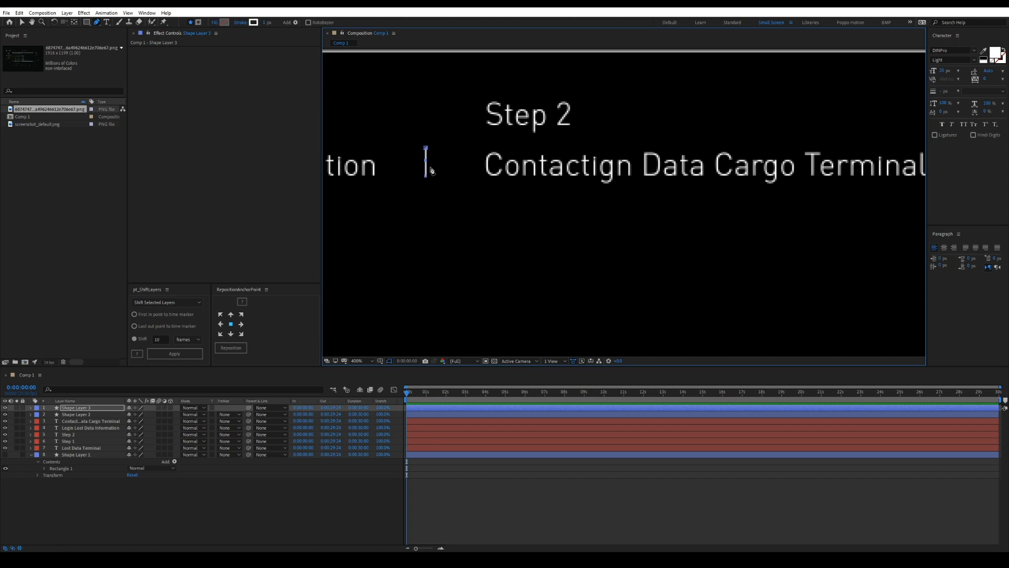
scroll(577, 239, down, 2)
ctrl+click(577, 240)
scroll(599, 210, down, 1)
scroll(599, 147, up, 1)
drag(351, 270, 581, 336)
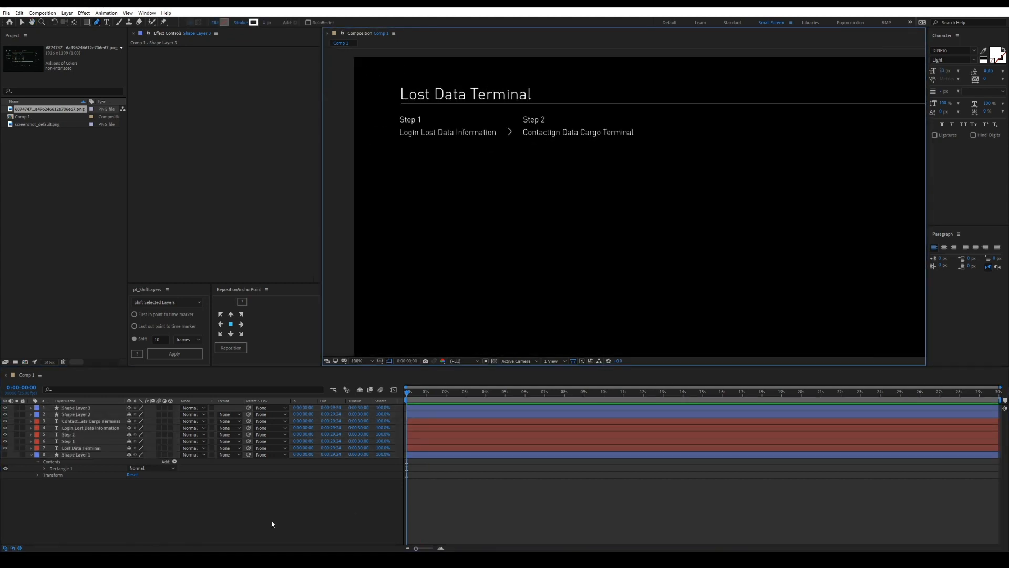
Step: Duplicate the divider line under the title and place the copy beneath the step descriptions
key(v)
click(672, 104)
key(ctrl+d)
drag(736, 104, 735, 140)
click(596, 179)
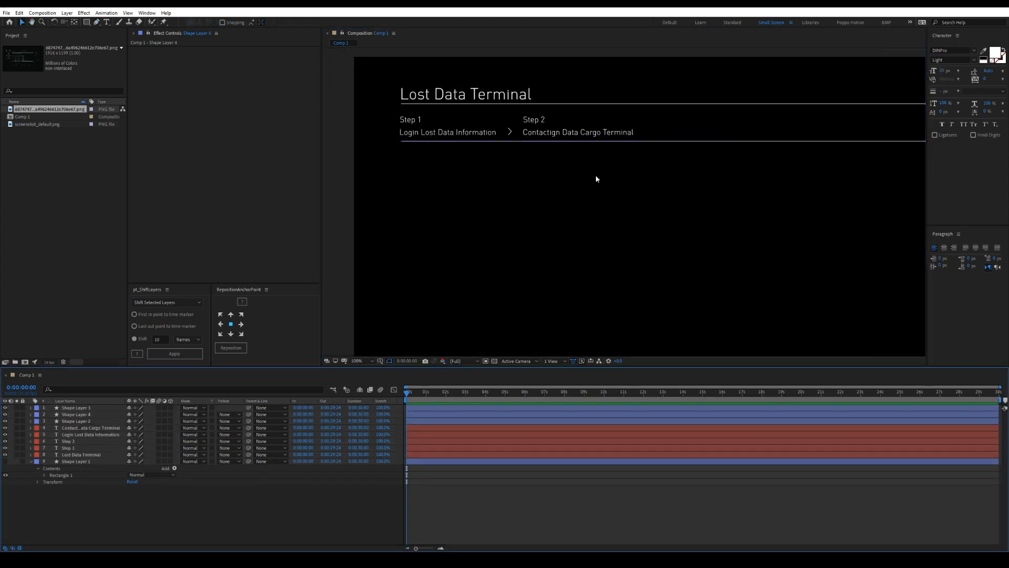
Step: Duplicate the "Step 1" text and place the copy below the second divider line
click(411, 121)
key(ctrl+d)
drag(411, 121, 411, 154)
Step: Select both divider lines, open the Align panel and enlarge the timeline area
click(473, 104)
shift+click(517, 142)
click(146, 12)
click(152, 62)
drag(11, 283, 978, 253)
Step: Change the text below the second divider to "PID", and add a "USER" copy beside it
click(408, 157)
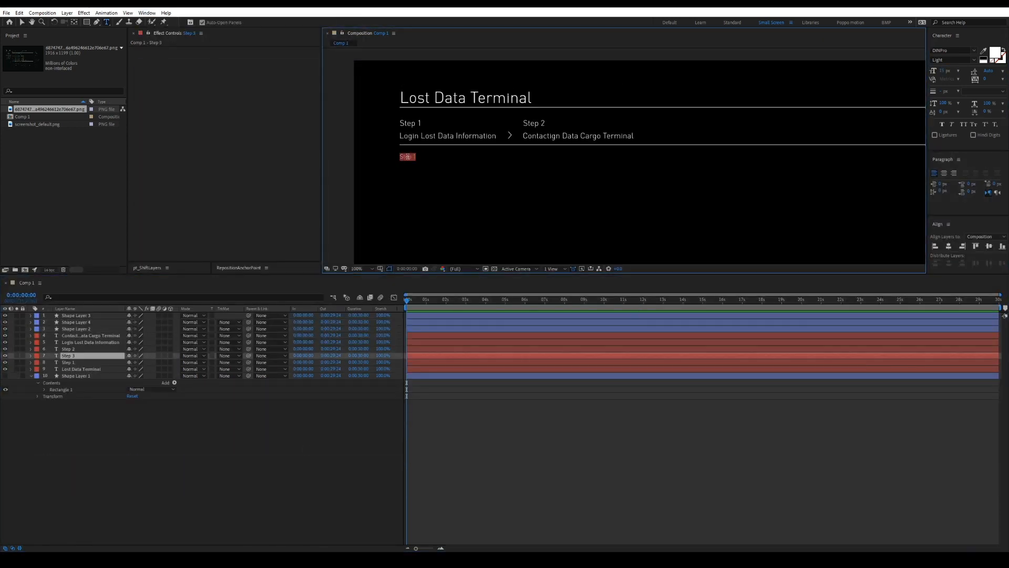
click(372, 460)
click(405, 158)
key(ctrl+d)
drag(405, 157, 427, 157)
double_click(427, 157)
text(USER)
Step: Add a "Units" column label after USER from a duplicate and apply All Caps to it
click(372, 460)
click(428, 157)
key(ctrl+d)
text(s)
click(372, 459)
click(460, 156)
click(963, 125)
Step: Add the column labels "NI" and "VIRT" after UNITS by duplicating the preceding label
key(ctrl+d)
drag(464, 158, 488, 158)
text(NI)
key(ctrl+d)
text(RT)
key(Escape)
Step: Add the column labels "RES" and "SHR" after VIRT by duplicating the preceding label
key(ctrl+d)
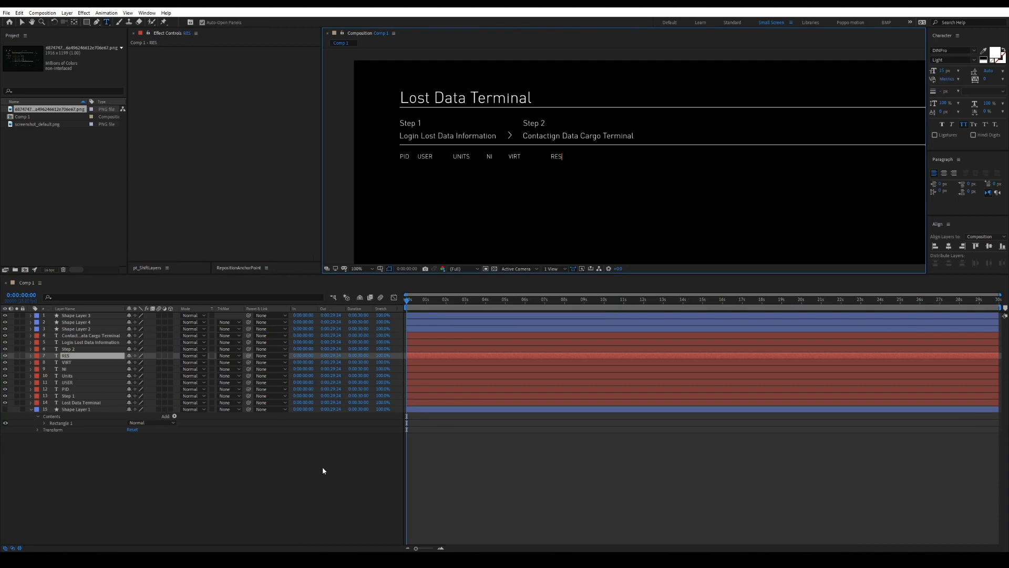
key(Escape)
key(ctrl+d)
key(Escape)
Step: Add the column labels "S" and "CPU%" after SHR by duplicating the preceding label
key(ctrl+d)
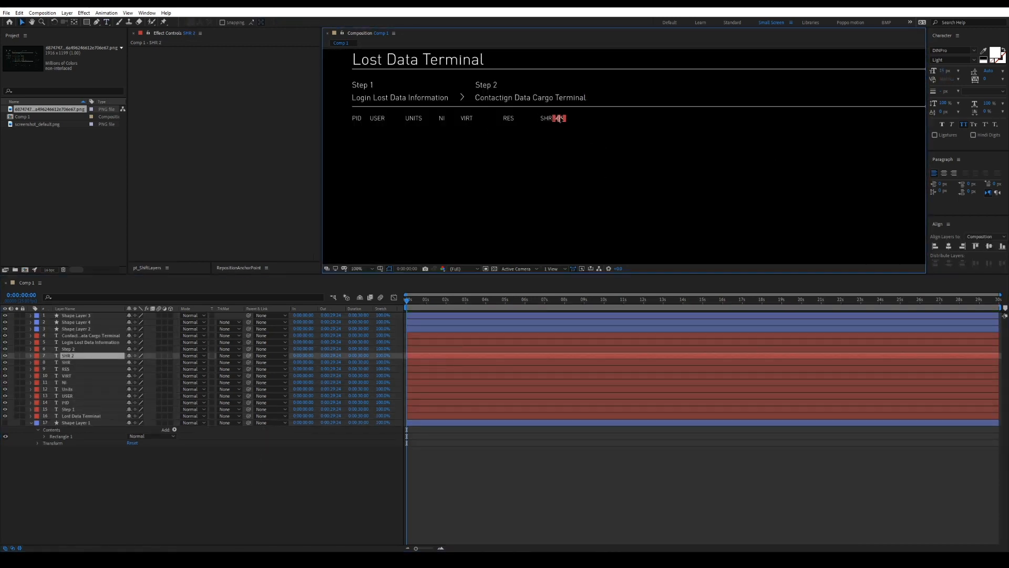
key(ctrl+d)
drag(571, 117, 590, 120)
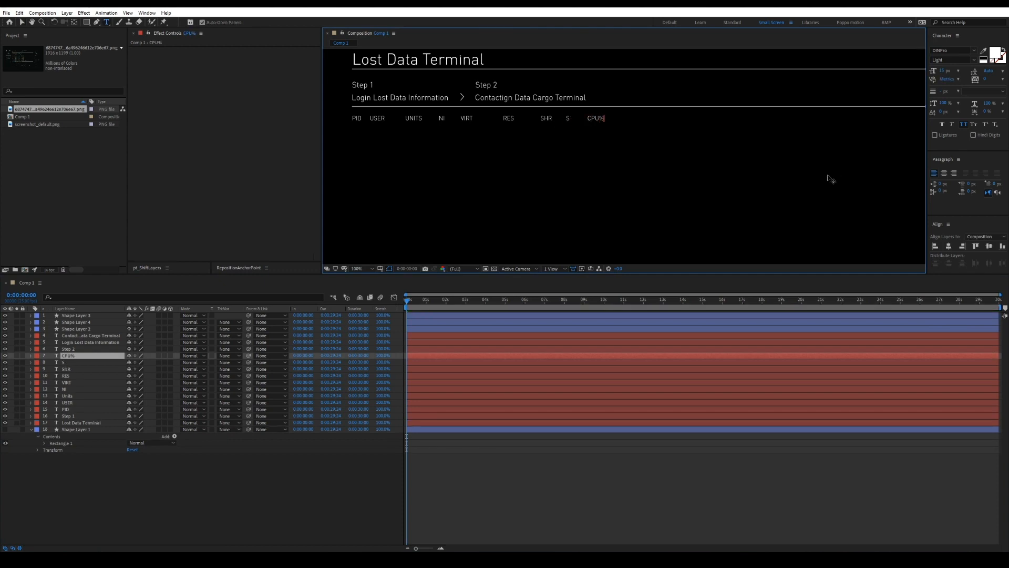
key(Escape)
Step: Add the column labels "MEM%" and "TIME+" after CPU% by duplicating the preceding label
key(ctrl+d)
drag(511, 120, 538, 121)
key(Escape)
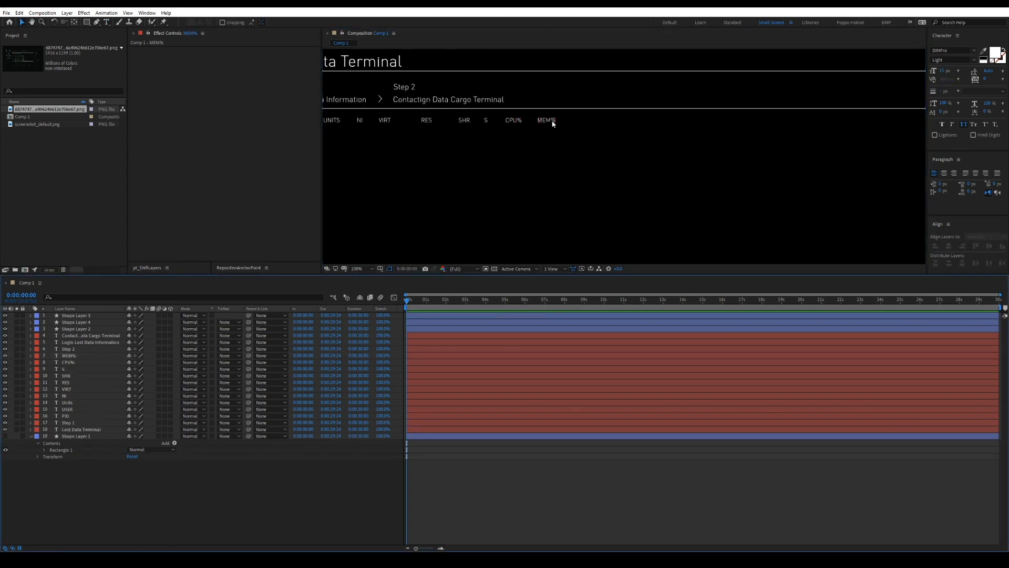
key(ctrl+d)
key(Escape)
Step: Add a "Command" column label well to the right of TIME+ and turn off All Caps for it
key(ctrl+d)
drag(617, 123, 452, 129)
drag(434, 127, 628, 141)
double_click(604, 125)
text(Command)
click(420, 499)
click(610, 126)
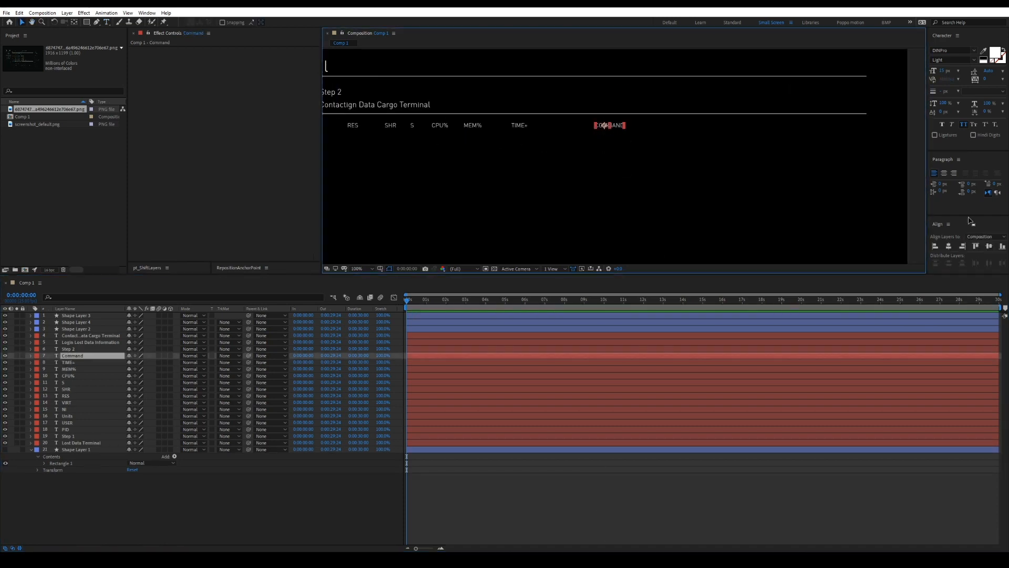
click(964, 125)
click(620, 500)
mouse_move(454, 168)
mouse_down()
mouse_move(613, 151)
mouse_move(449, 178)
mouse_up()
drag(528, 185, 737, 180)
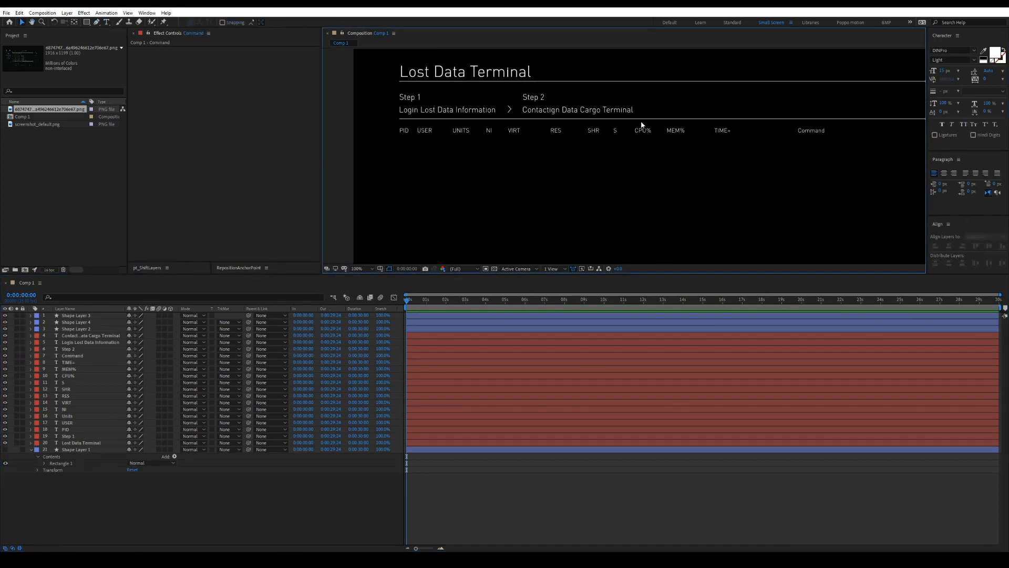
Step: Duplicate the second divider line and place the copy just below the column labels
click(655, 120)
key(ctrl+d)
drag(655, 120, 655, 135)
drag(734, 137, 717, 137)
Step: Move the lowest line's anchor point to its left end and scale it horizontally so it ends just past TIME+
drag(226, 262, 226, 188)
click(221, 228)
click(230, 252)
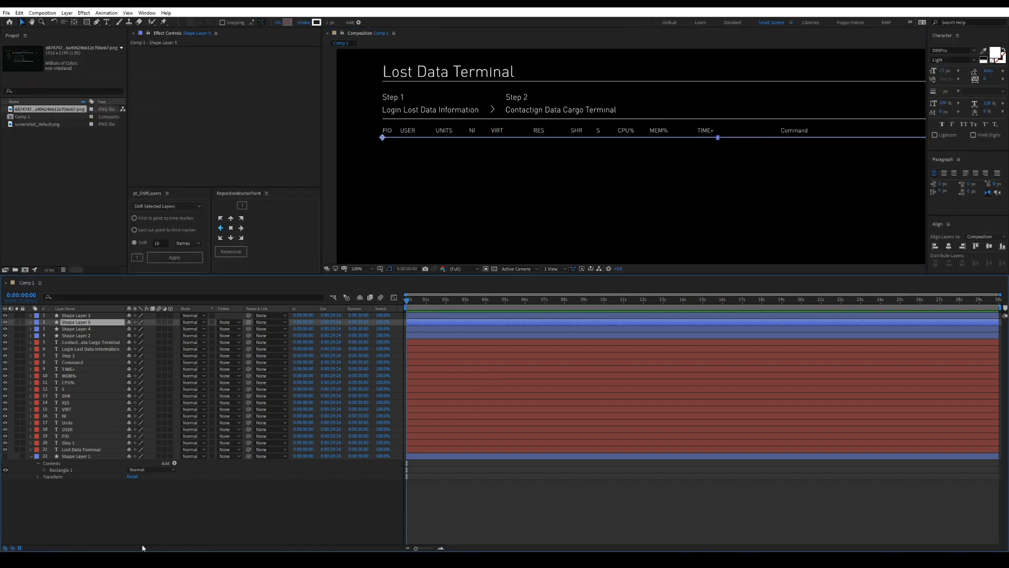
click(19, 548)
key(s)
drag(135, 329, 120, 329)
drag(553, 135, 480, 136)
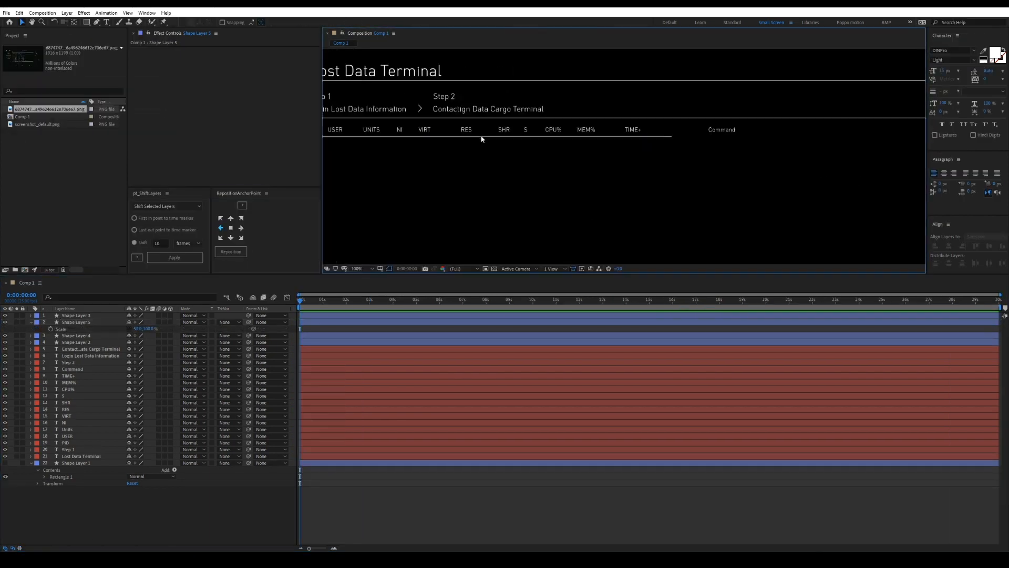
Step: Duplicate the shortened line under the Command label, anchor it at its left end and scale it to finish level with the upper dividers
key(ctrl+d)
click(231, 228)
click(221, 228)
click(231, 252)
click(764, 137)
key(s)
drag(764, 158, 561, 169)
drag(135, 329, 128, 329)
scroll(789, 176, up, 1)
drag(789, 179, 484, 213)
drag(135, 329, 138, 329)
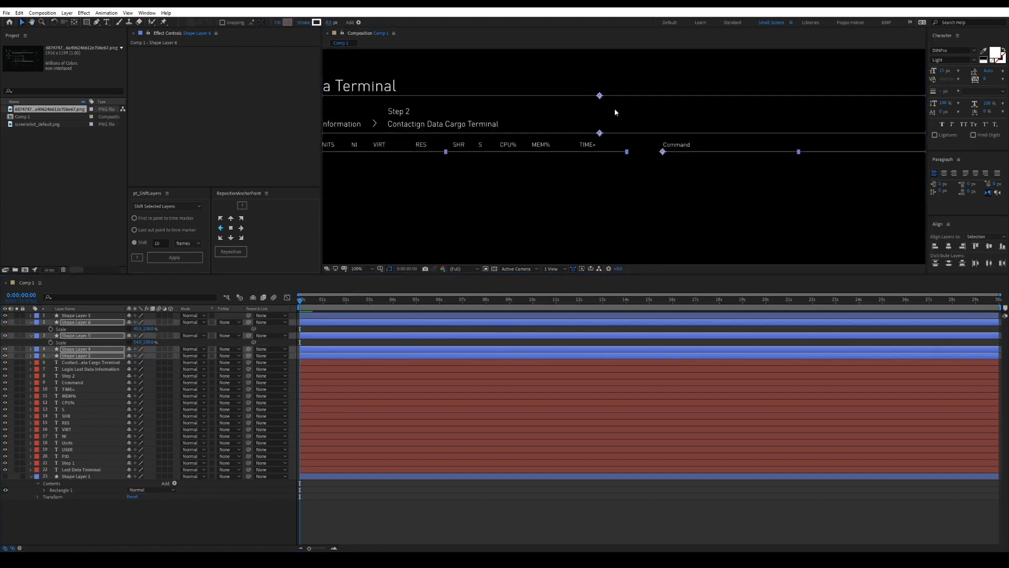
Step: Set the shape fill color to a muted teal with hue 190, saturation 40% and brightness 50%
scroll(604, 157, down, 3)
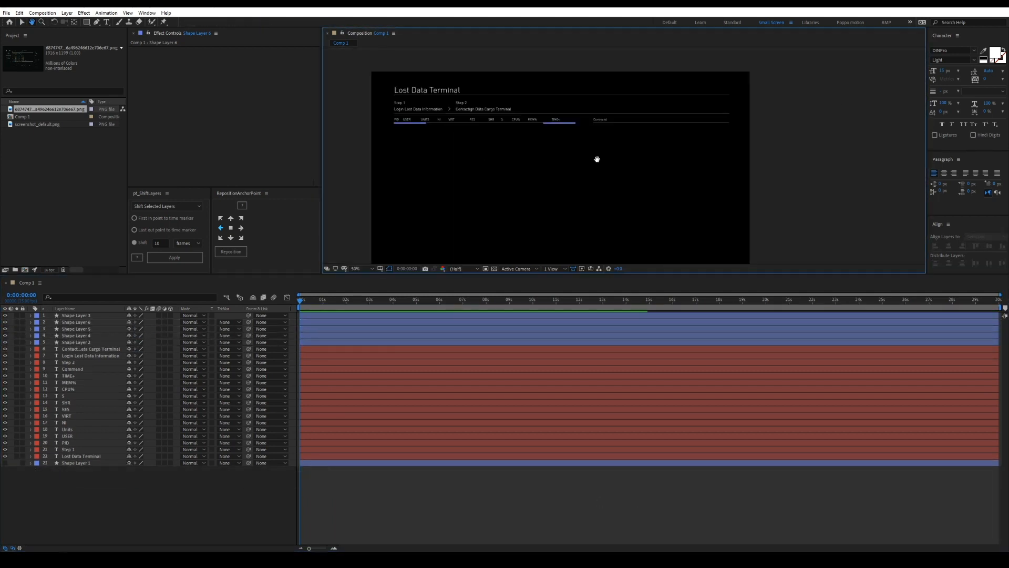
scroll(597, 159, up, 2)
drag(410, 152, 526, 161)
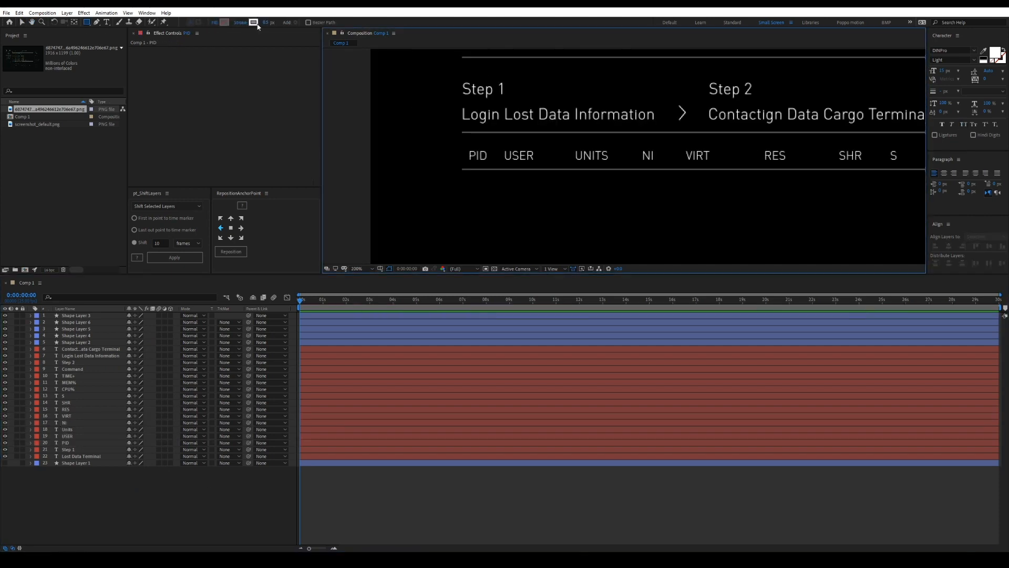
click(995, 53)
click(170, 60)
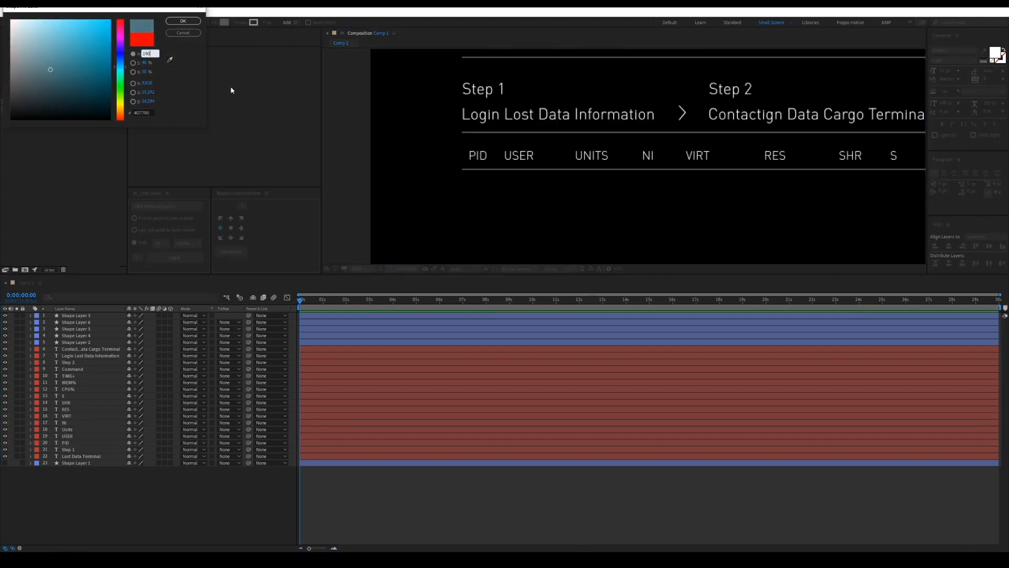
key(Return)
Step: Draw a teal rectangle over the PID label and move its layer below the text layers
drag(461, 146, 468, 152)
click(31, 316)
drag(76, 315, 86, 467)
click(105, 507)
Step: Draw a triangular mask over the PID rectangle's upper-right corner and set the mask mode to Subtract
scroll(431, 158, up, 1)
key(v)
click(538, 151)
key(g)
click(574, 144)
click(543, 125)
click(572, 120)
click(574, 143)
click(87, 463)
key(m)
click(140, 469)
Step: Lower the PID rectangle's top edge, and place a duplicate behind USER, widened to nearly reach UNITS
drag(433, 112, 433, 124)
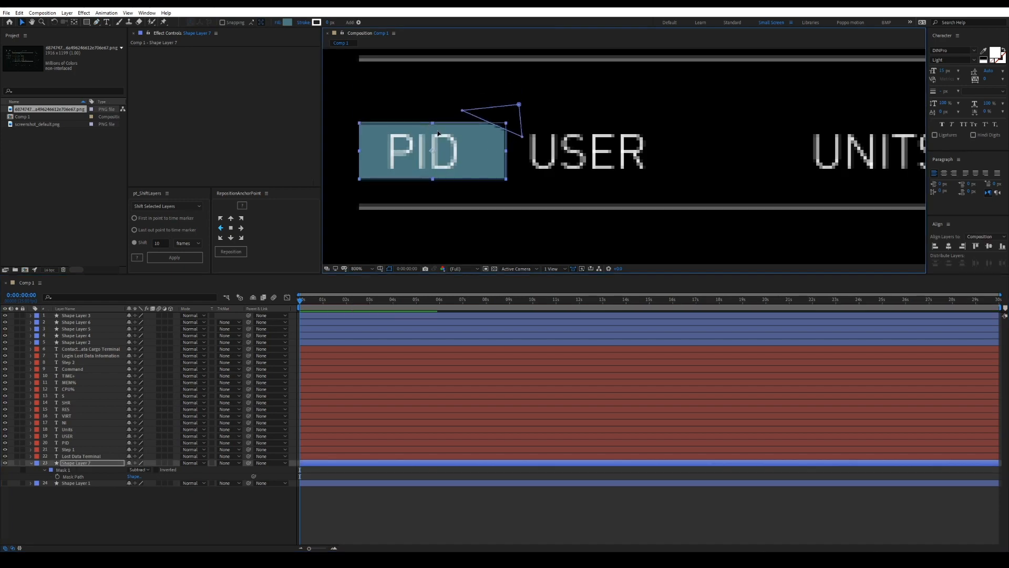
click(626, 493)
scroll(501, 151, down, 3)
scroll(543, 152, up, 2)
click(344, 148)
key(ctrl+d)
click(369, 149)
key(ctrl+d)
drag(371, 149, 450, 149)
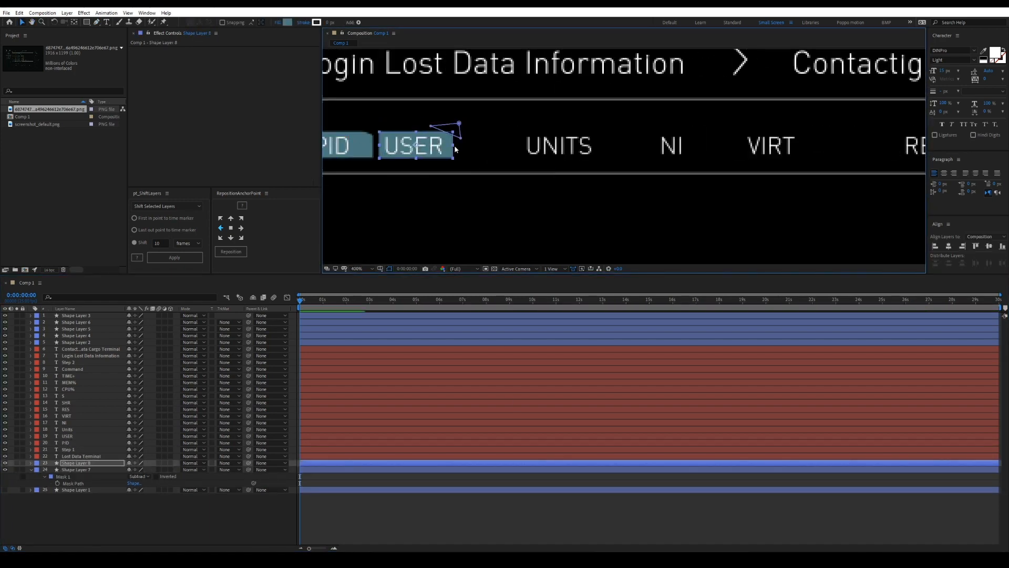
click(570, 488)
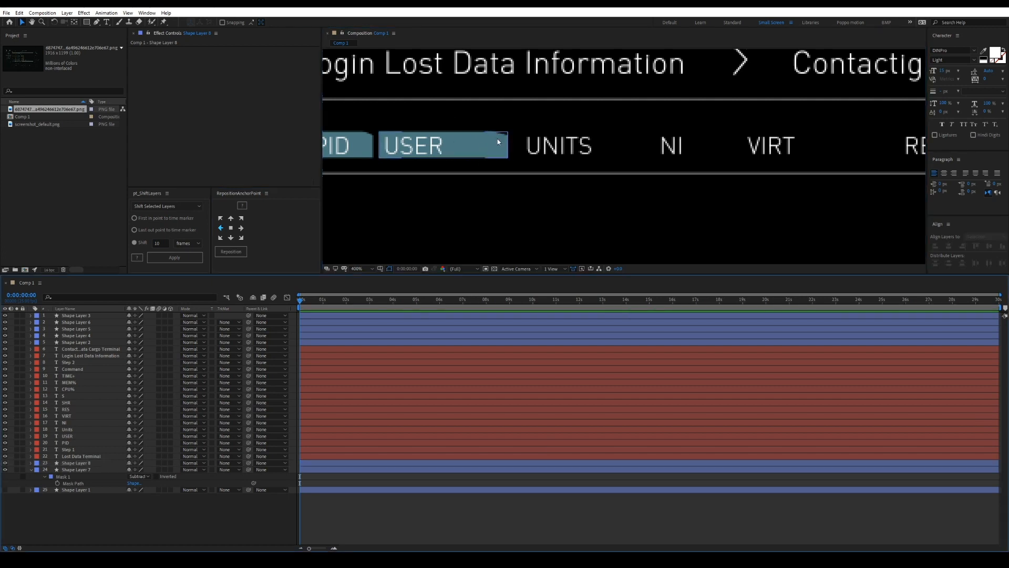
Step: Delete the corner masks from the USER and PID rectangles
click(498, 141)
key(Delete)
click(63, 476)
key(Delete)
click(570, 487)
Step: Duplicate the USER rectangle and place the copy behind the UNITS label
click(477, 147)
key(ctrl+d)
drag(478, 147, 613, 148)
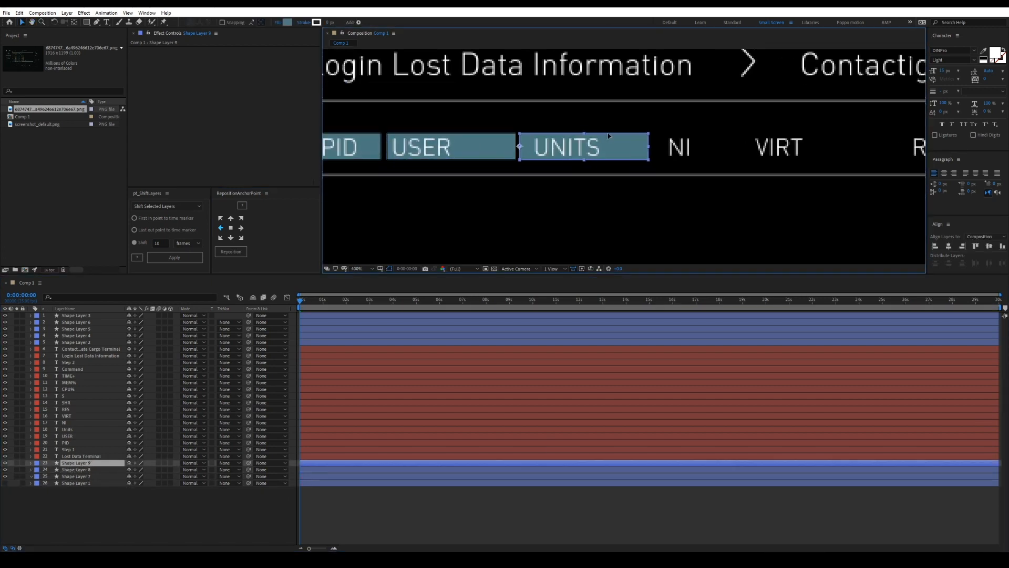
Step: Duplicate the UNITS rectangle to place adjoining teal cells behind the NI, VIRT and RES labels, narrowed to fit
scroll(608, 147, left, 3)
scroll(532, 153, right, 5)
key(ctrl+d)
drag(476, 152, 714, 151)
key(ctrl+d)
drag(719, 151, 689, 155)
key(ctrl+d)
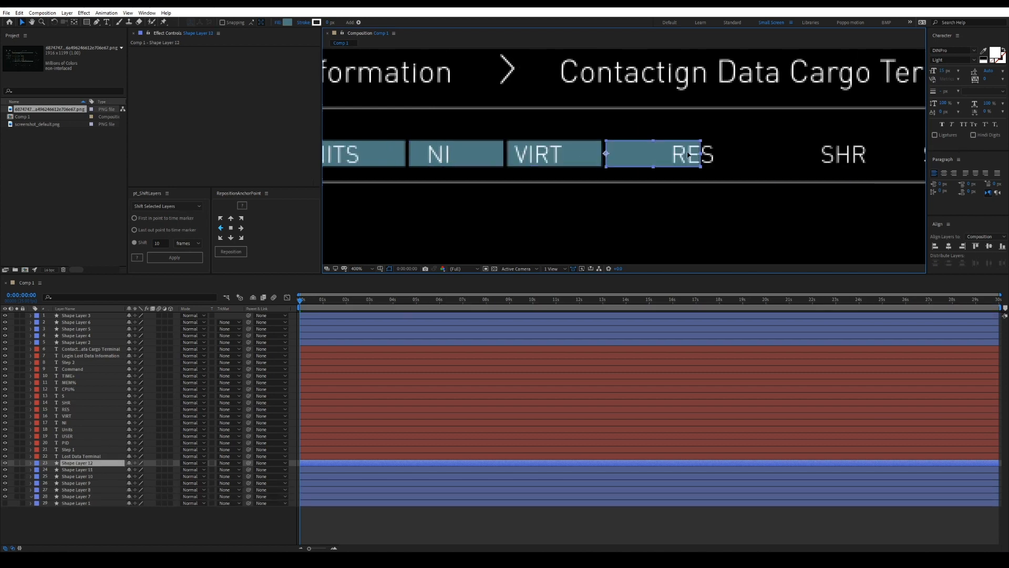
Step: Resize the RES cell to cover its label, and place a fitted duplicate behind SHR
click(578, 157)
drag(602, 154, 640, 154)
drag(724, 153, 721, 153)
drag(693, 164, 670, 159)
key(ctrl+d)
click(512, 157)
drag(512, 158, 509, 157)
click(663, 157)
scroll(608, 184, down, 2)
drag(702, 156, 489, 172)
scroll(608, 184, up, 2)
Step: Duplicate the teal cell to place further cells behind the S, CPU% and MEM% labels
key(ctrl+d)
key(ctrl+d)
drag(486, 173, 666, 167)
key(ctrl+d)
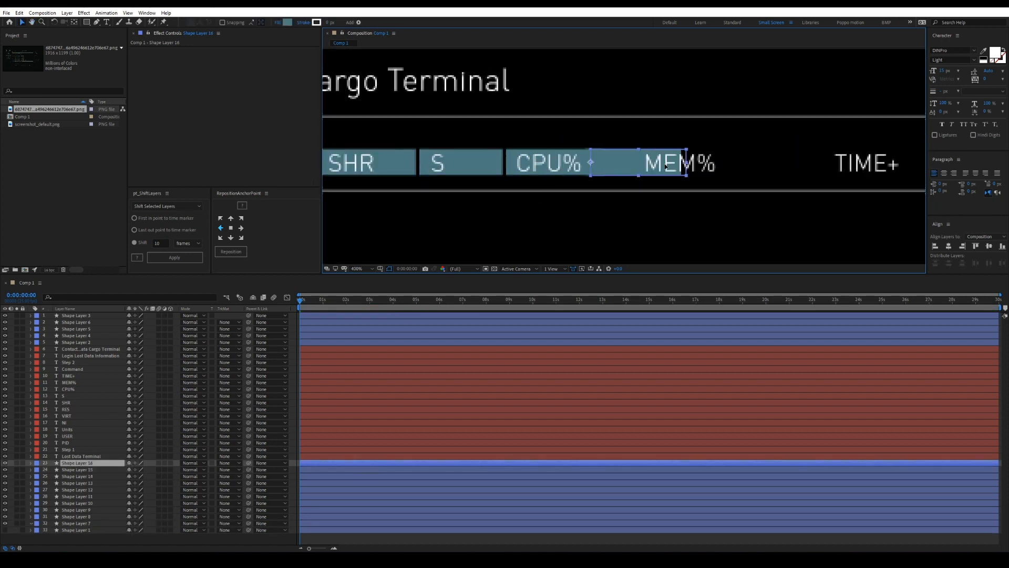
Step: Widen the MEM% cell, and place a duplicate behind TIME+ extended to the end of the lower divider line
drag(739, 167, 734, 166)
drag(724, 167, 489, 168)
key(ctrl+d)
drag(489, 167, 646, 168)
click(664, 165)
drag(496, 163, 716, 164)
click(763, 164)
drag(826, 164, 742, 159)
click(658, 197)
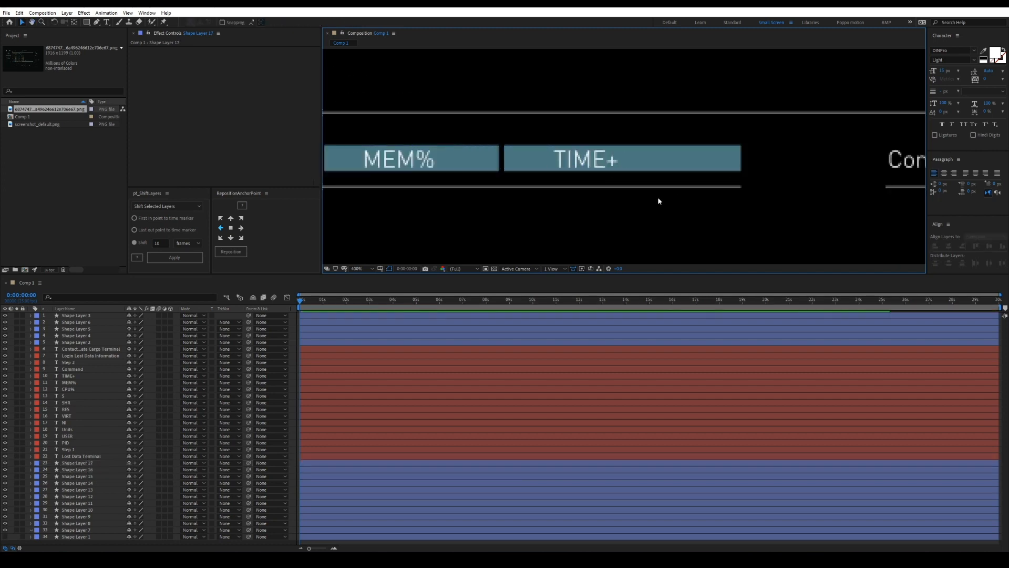
Step: Select all the teal header cells from PID to TIME+ and align their vertical centres to the selection
scroll(652, 194, down, 2)
click(84, 463)
shift+click(86, 524)
shift+click(90, 530)
click(990, 246)
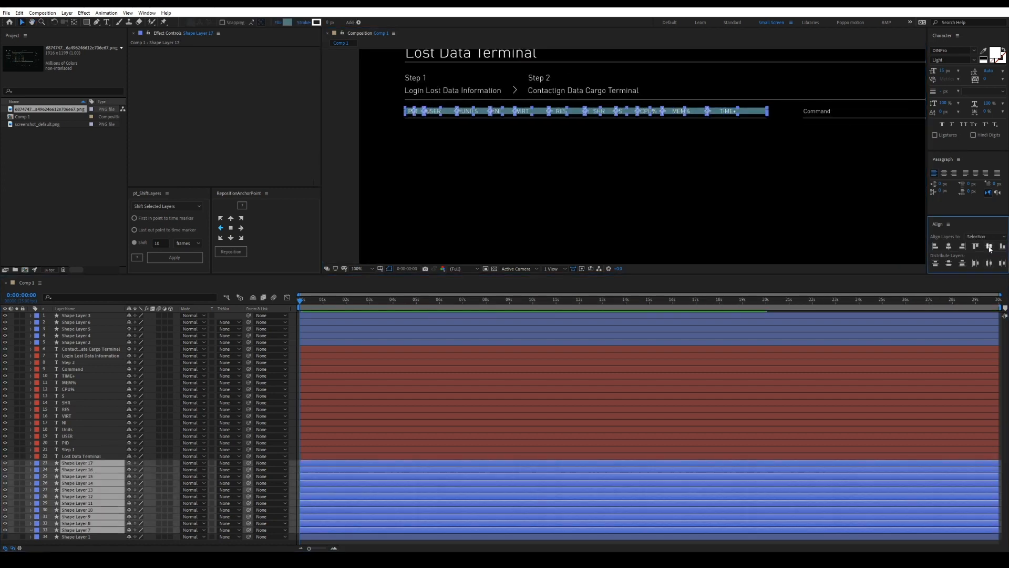
Step: Duplicate the TIME+ cell and place the copy behind the Command label
click(634, 197)
scroll(794, 150, up, 1)
drag(793, 150, 605, 211)
click(517, 132)
key(ctrl+d)
drag(517, 133, 710, 133)
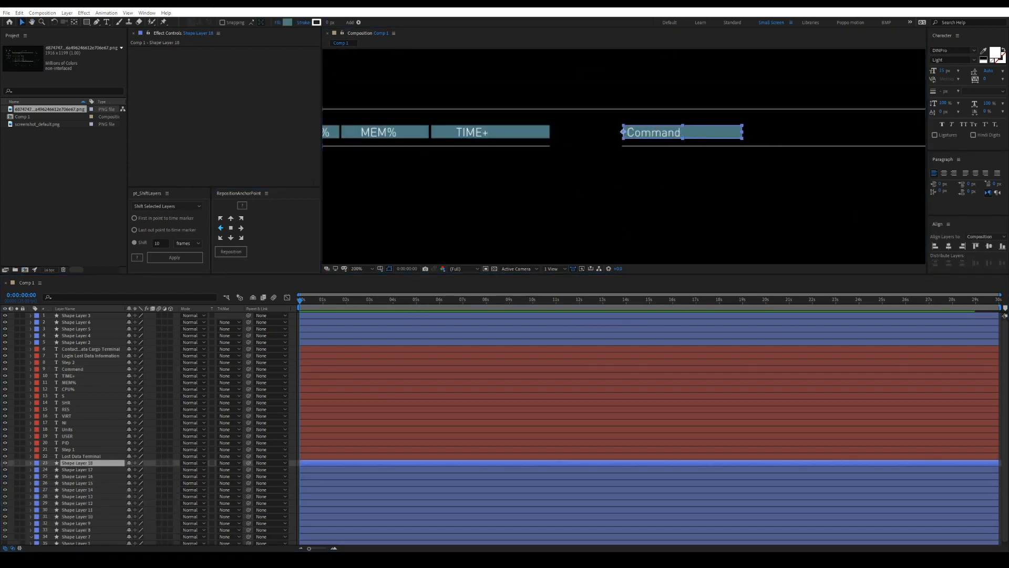
Step: Widen the Command cell along its divider line to the line's far end
scroll(622, 157, down, 1)
drag(636, 169, 464, 175)
click(489, 151)
drag(511, 152, 722, 152)
scroll(746, 151, up, 2)
click(599, 182)
key(s)
drag(136, 329, 136, 330)
click(765, 178)
Step: Check the whole composition enlarged, and save the project
key(shift+/)
key(grave)
key(grave)
key(u)
key(ctrl+s)
scroll(524, 129, up, 2)
drag(525, 129, 504, 174)
Step: Create a new composition and crop it to a thin full-width horizontal strip
key(ctrl+n)
key(Return)
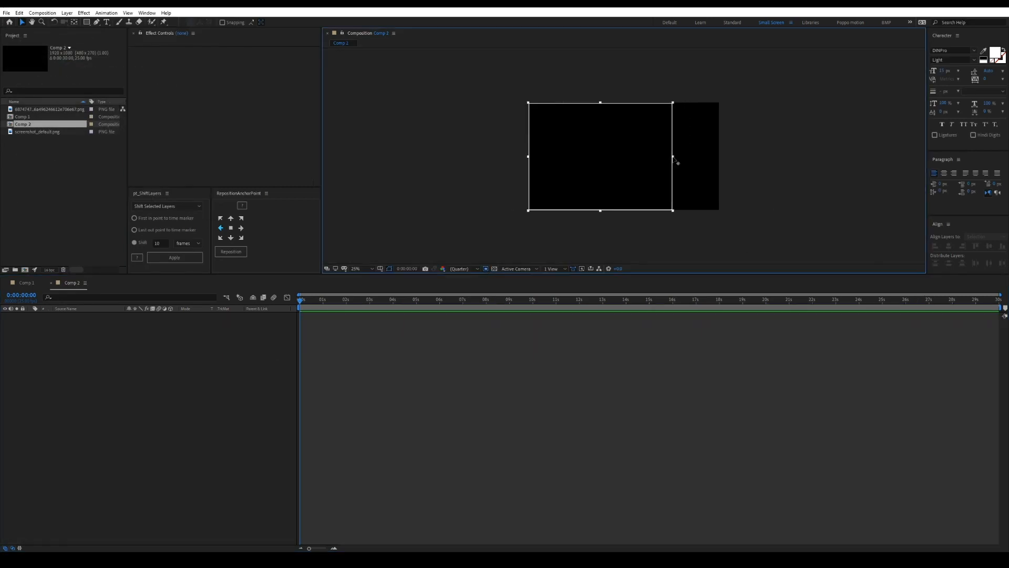
drag(624, 128, 624, 112)
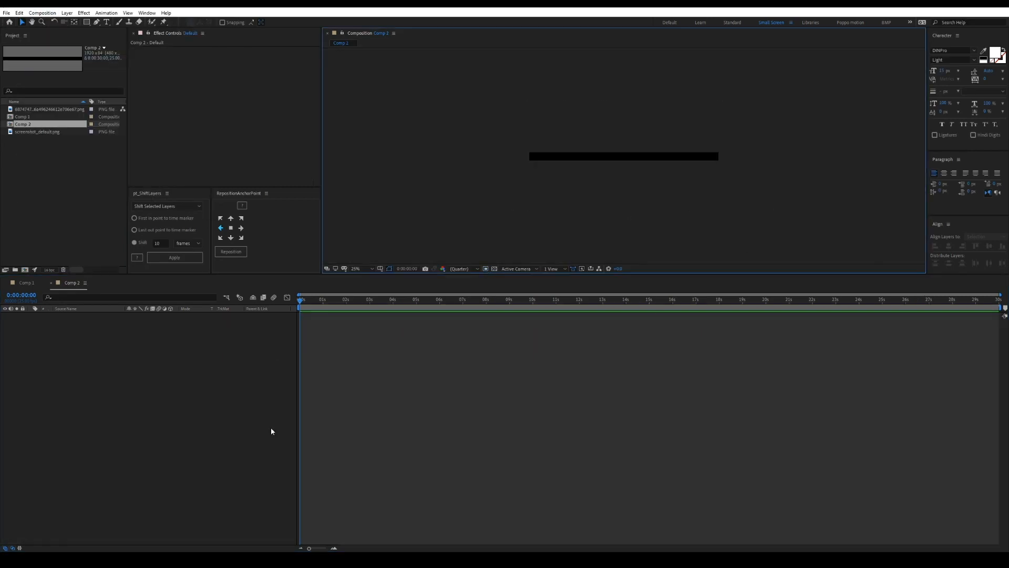
key(shift+/)
drag(321, 172, 297, 172)
click(107, 22)
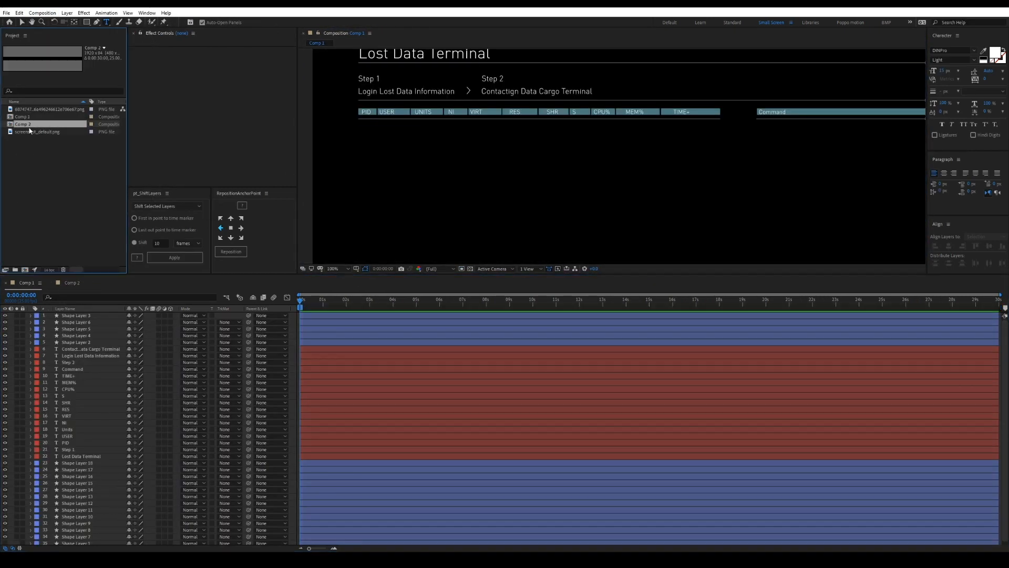
Step: Create a Precomps folder with a lines subfolder, and file the strip composition there as Line 01
click(15, 269)
text(Precomps)
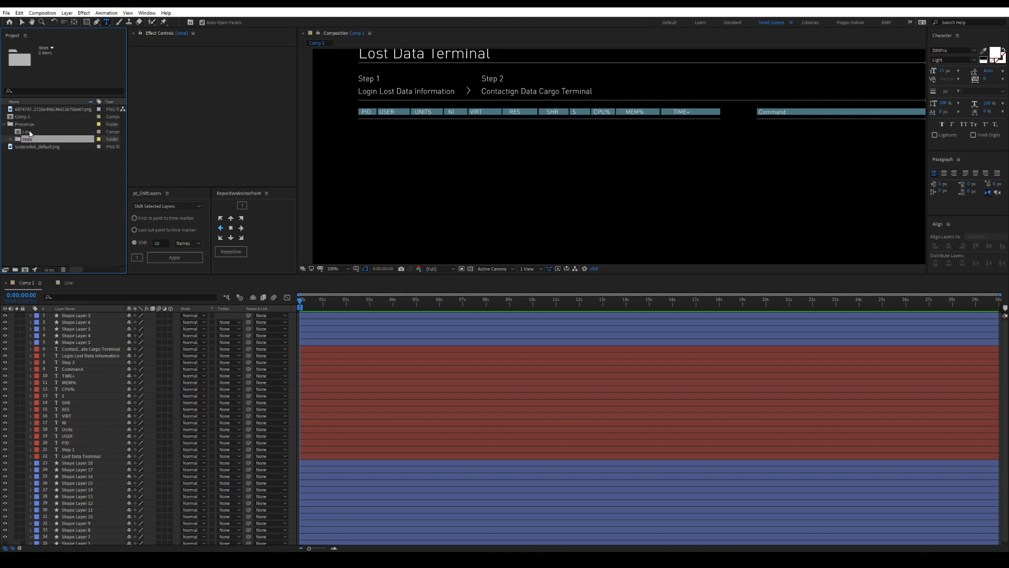
key(Return)
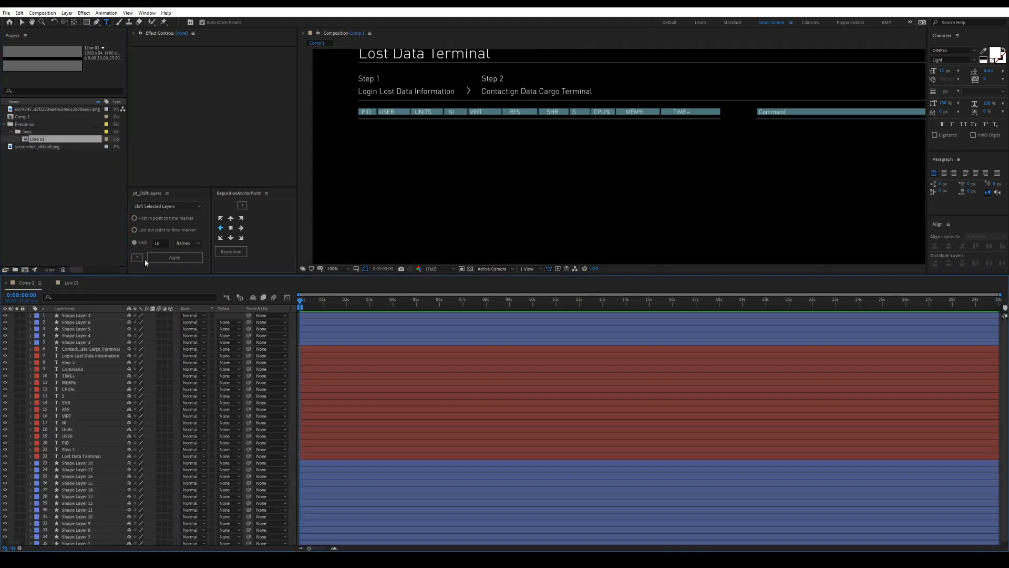
Step: Add Line 01 as the top layer of the main composition and rename the main composition Terminal
mouse_move(611, 182)
mouse_down()
mouse_move(511, 169)
mouse_move(602, 184)
mouse_up()
drag(36, 132, 87, 316)
key(v)
click(545, 146)
click(151, 316)
key(ctrl+shift+a)
Step: Draw a small unfilled square with a thin white outline below the PID cell and rotate it into a diamond
key(ctrl+t)
scroll(482, 165, up, 4)
key(g)
click(223, 23)
click(606, 50)
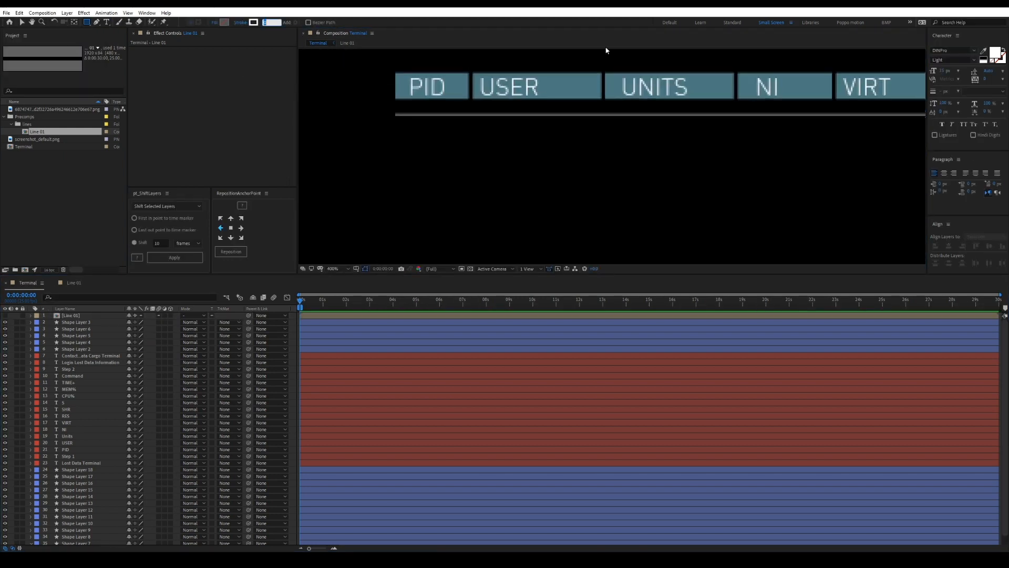
mouse_move(426, 141)
mouse_down()
mouse_move(441, 162)
mouse_move(536, 140)
mouse_up()
click(99, 317)
key(shift+Down)
key(shift+Down)
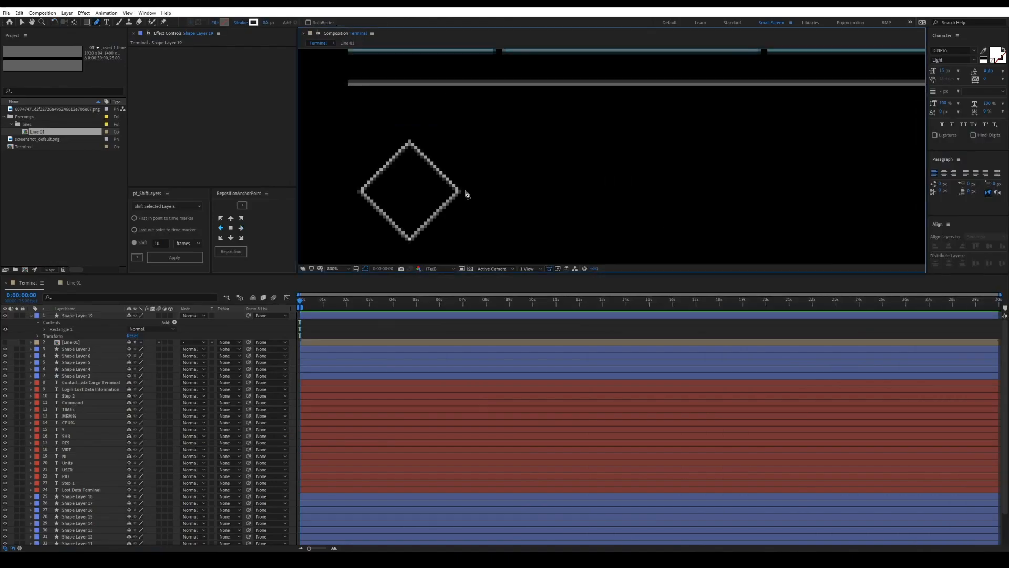
Step: Draw a narrow kite-shaped spike beside the diamond, anchor it at its inner tip and scale it down
drag(465, 191, 480, 178)
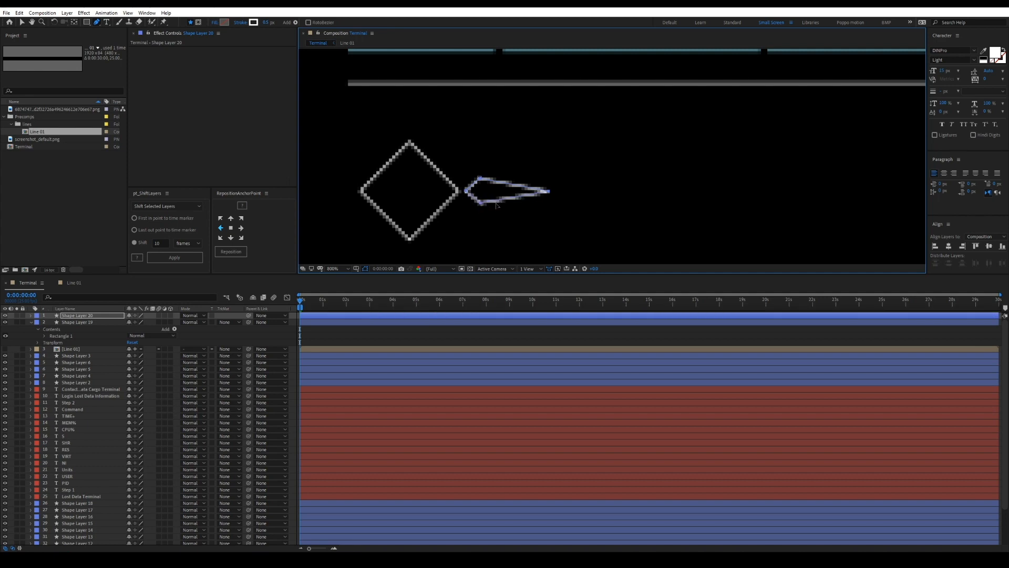
click(84, 316)
click(231, 252)
key(s)
drag(151, 321, 135, 321)
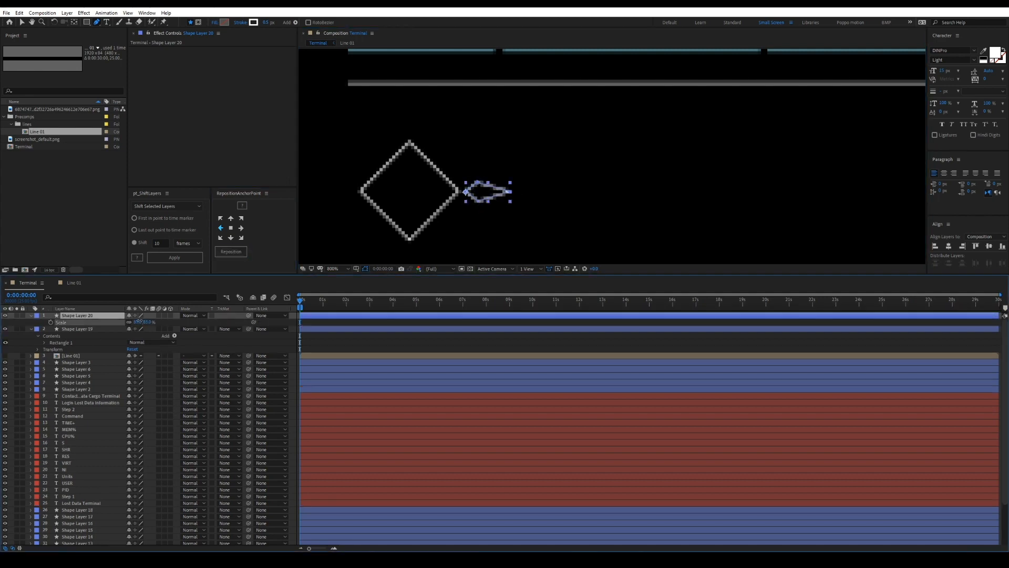
Step: Angle the spike off the diamond's upper-right side, and parent a copy to a null at the diamond's centre to rotate it around
key(w)
drag(484, 196, 480, 162)
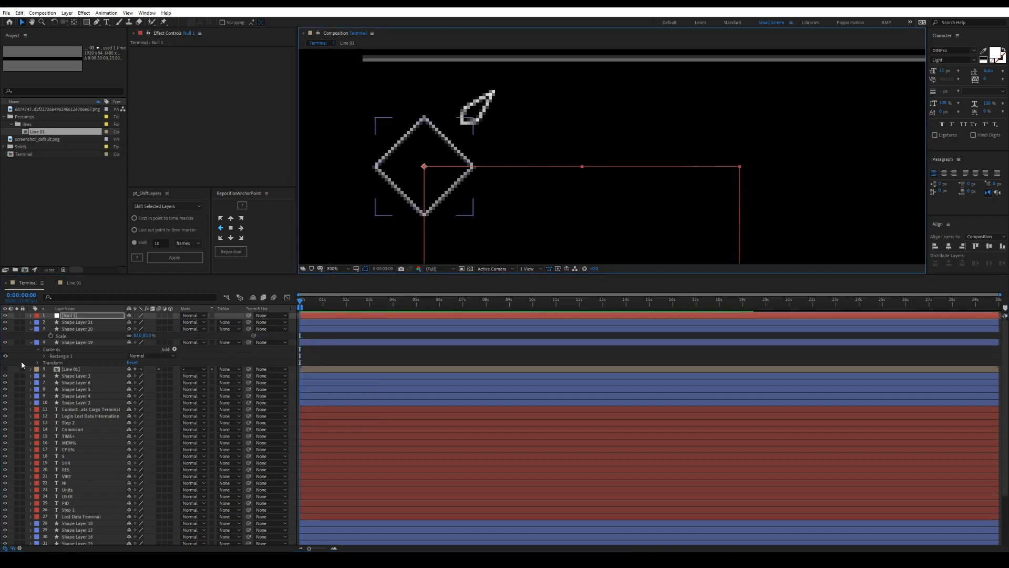
click(71, 330)
drag(69, 315, 70, 339)
click(77, 315)
drag(248, 316, 71, 336)
click(70, 336)
key(r)
drag(138, 342, 176, 356)
Step: Make two more spike copies around the diamond, rotating the null to 270° for the last one
click(470, 209)
click(100, 316)
key(ctrl+d)
click(270, 322)
click(291, 187)
click(94, 316)
key(ctrl+d)
click(139, 356)
text(270)
key(Return)
Step: Parent all four spikes to the null and scale the null down to bring them closer to the diamond
scroll(585, 192, down, 2)
click(79, 335)
shift+click(79, 316)
drag(249, 322, 108, 349)
click(210, 357)
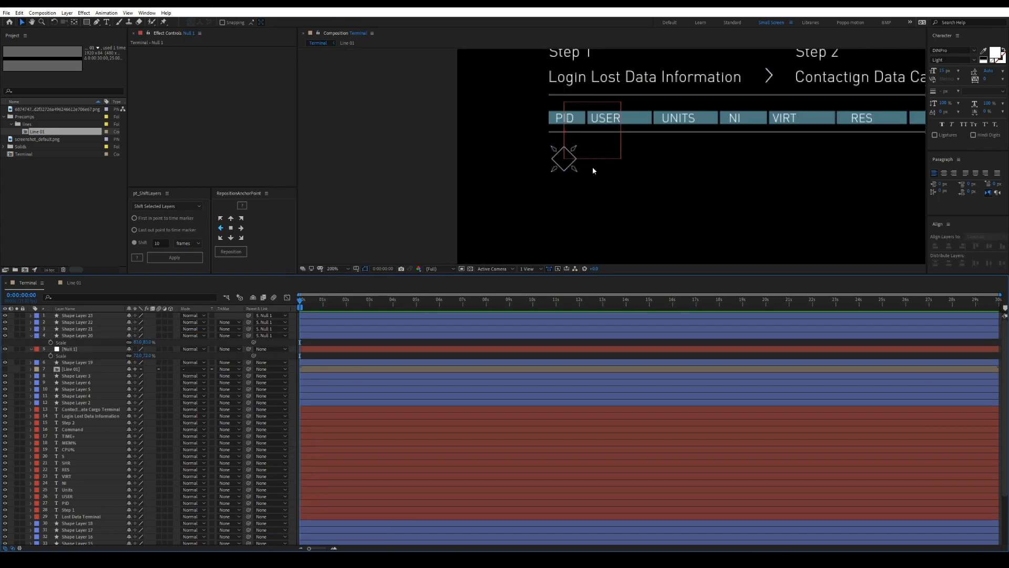
Step: Delete the null from the composition
scroll(591, 165, up, 1)
click(453, 349)
key(Delete)
Step: Draw a small triangle inside the diamond's right corner with a 0.25 px stroke
scroll(613, 158, up, 2)
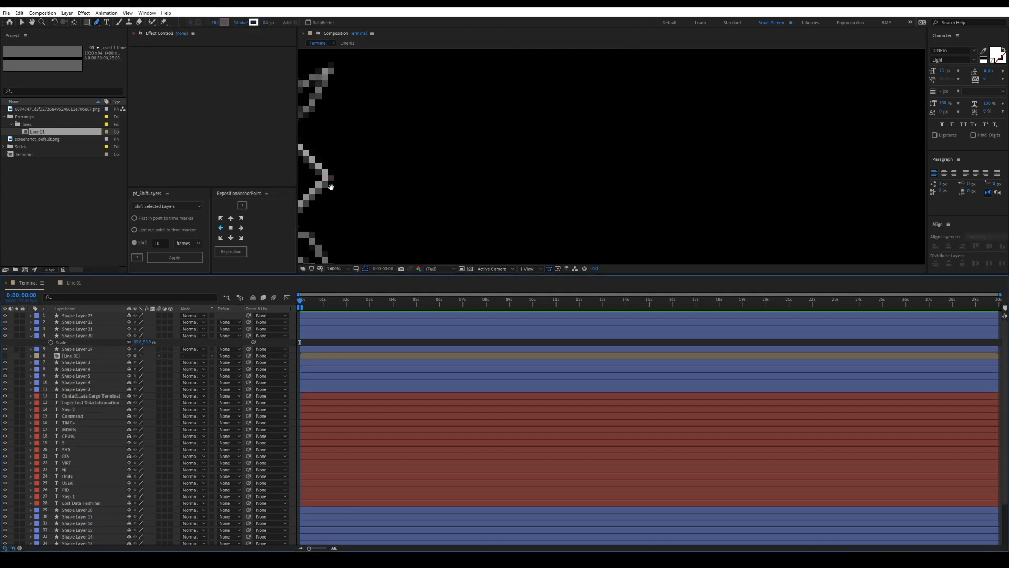
drag(455, 163, 699, 100)
key(g)
click(471, 194)
click(471, 194)
click(267, 22)
text(0.25)
key(Return)
Step: Duplicate the triangle into the diamond's other three corners, rotating each copy to match its corner
key(ctrl+d)
key(v)
mouse_move(470, 177)
mouse_down()
mouse_move(547, 99)
mouse_move(578, 98)
mouse_move(399, 110)
mouse_up()
key(w)
key(ctrl+d)
key(w)
drag(490, 84, 486, 156)
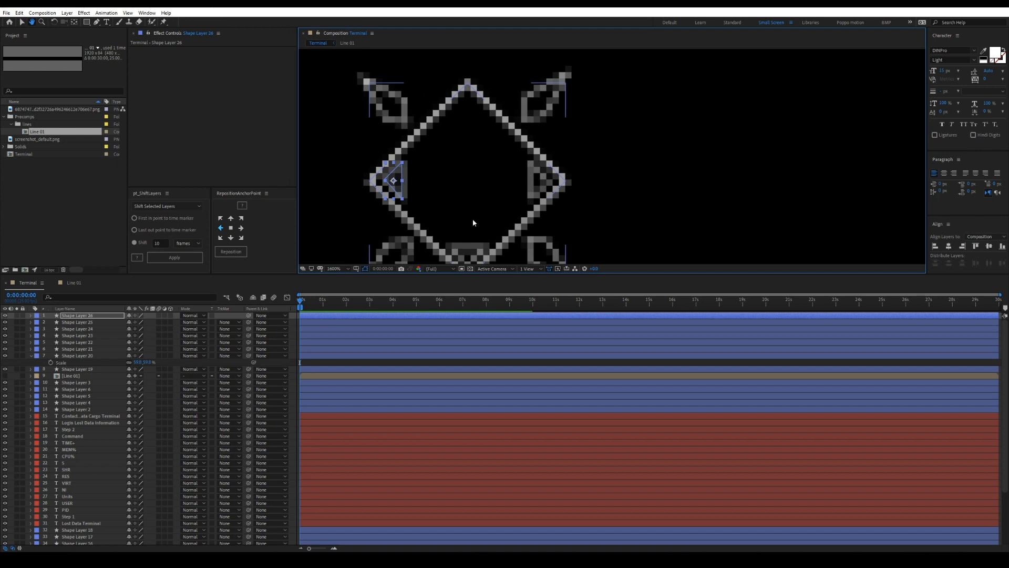
click(468, 256)
key(ctrl+d)
drag(468, 256, 467, 120)
scroll(455, 126, down, 4)
click(520, 159)
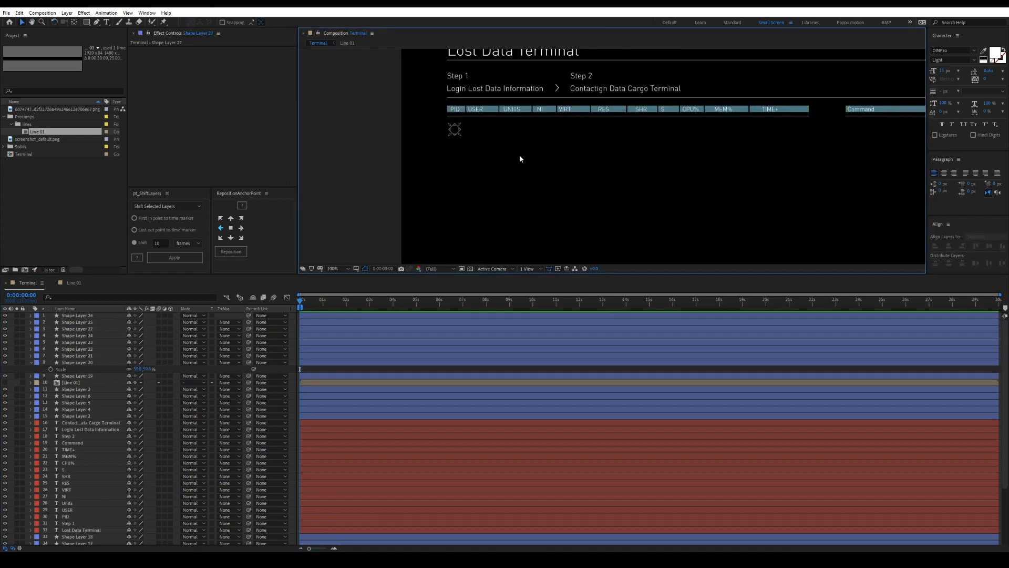
Step: Add the Arabic character "ء" inside the diamond in the Andalus font
scroll(468, 151, up, 6)
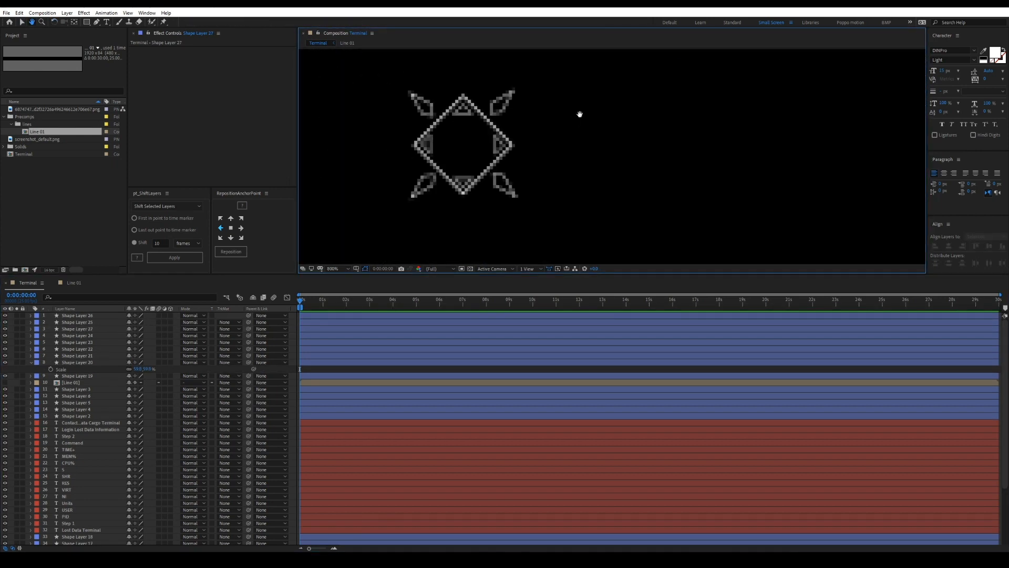
key(ctrl+t)
click(447, 179)
click(975, 52)
click(955, 137)
text(a)
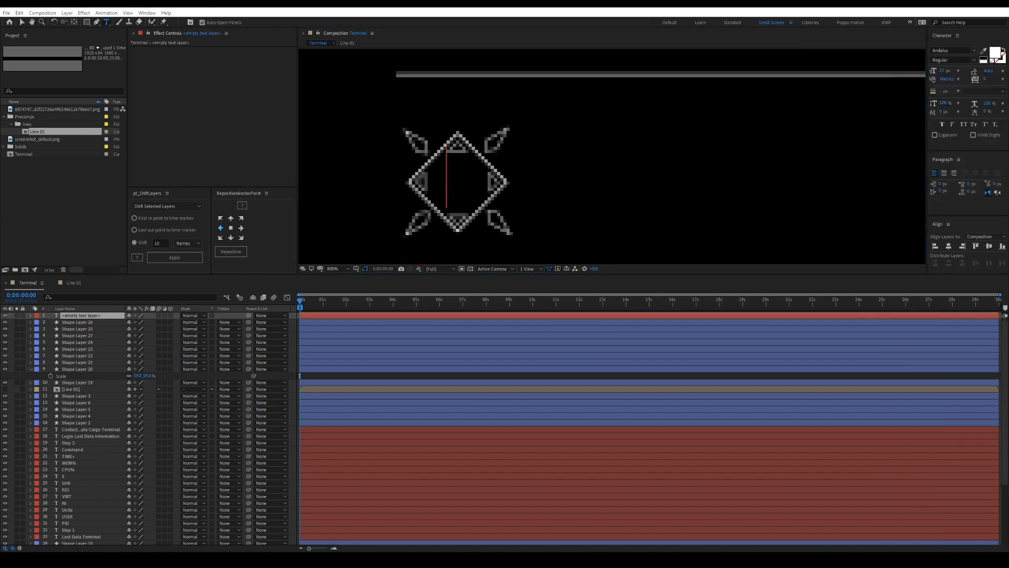
text(ء)
Step: Enlarge the Arabic character and centre it inside the diamond
click(22, 22)
drag(942, 70, 953, 70)
drag(464, 179, 456, 192)
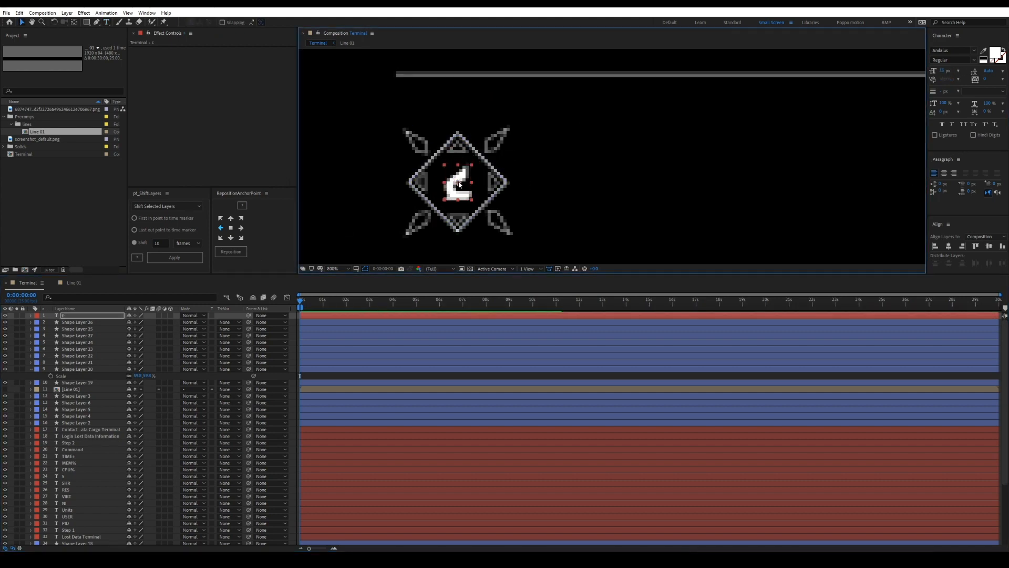
scroll(396, 149, down, 3)
click(544, 177)
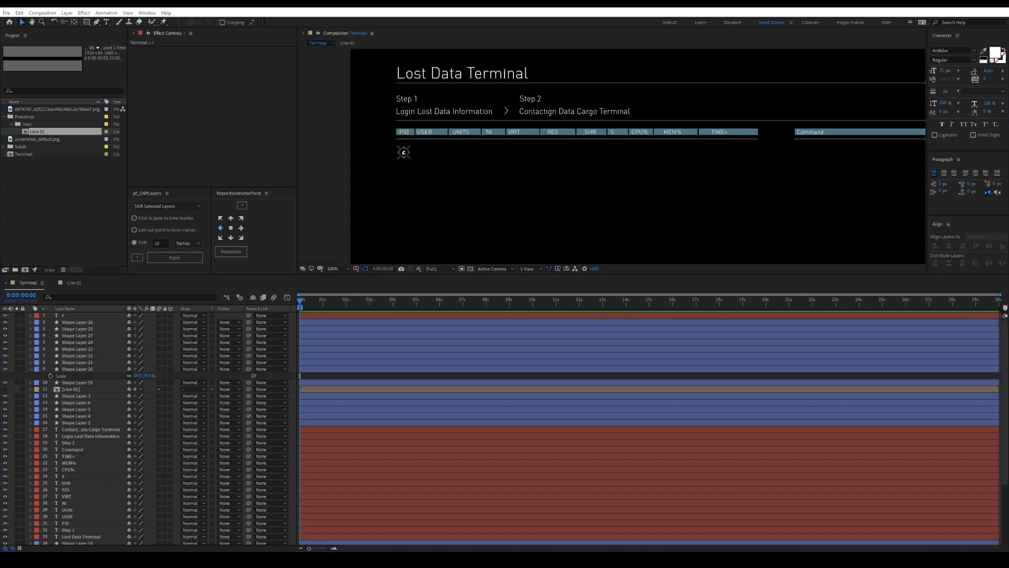
double_click(405, 132)
click(974, 51)
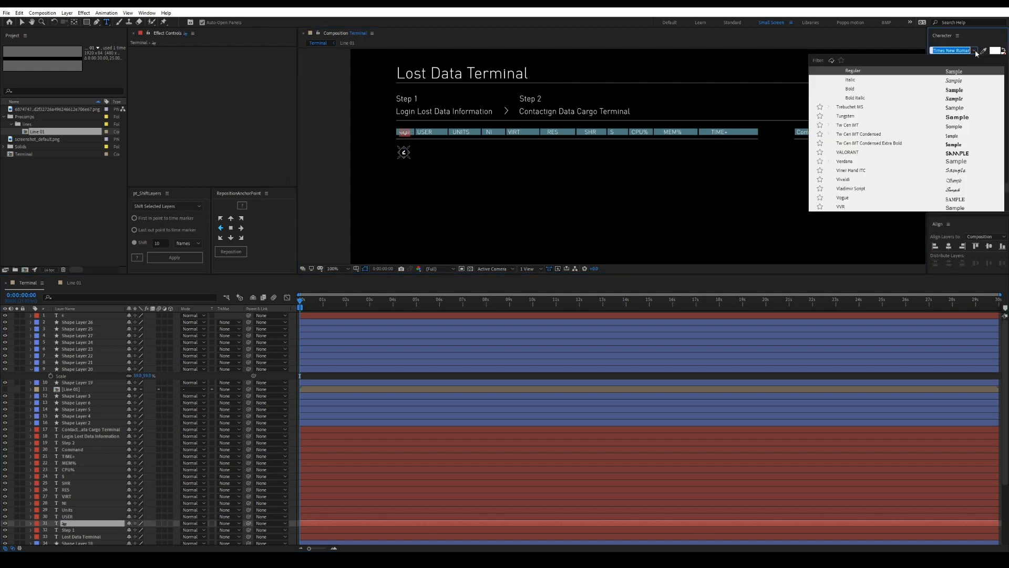
click(950, 148)
click(974, 51)
click(949, 92)
key(ctrl+z)
click(402, 134)
Step: Save the project
scroll(421, 119, up, 1)
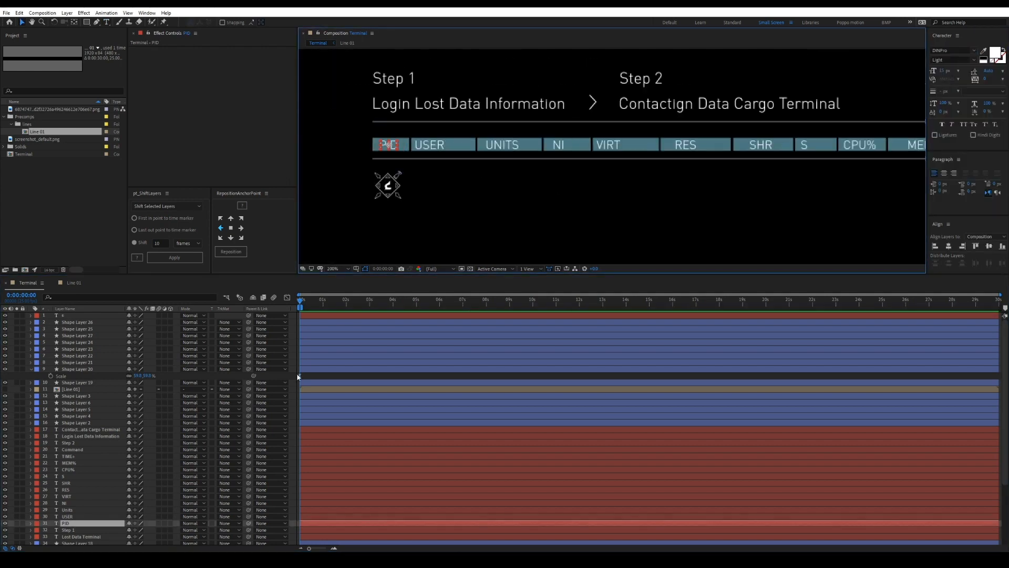
click(289, 378)
scroll(530, 200, down, 1)
click(530, 201)
key(ctrl+s)
key(ctrl+n)
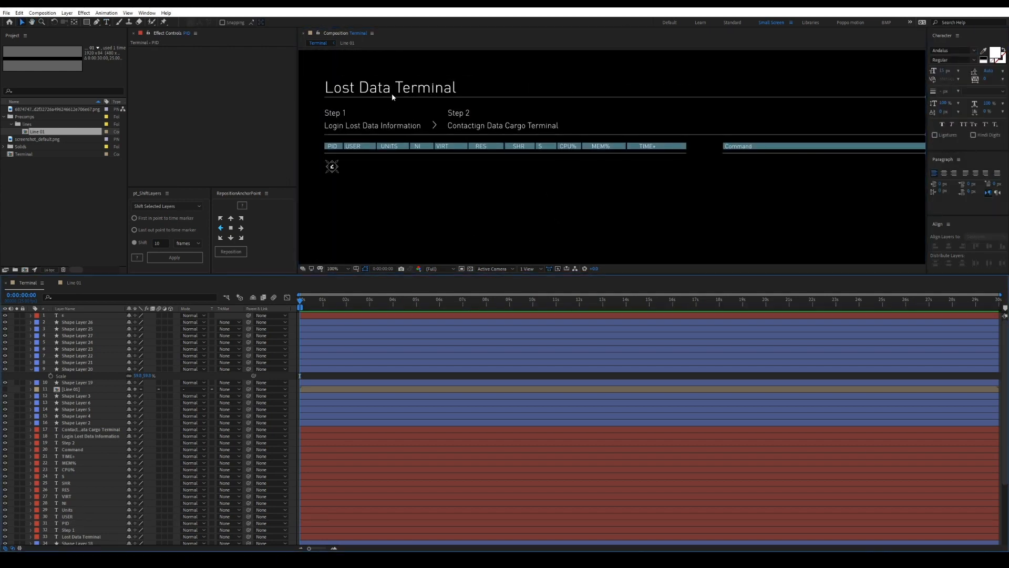
click(372, 126)
click(354, 147)
key(ctrl+d)
drag(74, 517, 74, 380)
drag(353, 147, 362, 166)
drag(74, 382, 74, 314)
text(رقم)
scroll(556, 165, up, 1)
drag(556, 164, 716, 161)
click(347, 173)
key(Delete)
Step: Give the header text layers from Command to PID a dark green label colour
click(309, 136)
drag(342, 212, 517, 209)
scroll(74, 456, down, 4)
shift+click(73, 369)
click(37, 370)
click(54, 471)
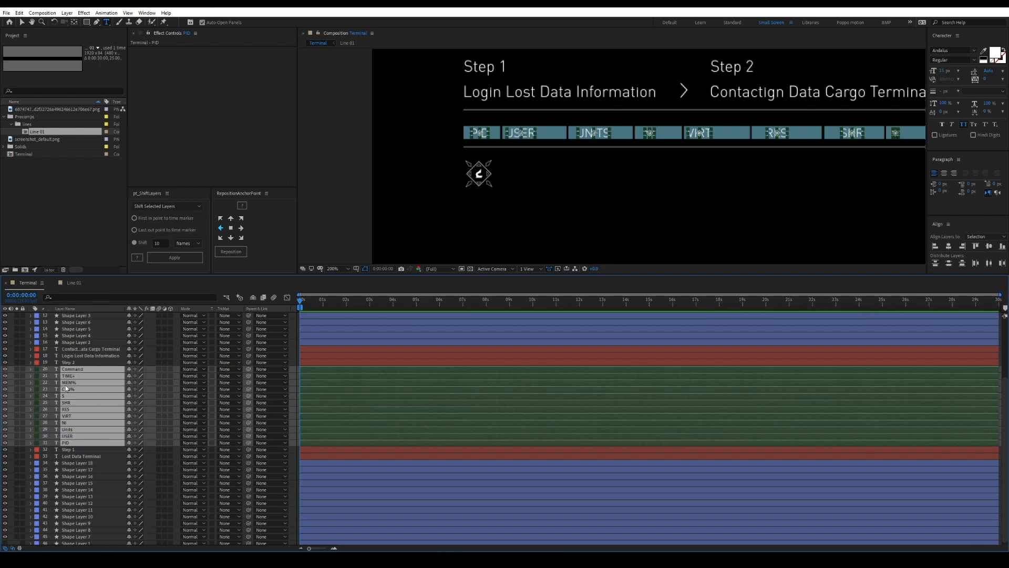
Step: Duplicate the header text layers and hide the copies as shy layers
key(ctrl+d)
drag(77, 378, 78, 375)
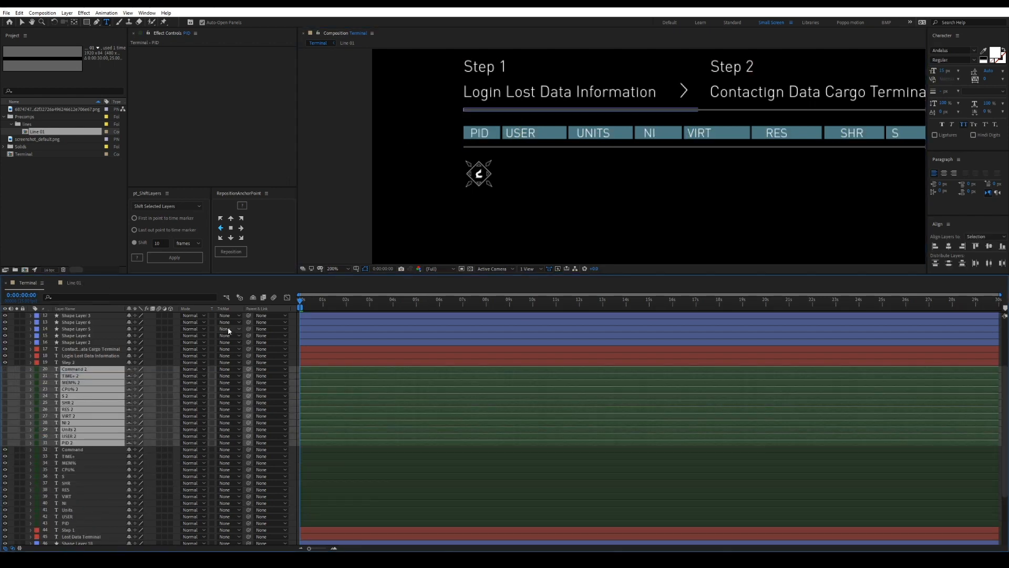
click(130, 370)
click(253, 298)
Step: Replace the PID heading with "رقم" in the SC_DUBAI font and place it in the first header cell
double_click(66, 443)
text(رقمv)
scroll(475, 134, up, 1)
drag(476, 133, 559, 145)
click(976, 51)
click(951, 101)
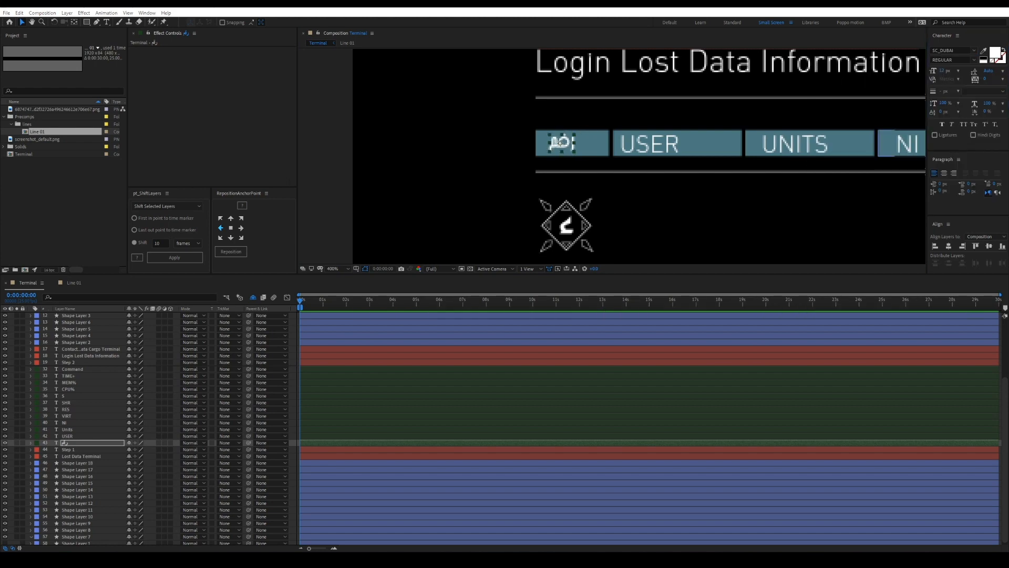
Step: Translate "user" from English to Arabic in Google Translate and copy the translation
key(alt+Tab)
text(user)
double_click(294, 138)
key(ctrl+c)
key(alt+Tab)
Step: Replace the text of the USER heading with the Arabic "المستعمل"
double_click(74, 437)
key(BackSpace)
click(92, 444)
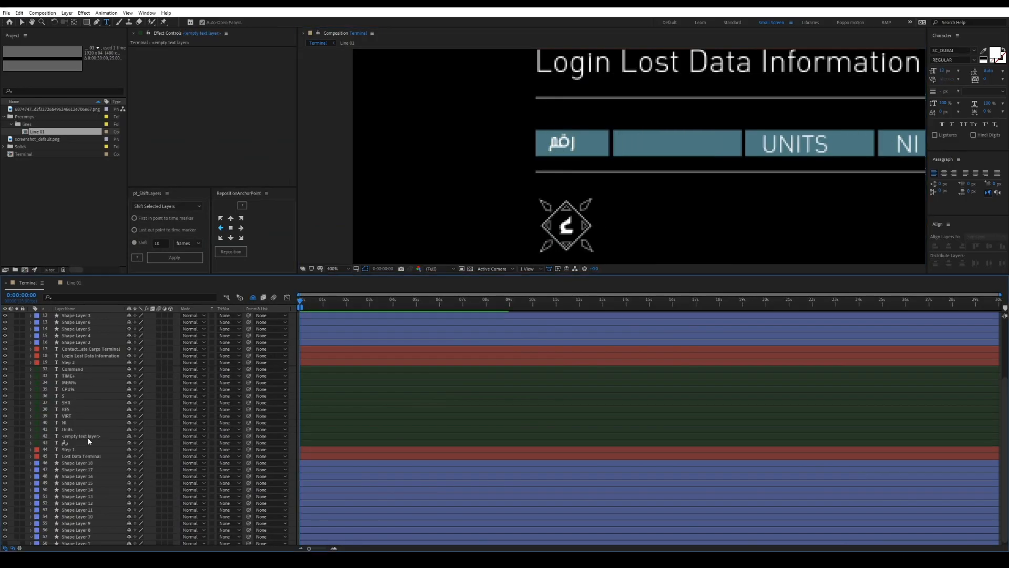
click(81, 437)
key(Delete)
key(ctrl+z)
double_click(81, 440)
key(ctrl+v)
key(v)
Step: Nudge the Arabic user heading slightly down within its header cell
click(648, 147)
click(378, 326)
scroll(380, 157, down, 1)
click(380, 138)
key(Down)
click(347, 329)
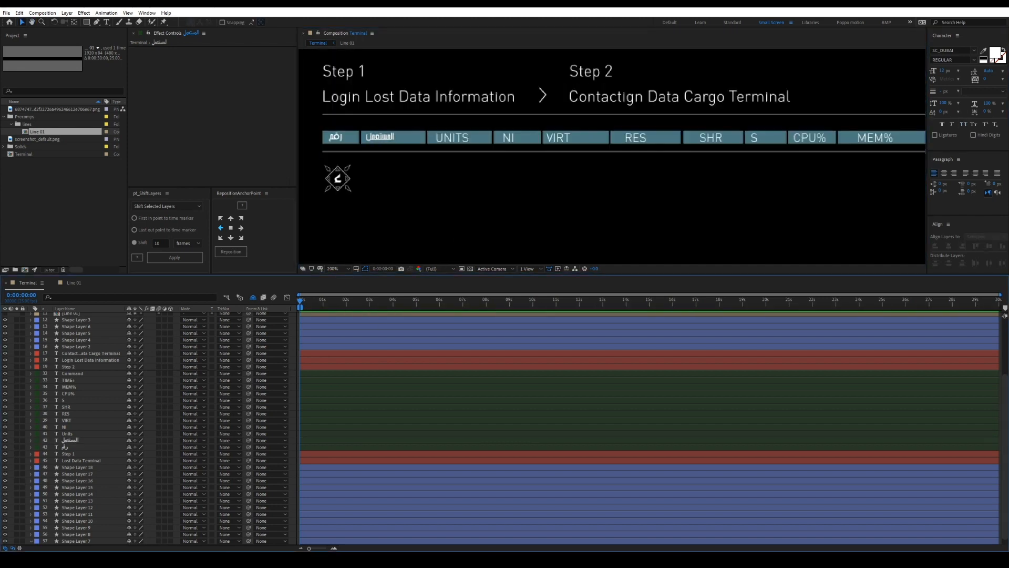
Step: Translate "units" into Arabic in Google Translate and copy the translation
key(alt+Tab)
click(183, 138)
text(units)
double_click(298, 138)
key(ctrl+c)
Step: Replace the UNITS heading with a copy of the Arabic user heading that reads "الوحدات"
key(alt+Tab)
click(380, 138)
key(ctrl+d)
key(ctrl+v)
click(378, 327)
key(v)
Step: Translate "ni" in Google Translate and duplicate the Arabic units heading into the NI cell for the text "ني"
key(alt+Tab)
click(184, 139)
text(ni)
key(alt+Tab)
click(451, 136)
key(ctrl+d)
drag(451, 136, 516, 136)
Step: Replace the VIRT heading with a copy of the Arabic NI heading that reads "فيرت"
key(alt+Tab)
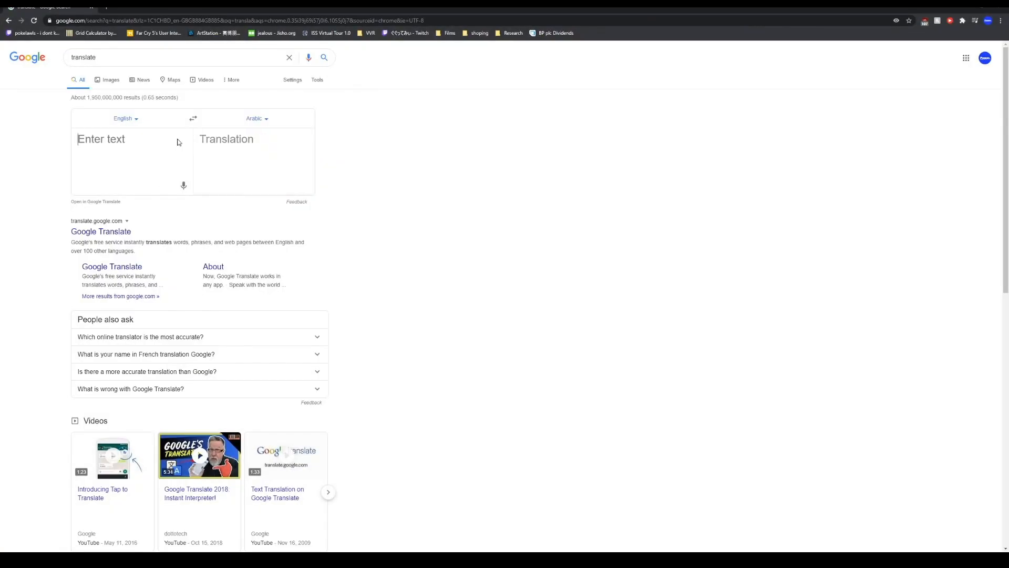
key(alt+Tab)
click(560, 138)
key(Delete)
click(508, 138)
key(ctrl+d)
drag(508, 137, 555, 138)
double_click(555, 138)
key(ctrl+v)
Step: Translate "res" into Arabic in Google Translate
key(alt+Tab)
double_click(135, 142)
text(res)
Step: Replace the RES heading with a copy of the Arabic VIRT heading that reads "الدقة"
key(alt+Tab)
key(v)
click(553, 139)
key(ctrl+d)
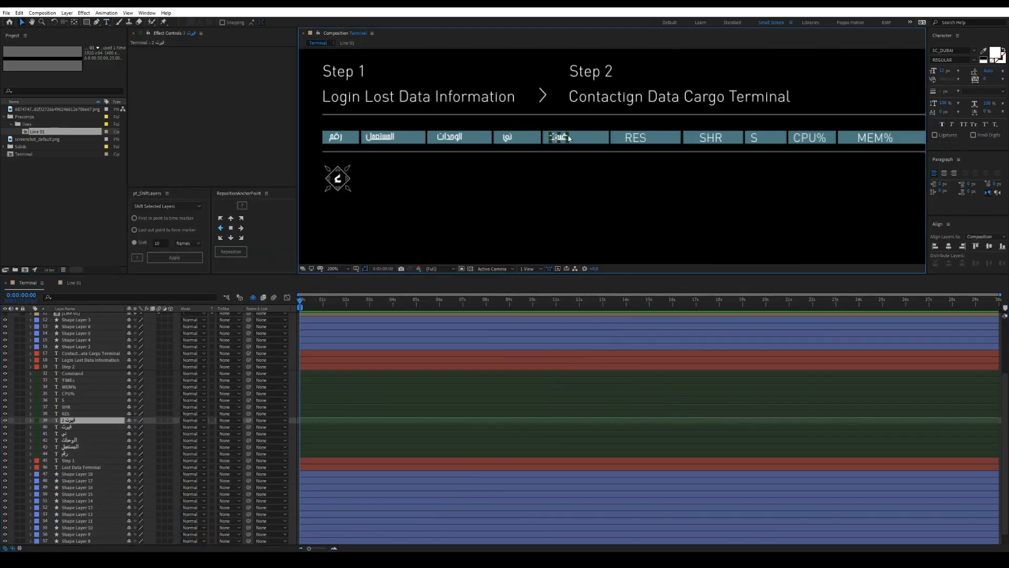
click(635, 137)
key(Delete)
double_click(635, 136)
key(ctrl+v)
click(356, 402)
Step: Look up the Arabic for SHR in Google Translate and replace that heading with a copied heading reading "شير"
drag(700, 143, 595, 155)
key(alt+Tab)
double_click(156, 140)
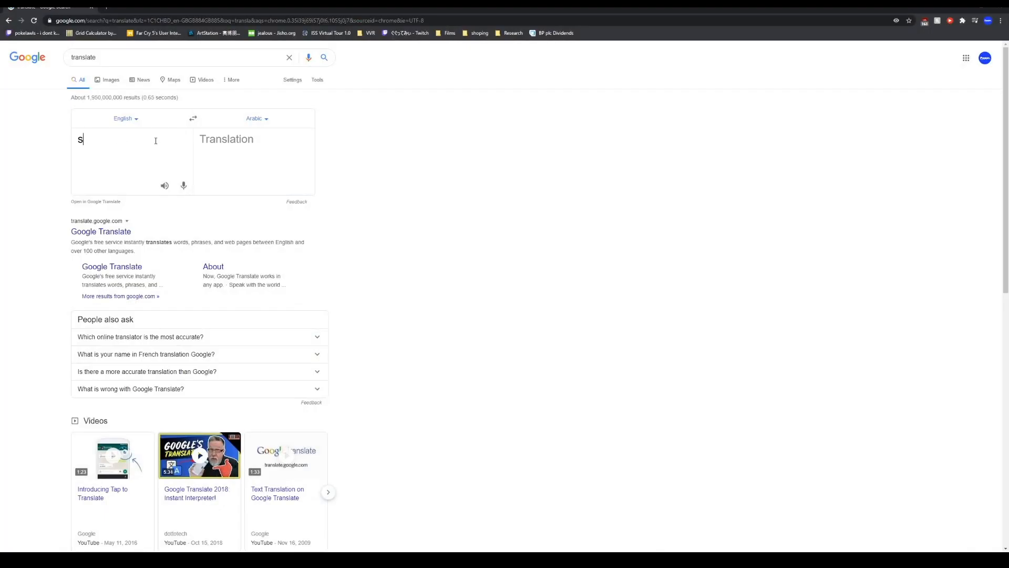
drag(531, 151, 605, 151)
click(608, 151)
key(Delete)
double_click(605, 151)
key(ctrl+v)
Step: Open the online Arabic keyboard at lexilogos.com/keyboard/arabic.htm in the browser and copy an Arabic character from it
key(alt+Tab)
key(alt+Tab)
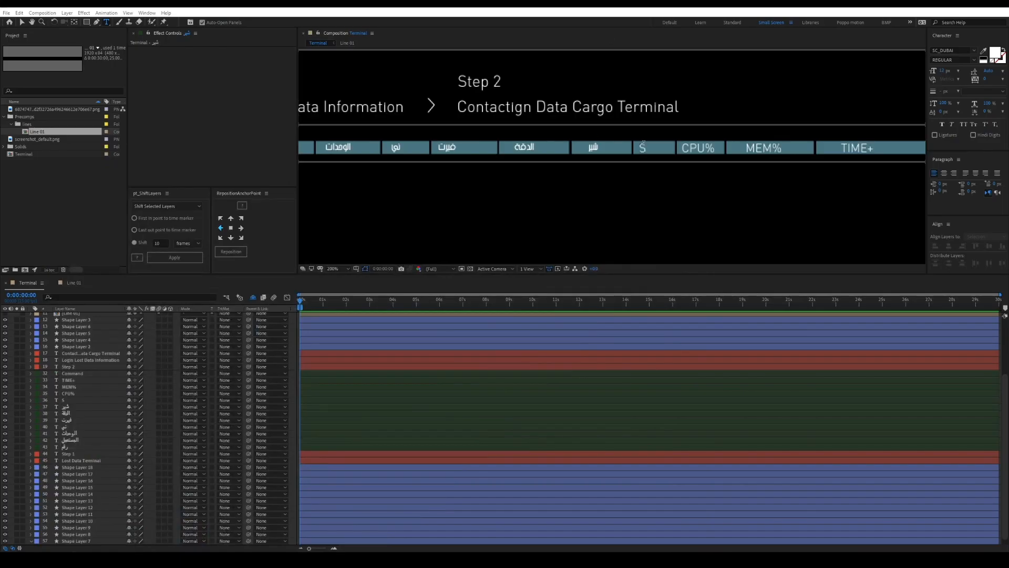
scroll(762, 185, up, 1)
key(alt+Tab)
key(alt+Tab)
key(alt+Tab)
click(106, 7)
text(lexilogos.com/keyboard/arabic.htm)
key(Return)
click(439, 241)
click(605, 241)
key(ctrl+c)
Step: Replace the S and CPU% headings with the Arabic "س" and "سبي٪"
key(alt+Tab)
double_click(71, 394)
key(ctrl+v)
click(72, 395)
Step: Translate the MEM% heading and replace it with a copy of the Arabic CPU% heading that reads "ذاكرة ٪"
drag(894, 182, 642, 186)
key(alt+Tab)
text(m)
key(alt+Tab)
double_click(418, 142)
key(ctrl+c)
double_click(553, 141)
key(ctrl+v)
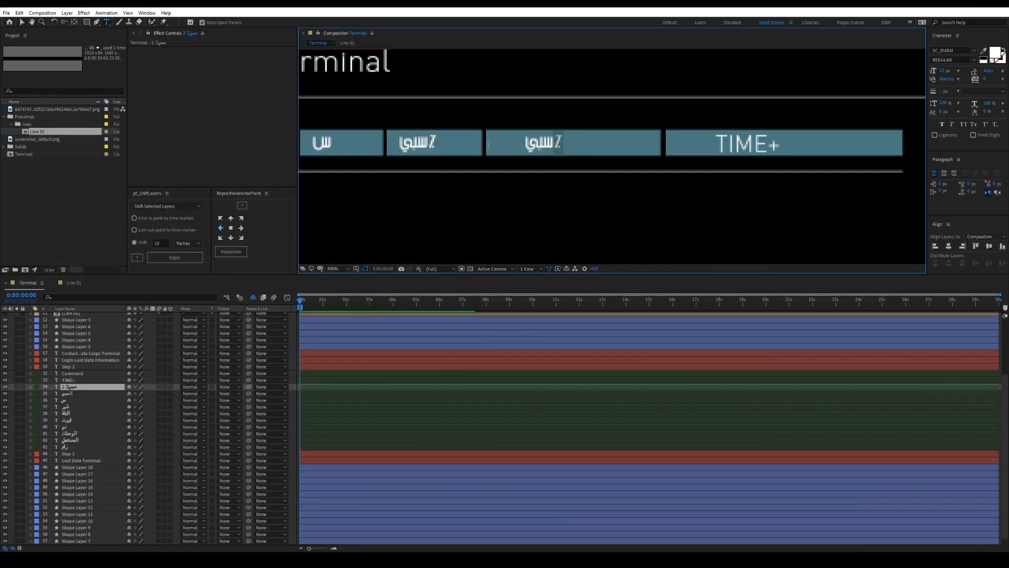
key(ctrl+v)
click(577, 175)
Step: Translate "time" and replace the TIME+ heading with a copy of the Arabic MEM% heading that reads "زمن+"
key(alt+Tab)
text(tim)
key(alt+Tab)
double_click(757, 142)
click(72, 387)
key(ctrl+d)
drag(548, 142, 750, 143)
double_click(747, 143)
key(ctrl+v)
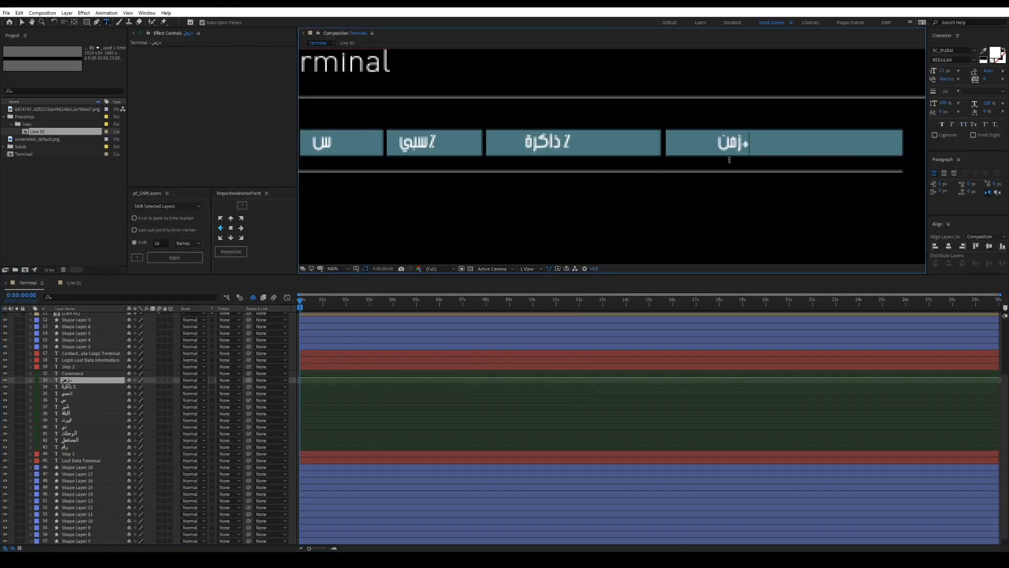
Step: Enlarge the composition viewer by making the timeline shorter
scroll(683, 188, down, 2)
drag(683, 187, 742, 175)
click(71, 447)
shift+click(74, 379)
key(ctrl+shift+a)
scroll(504, 151, up, 1)
drag(368, 275, 363, 355)
Step: Set the font of all eleven Arabic header texts to Simplified Arabic Regular
scroll(509, 205, down, 1)
scroll(510, 205, up, 1)
drag(531, 231, 739, 241)
drag(462, 245, 685, 250)
key(v)
drag(341, 171, 973, 182)
drag(798, 230, 754, 230)
click(974, 50)
click(941, 107)
click(975, 51)
click(964, 81)
click(974, 50)
click(951, 96)
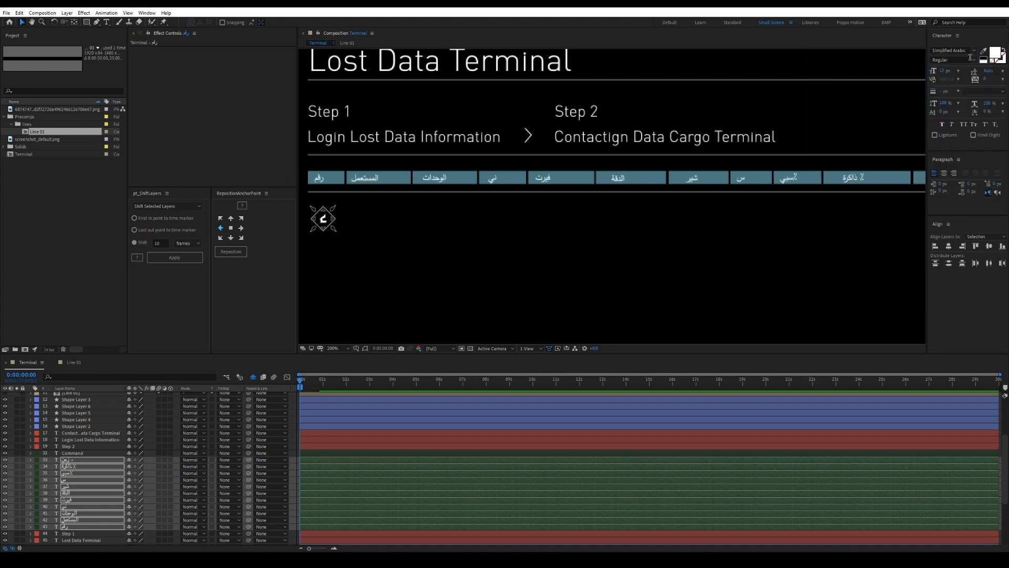
Step: Hide the Arabic header texts, bring back the shy English header layers and delete the duplicate Command layer
click(604, 252)
scroll(500, 164, down, 1)
click(500, 129)
drag(811, 246, 685, 200)
mouse_move(5, 459)
mouse_down()
mouse_move(6, 527)
mouse_move(5, 453)
mouse_up()
click(253, 377)
click(74, 453)
key(Delete)
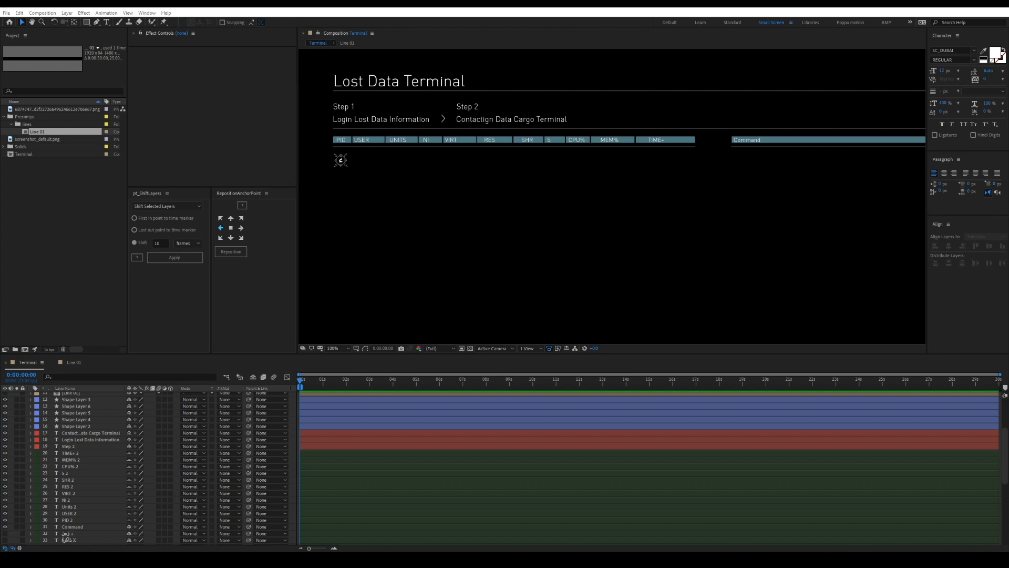
Step: Select all layers of the diamond icon and nudge it down to make room under the header line
drag(324, 151, 380, 197)
key(Down)
key(Down)
key(Down)
key(Down)
key(Down)
key(Down)
key(Down)
Step: Add the text "List Lost Data waiting Delivery" between the header line and the icon, with its layer at the top of the stack
click(341, 142)
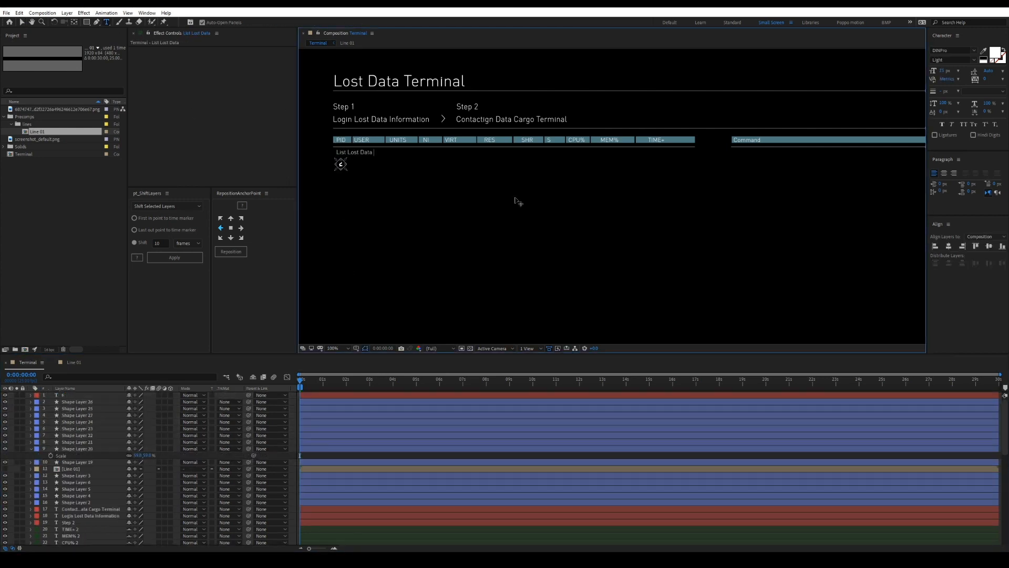
text(elivery)
key(KP_Enter)
drag(90, 469, 87, 392)
Step: Set the fill color of the "List Lost Data waiting Delivery" text to blue
scroll(341, 167, up, 1)
drag(396, 147, 453, 185)
click(475, 137)
click(995, 53)
click(81, 20)
click(120, 65)
click(120, 60)
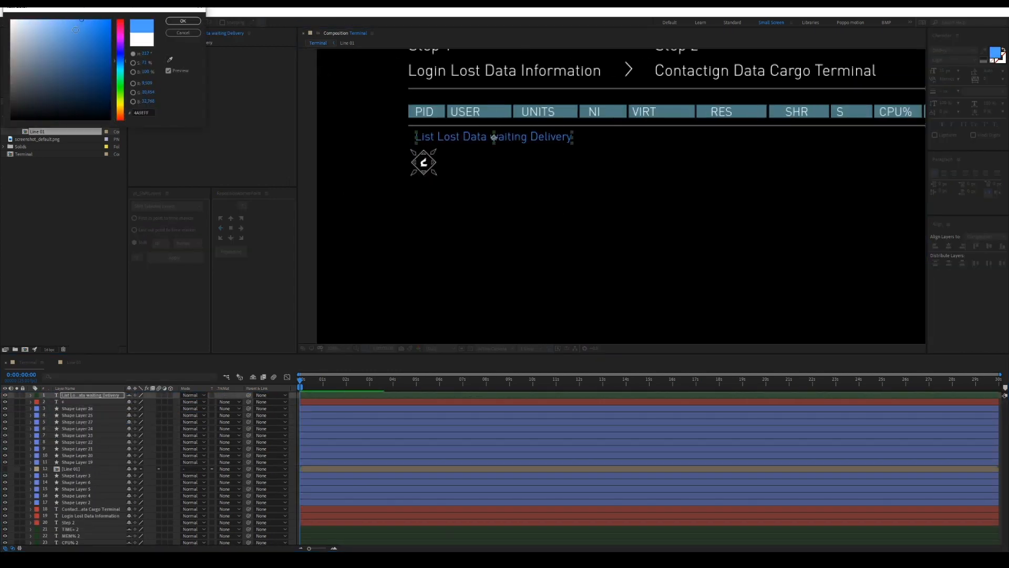
key(Return)
click(563, 231)
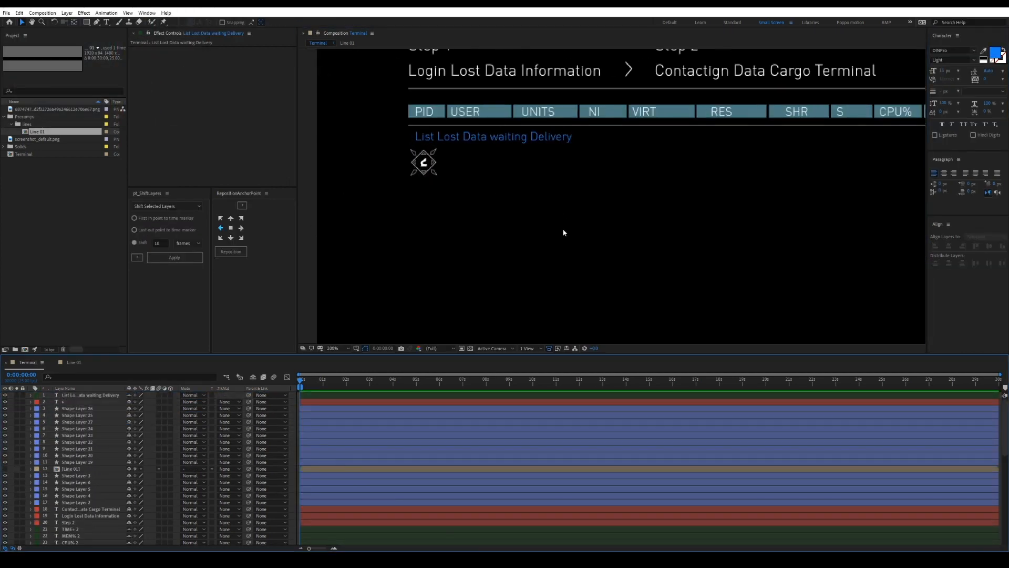
Step: Place a copy of the blue text at the far end of the same row, under TIME+, reading "x10"
scroll(477, 211, down, 1)
click(387, 176)
key(ctrl+d)
drag(387, 175, 663, 177)
key(KP_Enter)
key(v)
Step: Nudge the diamond icon slightly farther down below the blue list title
drag(585, 252, 615, 202)
drag(389, 153, 362, 131)
key(Down)
click(424, 179)
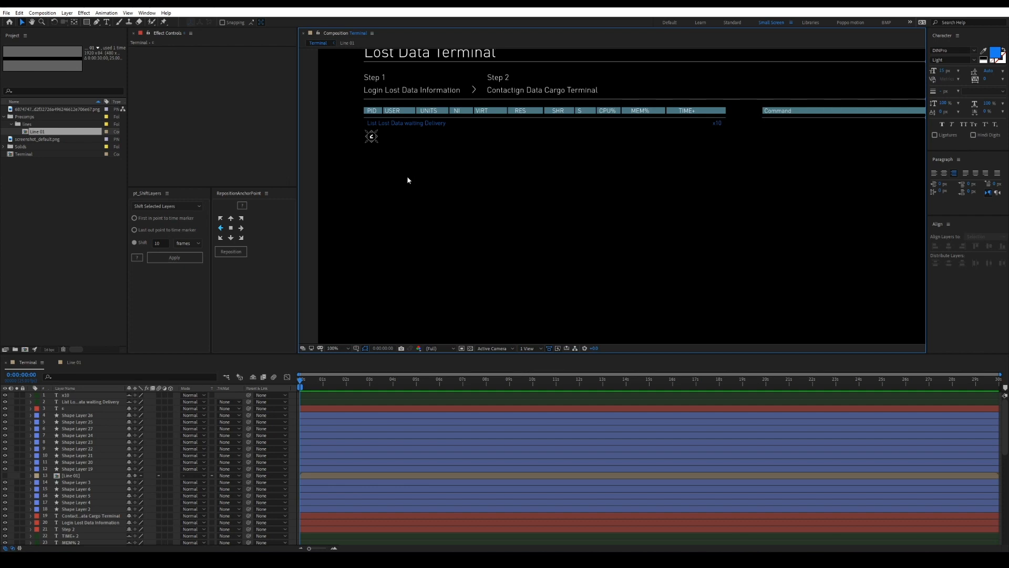
Step: Place a copy of the PID heading in the icon's row under USER and change it to "root"
click(374, 115)
key(ctrl+d)
drag(374, 115, 384, 138)
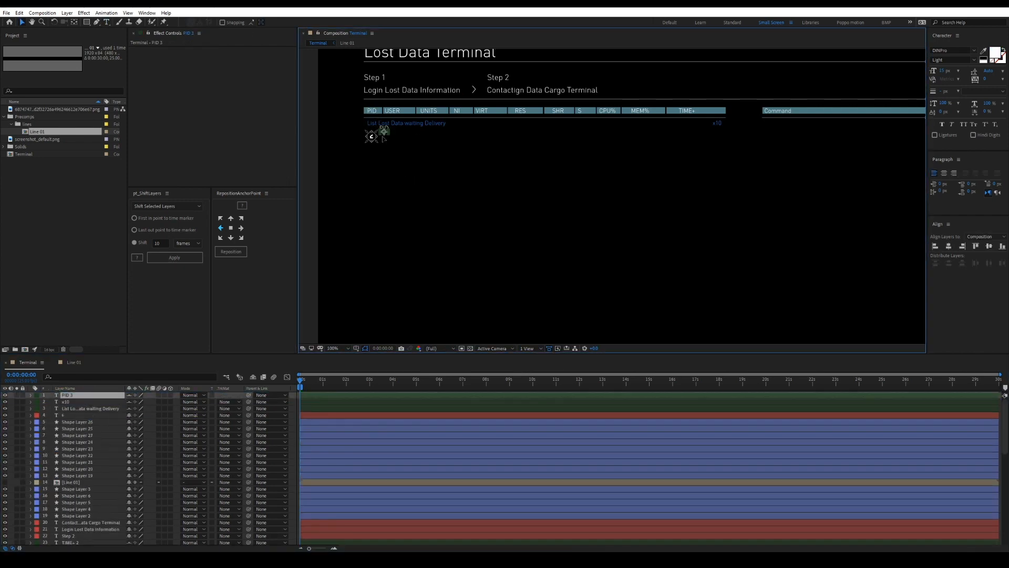
double_click(393, 136)
click(296, 407)
key(v)
Step: Duplicate the root text along the row to enter 20 under UNITS and 0 under NI
click(392, 137)
key(ctrl+d)
key(v)
click(428, 136)
key(ctrl+d)
drag(428, 136, 462, 136)
double_click(462, 136)
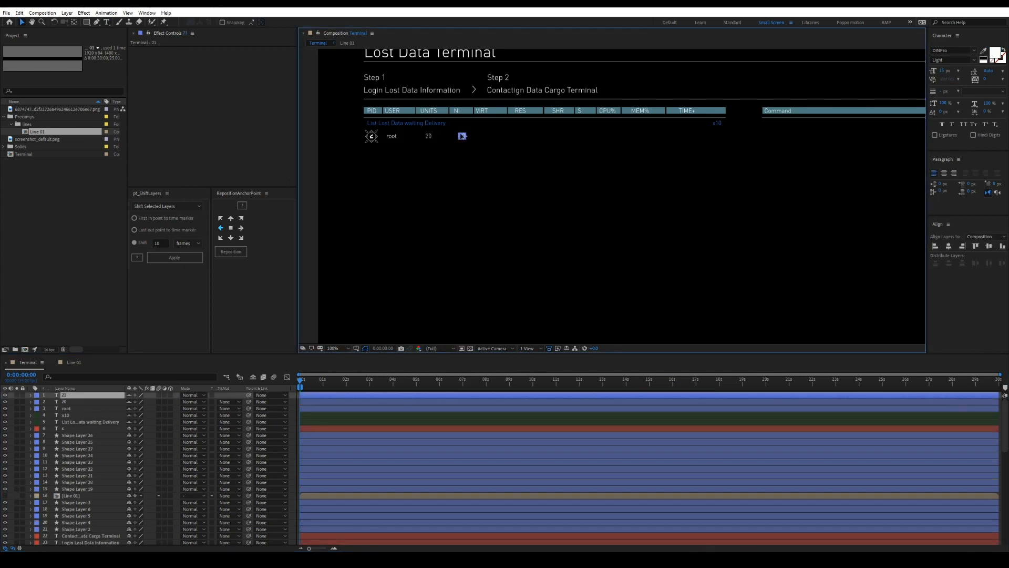
click(562, 363)
Step: Duplicate the 0 value, place the copy under VIRT and change it to 26064
click(457, 136)
key(ctrl+d)
scroll(457, 137, up, 1)
drag(503, 184, 546, 184)
double_click(546, 184)
text(26064)
click(563, 363)
key(v)
Step: Duplicate the 26064 value for the RES column and change the copy to 4592
click(559, 184)
key(ctrl+d)
text(4592)
click(563, 363)
key(v)
Step: Duplicate the 4592 value along the row to enter 2928 under SHR and S under the S column
click(633, 188)
key(ctrl+d)
drag(633, 188, 504, 195)
drag(502, 192, 628, 193)
key(v)
key(ctrl+d)
double_click(629, 192)
text(Sv)
click(576, 193)
Step: Duplicate the row text to enter 0.0 under both CPU% and MEM%
click(638, 226)
drag(638, 226, 749, 233)
drag(354, 199, 365, 198)
drag(429, 198, 490, 198)
drag(541, 199, 625, 198)
drag(733, 249, 546, 242)
drag(501, 190, 556, 191)
key(ctrl+d)
drag(556, 190, 601, 191)
key(v)
key(ctrl+d)
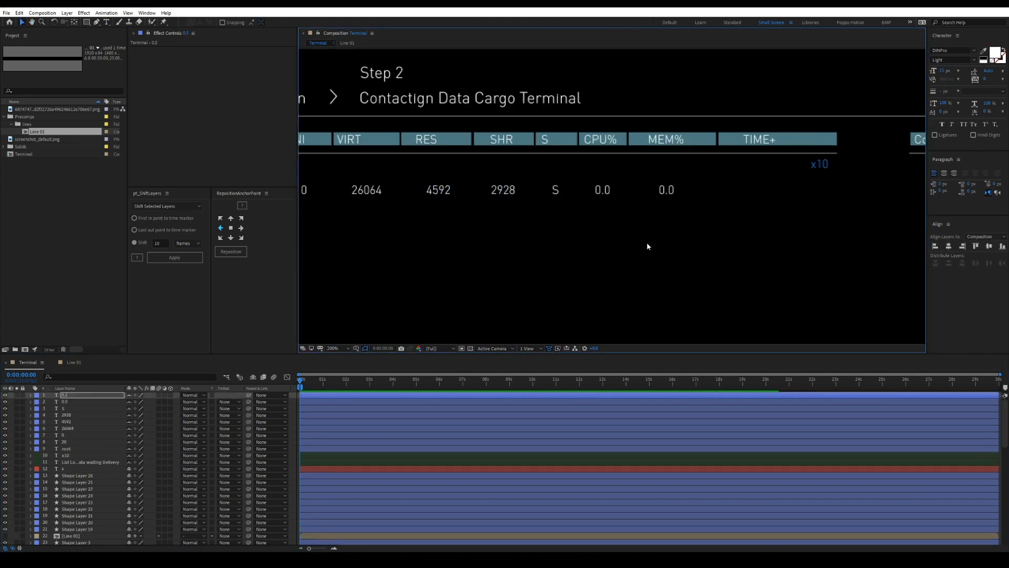
Step: Duplicate the MEM% value, place the copy under TIME+ and change it to 0:00.71
key(ctrl+d)
drag(666, 190, 761, 190)
double_click(776, 190)
text(0:00.71)
click(805, 211)
drag(789, 190, 778, 189)
click(620, 257)
scroll(620, 257, down, 2)
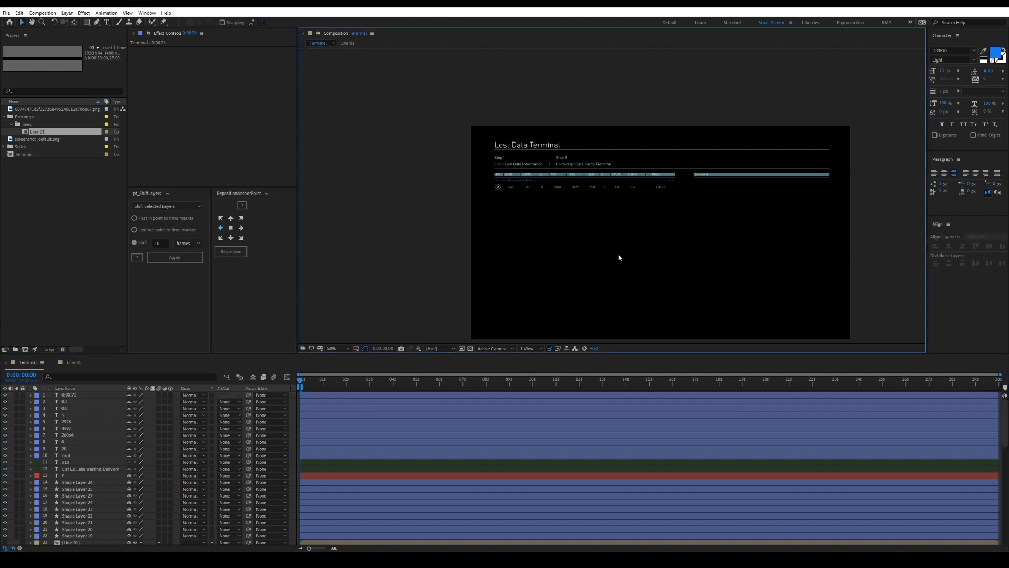
Step: Draw a blue rectangle with 0 px stroke over the first row from PID to TIME+ and move its layer below the icon layers
scroll(620, 256, up, 1)
key(q)
drag(269, 24, 254, 23)
click(225, 23)
click(171, 59)
click(995, 52)
key(Return)
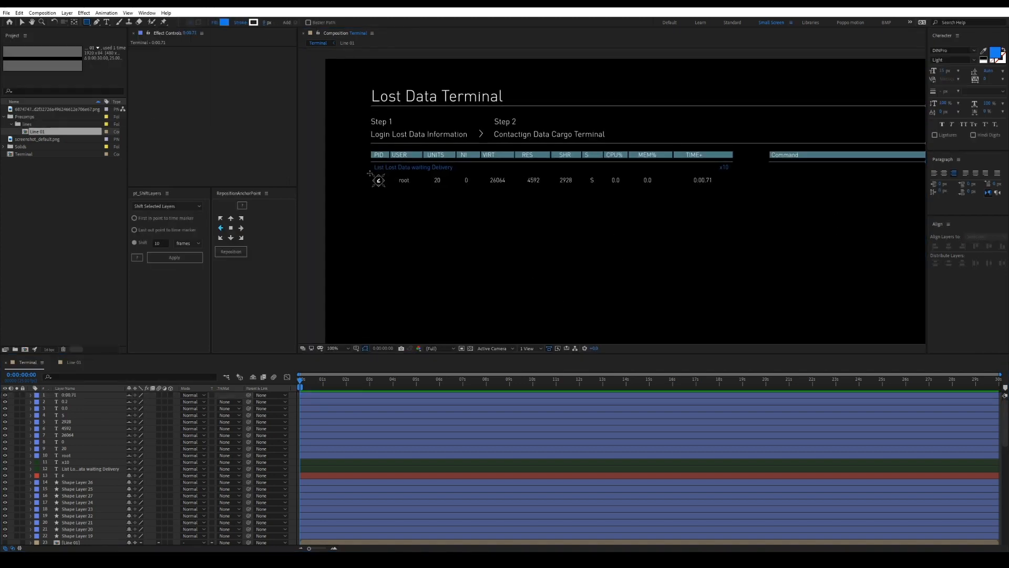
drag(370, 174, 734, 188)
click(31, 394)
drag(76, 396, 77, 509)
Step: Set the row rectangle's fill color to 4AD5FF and its opacity to 25%
click(224, 23)
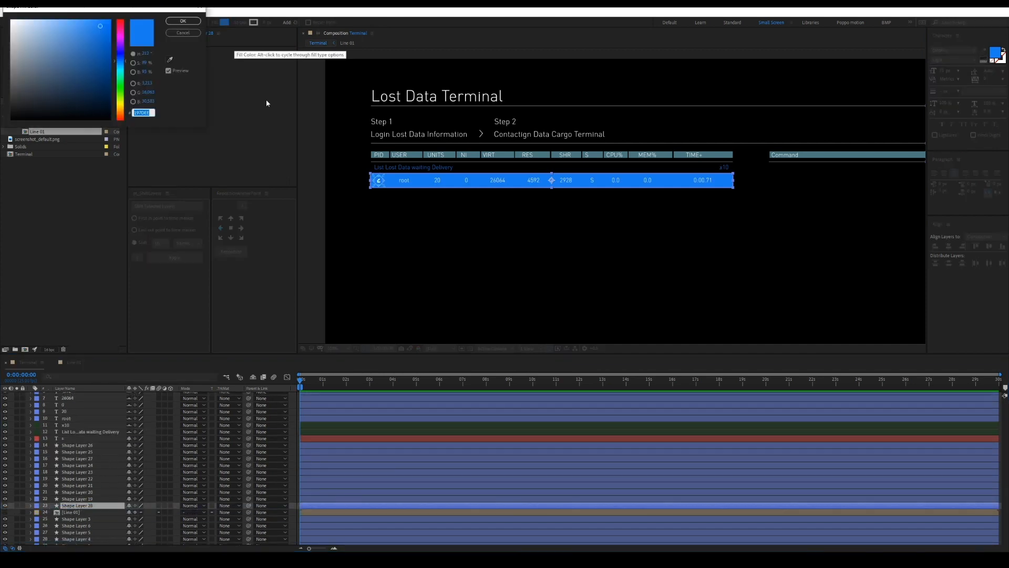
text(4AD5FF)
click(183, 21)
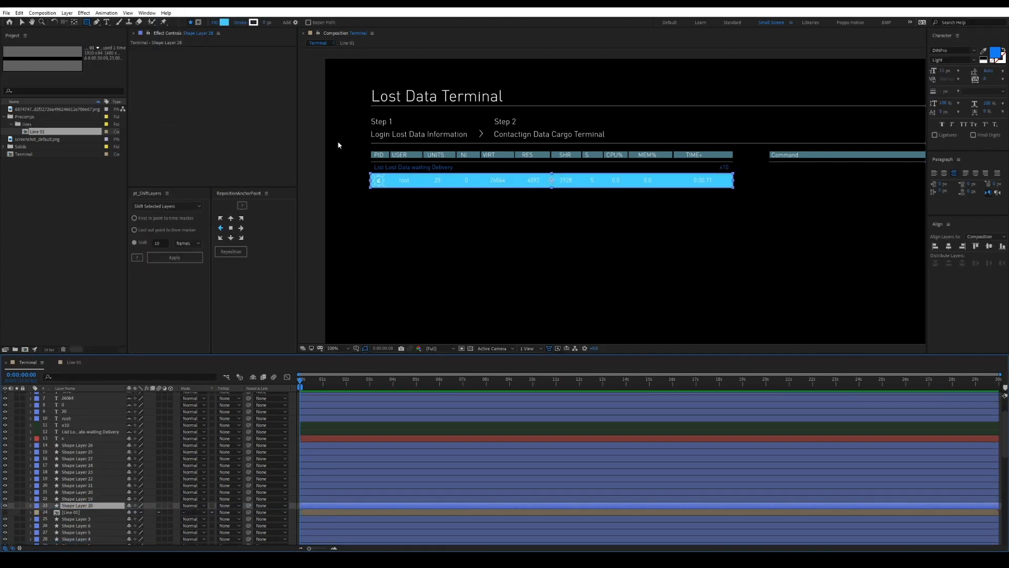
key(t)
click(131, 513)
text(25)
key(Return)
key(F2)
Step: Extend the lower edge of the highlight rectangle slightly so it frames the icon row
key(v)
click(683, 185)
scroll(406, 190, up, 1)
drag(697, 186, 697, 191)
click(688, 236)
scroll(660, 228, down, 1)
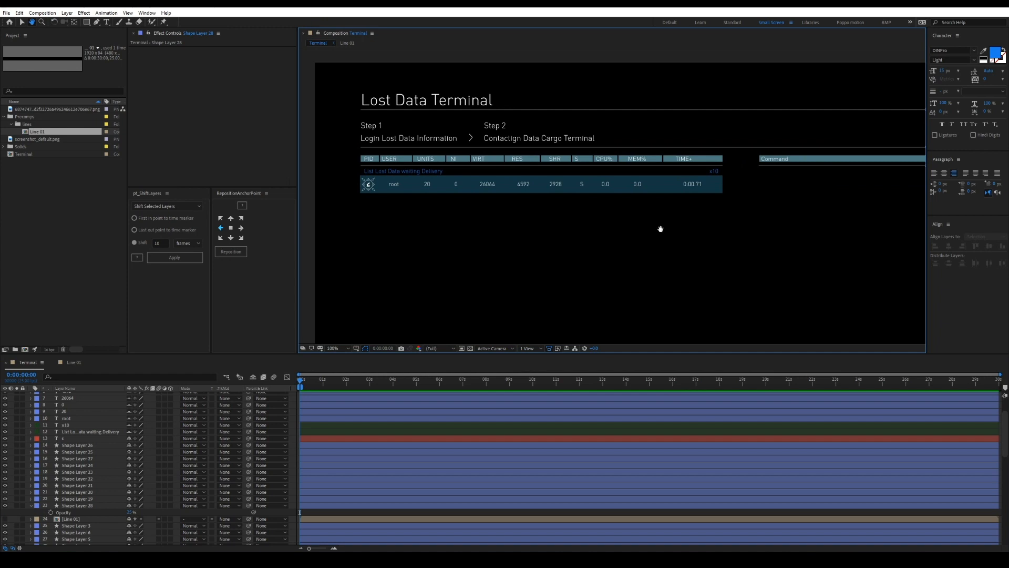
drag(660, 228, 674, 204)
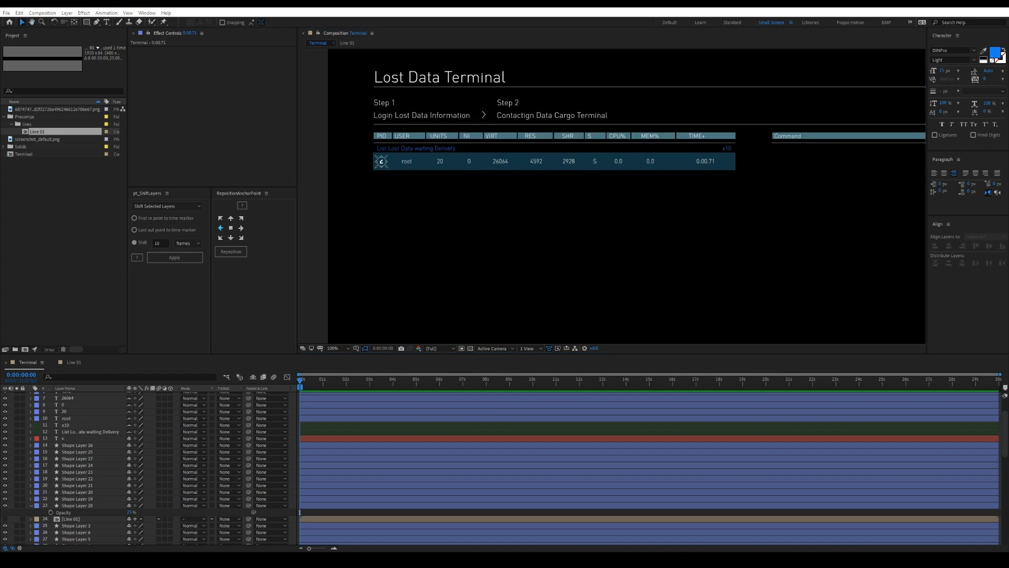
Step: Duplicate the root text, place the copy under PID over the icon and change it to 7748
click(407, 162)
key(ctrl+d)
double_click(384, 162)
drag(407, 162, 466, 204)
text(7748)
click(296, 420)
scroll(388, 163, up, 1)
key(v)
Step: Copy the row's value texts, including 7748, into the Line 01 composition and move them up into position there
click(465, 202)
shift+click(507, 201)
shift+click(573, 201)
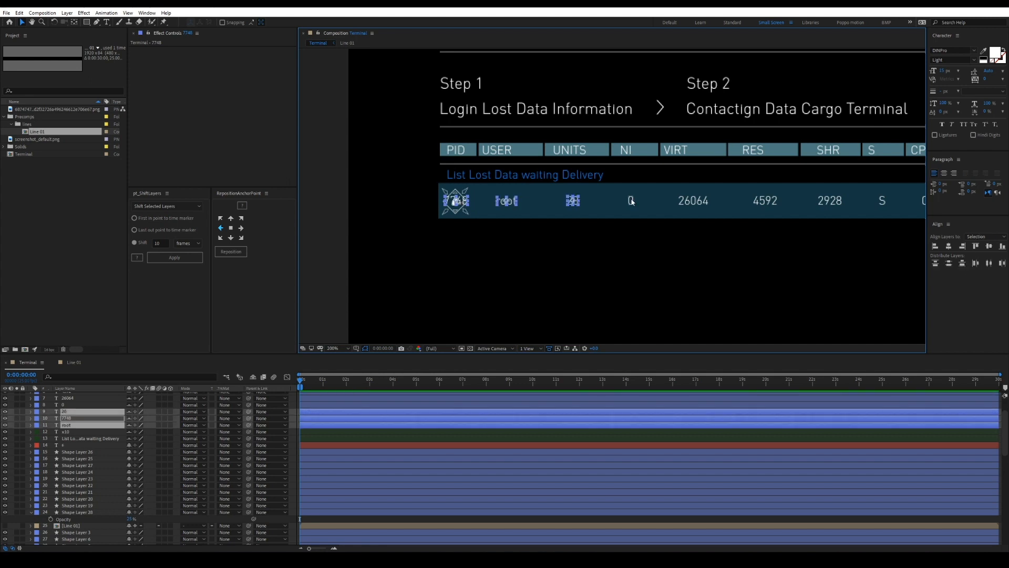
shift+click(631, 202)
shift+click(694, 201)
shift+click(765, 202)
shift+click(830, 201)
key(ctrl+c)
click(73, 363)
key(ctrl+v)
drag(441, 282, 442, 197)
Step: Delete the 7748 text from the Terminal composition
click(28, 362)
click(67, 418)
key(Delete)
scroll(411, 247, down, 1)
drag(411, 247, 605, 252)
scroll(70, 473, down, 2)
Step: Show the Line 01 layer, move it below the highlighted row and duplicate it downward to form seventeen rows
click(31, 462)
click(71, 469)
click(5, 469)
key(shift+Down)
key(shift+Down)
key(shift+Down)
key(ctrl+d)
drag(652, 217, 653, 225)
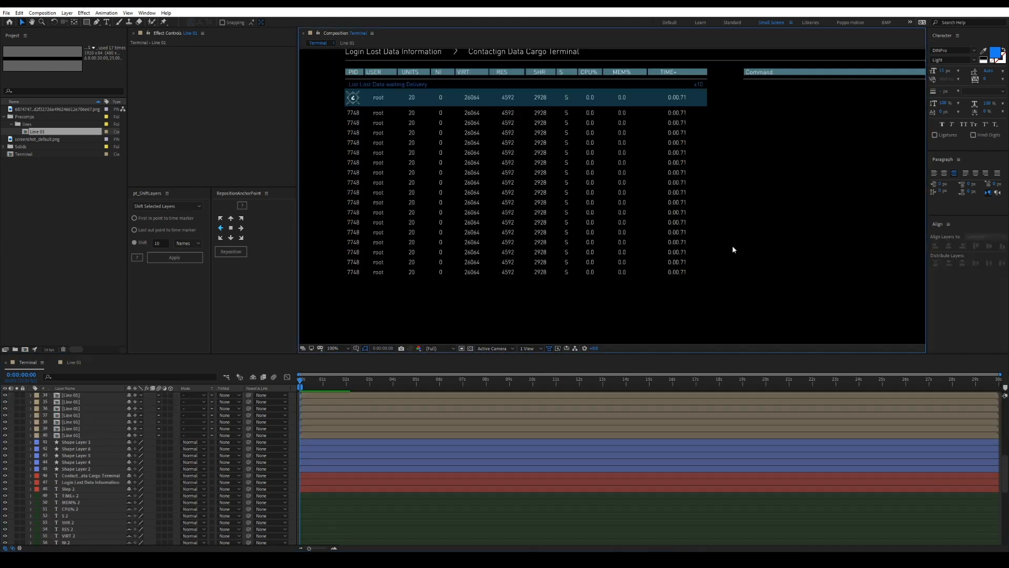
Step: Examine the whole terminal layout in the maximized composition viewer and restore the normal workspace
key(grave)
drag(644, 376, 524, 349)
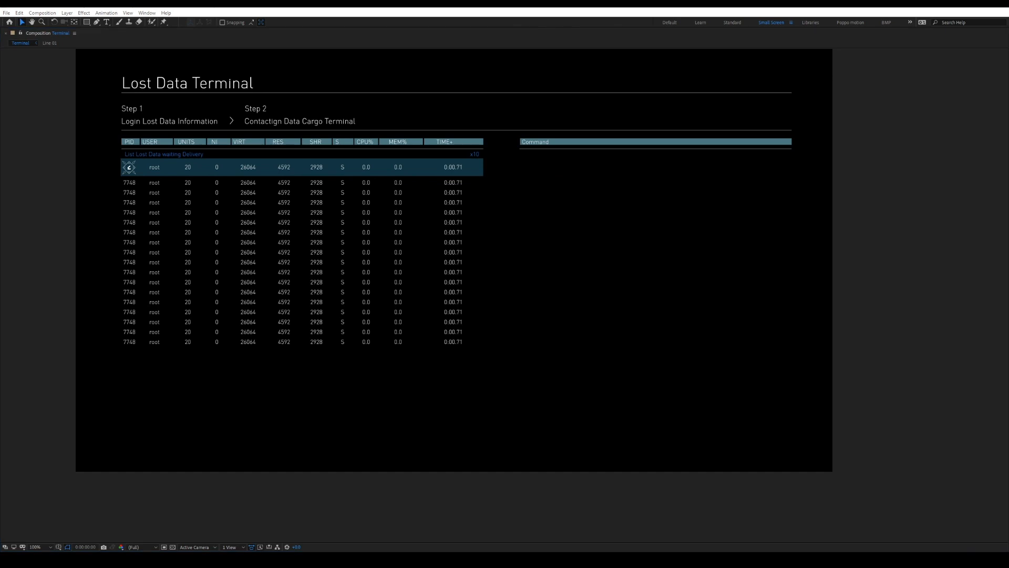
key(grave)
drag(500, 215, 645, 236)
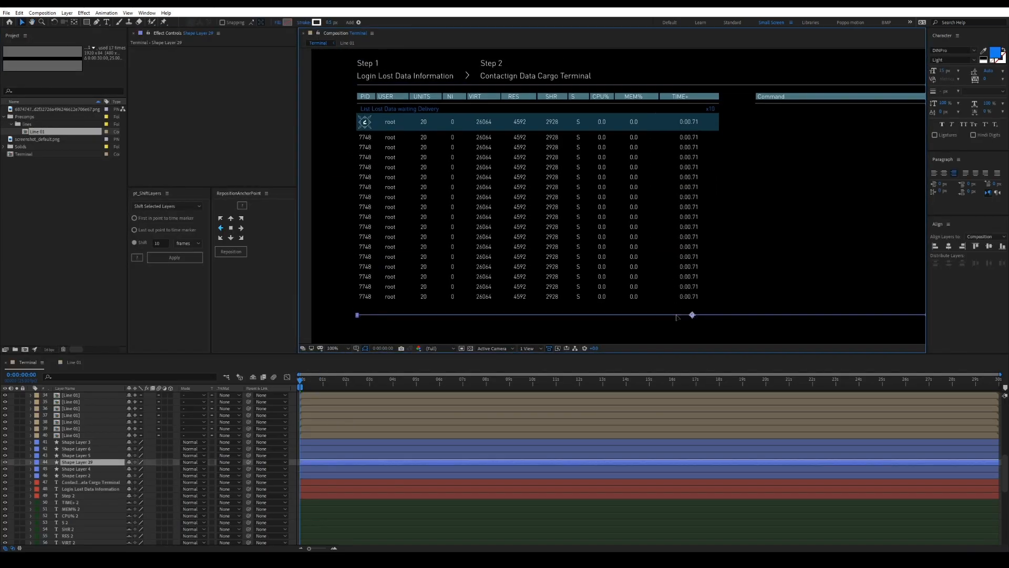
Step: Position the horizontal divider line just below the table rows and delete the third-from-last Line 01 row
drag(677, 318, 677, 314)
scroll(676, 315, down, 1)
click(597, 268)
scroll(442, 197, up, 1)
click(442, 231)
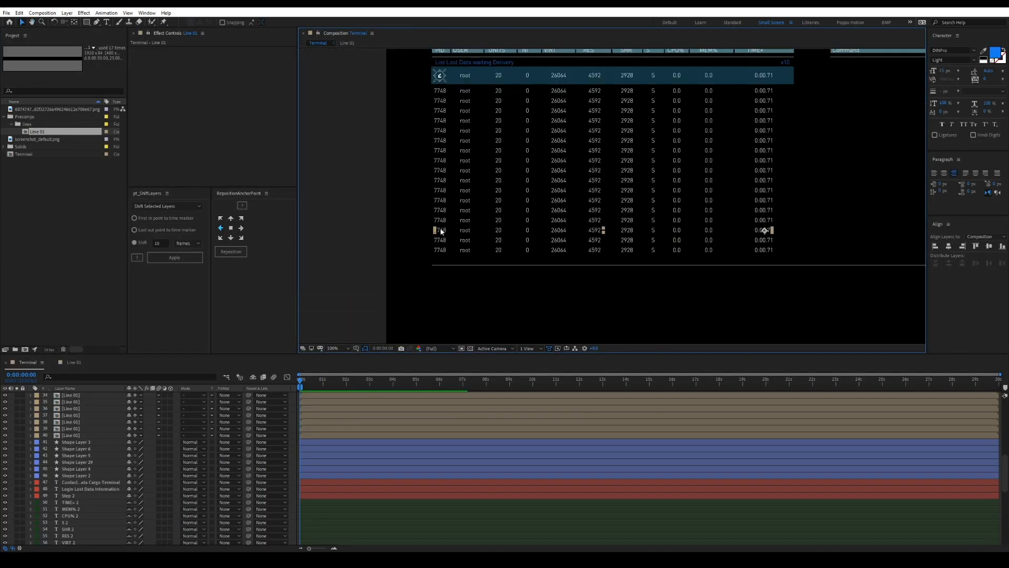
key(Delete)
Step: Draw four small corner dots in the emptied row's PID column and precompose them as "cube not found"
scroll(442, 221, up, 1)
scroll(440, 258, up, 1)
mouse_move(436, 218)
mouse_down()
mouse_move(460, 221)
mouse_move(460, 245)
mouse_up()
click(225, 22)
scroll(345, 403, up, 1)
click(345, 396)
key(ctrl+d)
key(v)
shift+click(438, 220)
key(ctrl+d)
key(ctrl+shift+c)
text(cube not found)
key(Return)
scroll(575, 266, down, 2)
scroll(575, 266, up, 1)
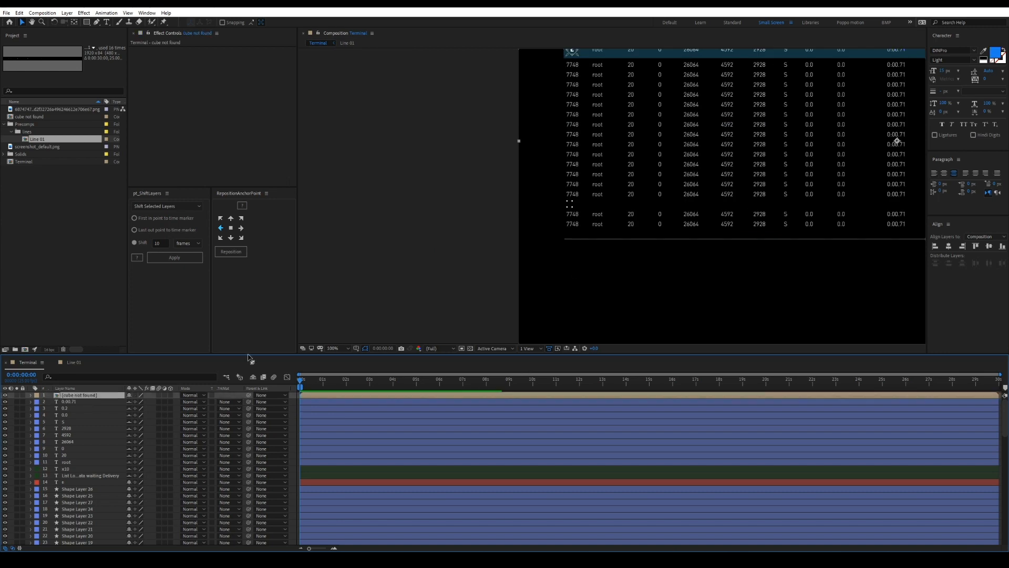
Step: Crop the cube not found composition to its dots and duplicate it into pairs at both ends of the empty row
double_click(456, 247)
click(318, 43)
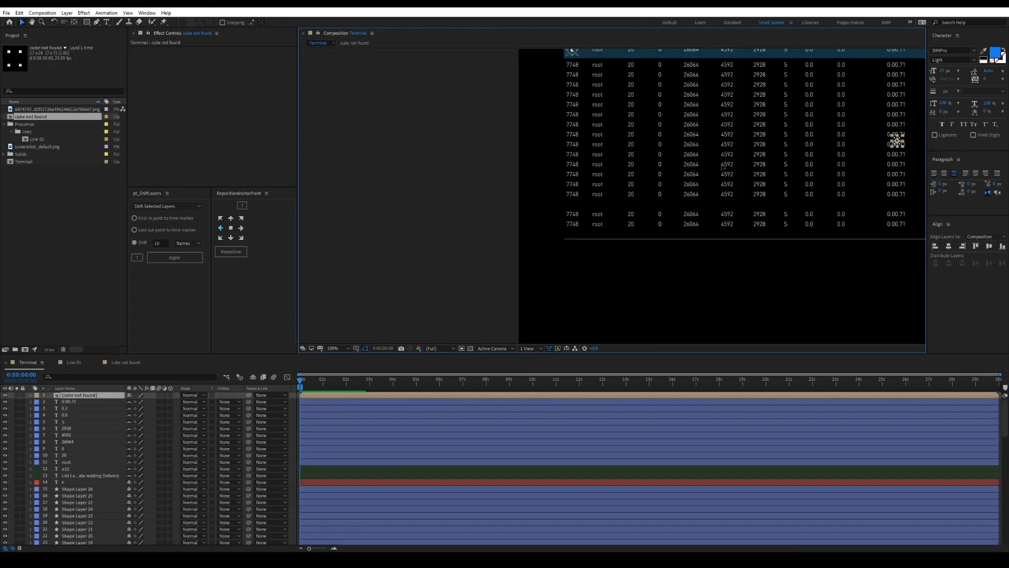
key(ctrl+d)
scroll(558, 187, down, 2)
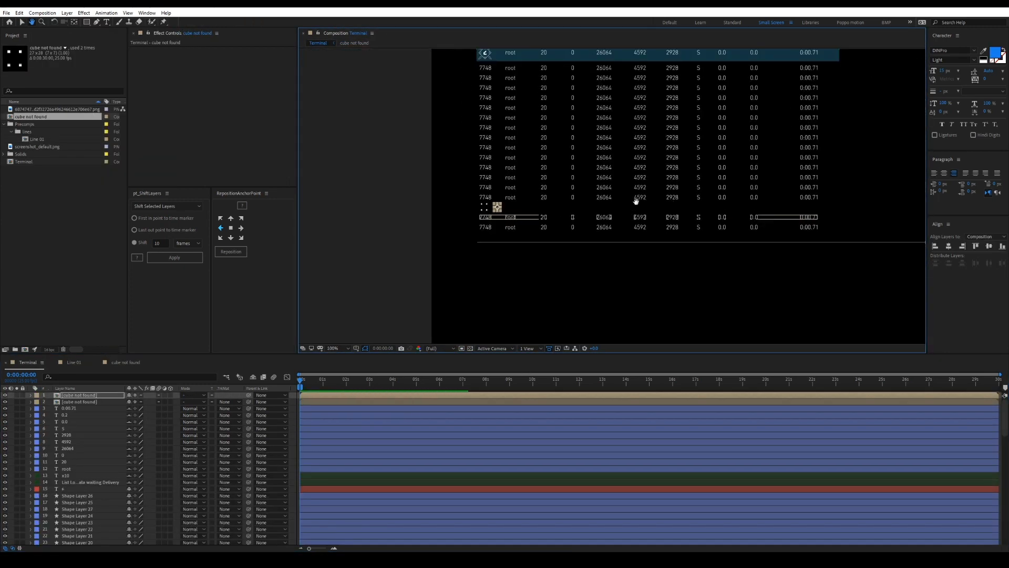
key(ctrl+d)
click(700, 207)
key(grave)
key(grave)
Step: Draw a small white dash beside the TIME+ header and place a duplicate before the Command header
drag(604, 336, 371, 338)
scroll(897, 147, up, 1)
click(88, 22)
scroll(362, 81, up, 1)
drag(466, 171, 604, 170)
key(v)
key(ctrl+d)
scroll(477, 225, down, 1)
drag(477, 225, 452, 225)
click(515, 184)
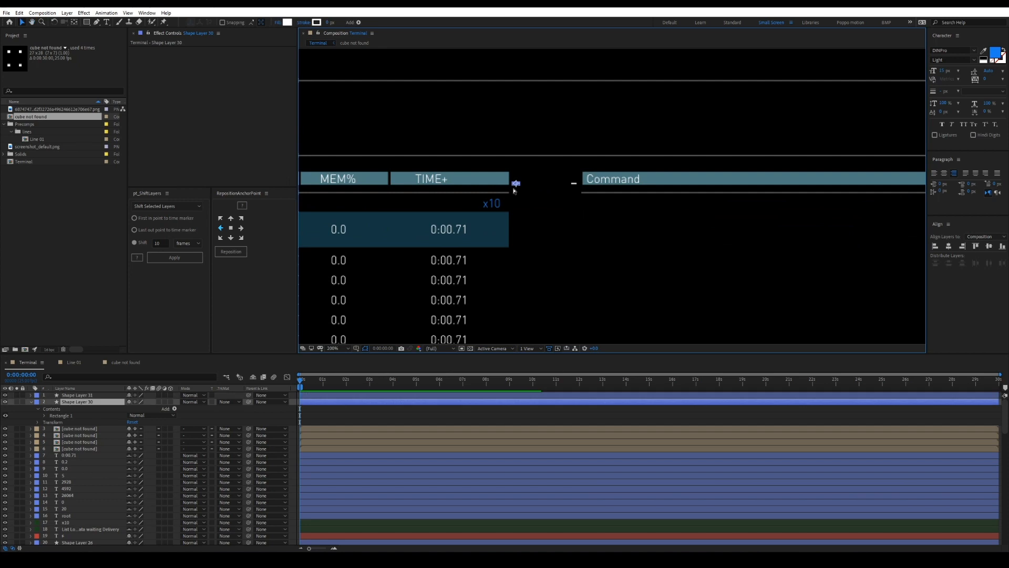
Step: Duplicate the small dash and place the copy before the PID header at the table's outer edge
key(ctrl+d)
drag(515, 184, 377, 184)
drag(403, 225, 818, 204)
drag(791, 163, 403, 162)
drag(538, 228, 790, 238)
drag(894, 258, 548, 226)
Step: Duplicate the two dashes flanking the table header and move the copies down to the table's lower corners
click(100, 402)
shift+click(100, 409)
key(ctrl+d)
drag(102, 404, 99, 393)
drag(714, 127, 714, 286)
drag(719, 305, 695, 322)
scroll(555, 245, down, 1)
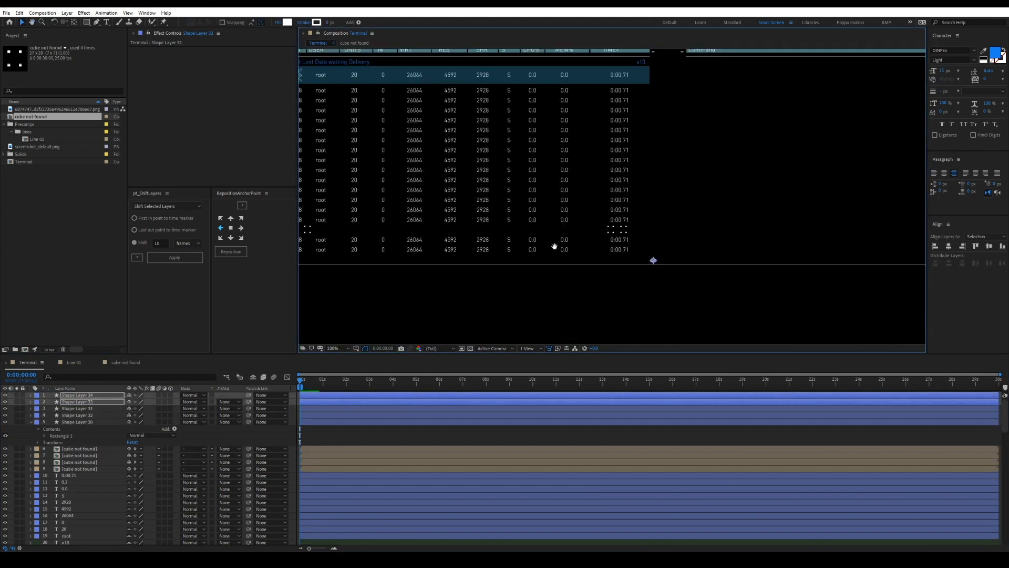
click(578, 287)
drag(554, 246, 757, 250)
drag(721, 162, 580, 209)
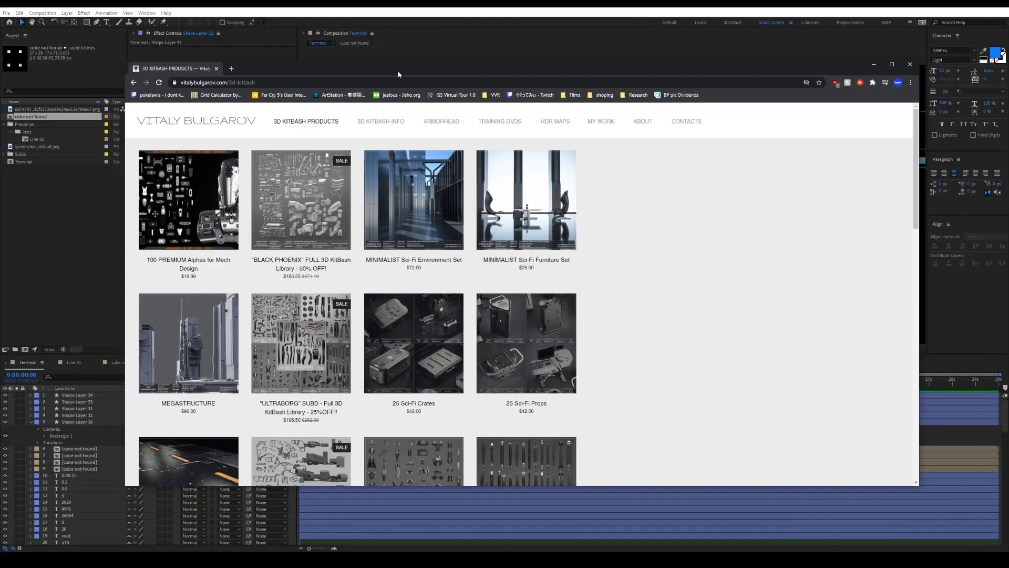
Step: Switch to the browser and open the preview images of the 25 Sci-Fi Props kitbash on vitalybulgarov.com
scroll(591, 320, down, 10)
scroll(591, 321, up, 4)
click(555, 265)
scroll(555, 284, down, 2)
click(235, 442)
click(271, 263)
click(271, 263)
click(277, 447)
click(248, 194)
Step: Save the prop preview images props_22.jpg, props_23.jpg and props_25.jpg and view another prop preview
right_click(466, 240)
click(489, 253)
key(Return)
click(206, 294)
click(216, 444)
click(281, 444)
click(279, 252)
right_click(525, 233)
click(548, 248)
right_click(477, 255)
click(507, 270)
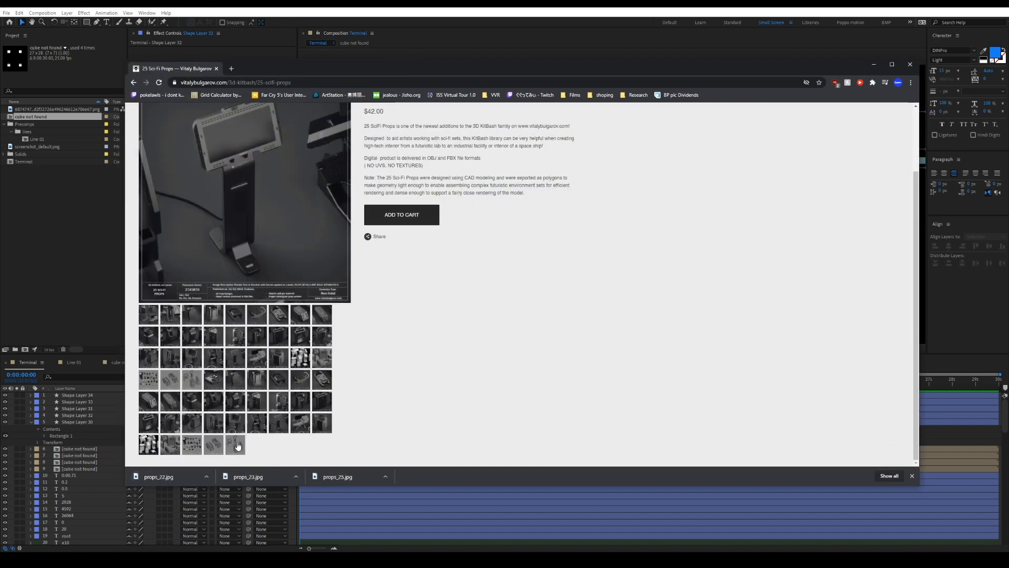
click(238, 447)
click(248, 228)
click(248, 229)
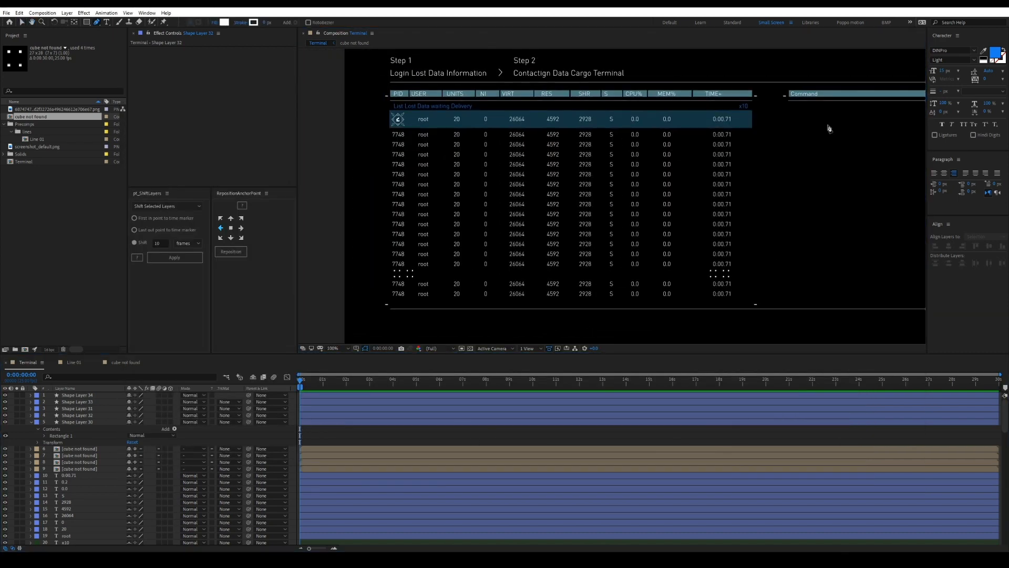
Step: Switch back to After Effects and add a blue /sbin/init text below the Command header
drag(828, 126, 520, 156)
click(106, 22)
key(v)
click(697, 145)
text(/init)
drag(579, 194, 597, 169)
drag(521, 135, 522, 147)
Step: Move the duplicated Command text to the top of the layer stack and place it below /sbin/init
scroll(78, 473, down, 10)
drag(75, 542, 74, 393)
click(30, 442)
click(30, 395)
click(37, 395)
key(ctrl+shift+a)
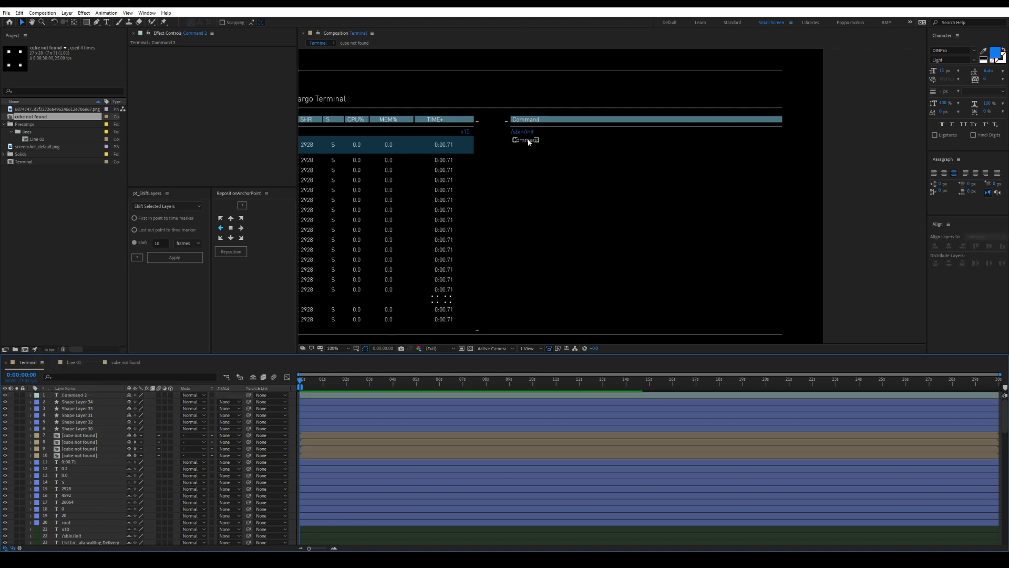
Step: Duplicate the Command entry below itself and change the copy's text to bash
scroll(574, 286, up, 1)
key(grave)
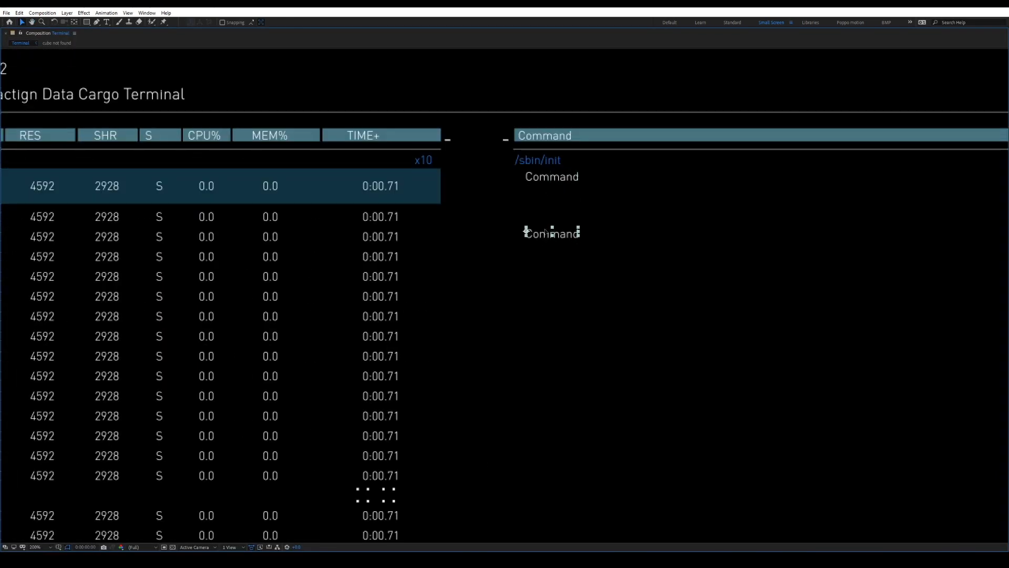
double_click(549, 205)
key(grave)
text(bash)
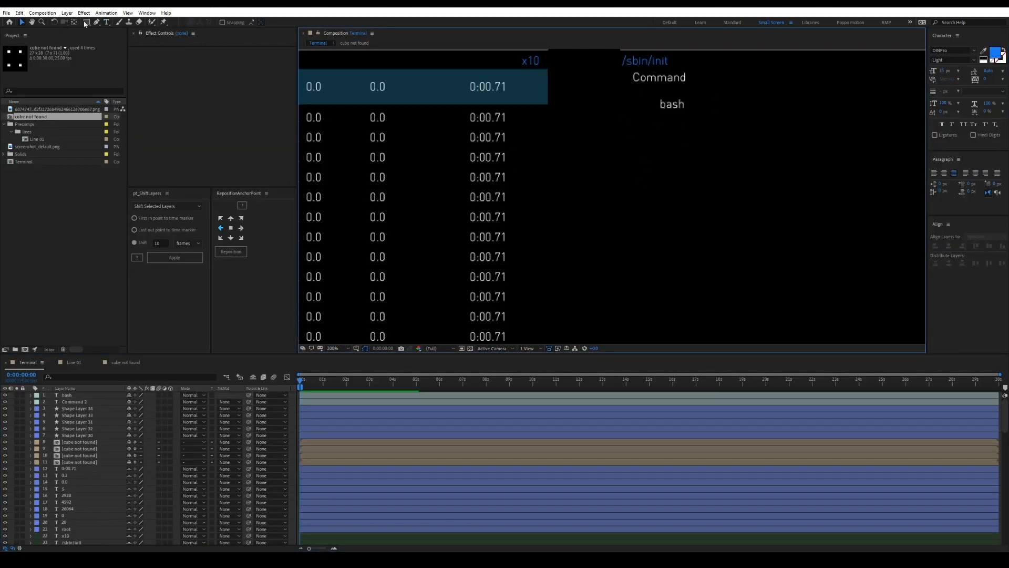
Step: Draw a short horizontal connector line in front of the bash text
drag(647, 105, 656, 104)
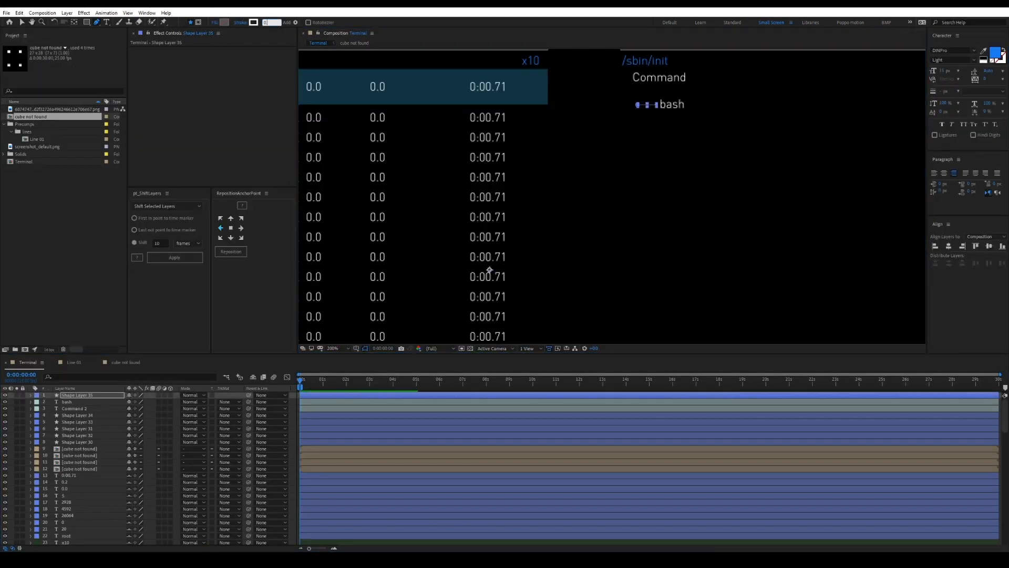
scroll(692, 169, up, 1)
drag(691, 169, 546, 294)
click(383, 405)
key(F2)
Step: Draw a long vertical line down from /sbin/init along the outer side of the Command entries
scroll(603, 119, down, 1)
drag(574, 182, 479, 171)
click(457, 132)
shift+click(500, 241)
scroll(505, 211, down, 1)
key(v)
click(445, 146)
scroll(415, 151, up, 1)
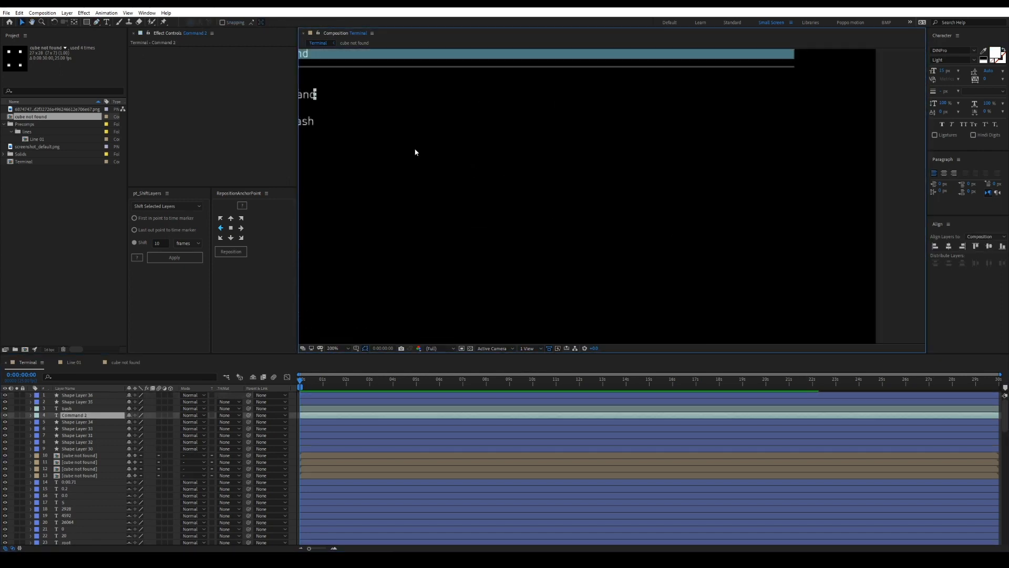
Step: Left-align the Command entry with the connector line in front of bash
drag(415, 151, 709, 222)
scroll(579, 205, up, 1)
click(522, 190)
drag(550, 134, 557, 135)
shift+click(526, 190)
click(935, 246)
key(ctrl+a)
click(392, 185)
key(ctrl+s)
Step: Draw a small outlined square in front of the Command entry
click(552, 134)
click(400, 169)
drag(487, 128, 496, 139)
key(F2)
key(v)
Step: Duplicate the Command entry with its square, bash text and connector line, and move the copy below
click(491, 134)
shift+click(557, 135)
shift+click(576, 187)
shift+click(526, 190)
key(ctrl+d)
drag(555, 129, 555, 228)
Step: Duplicate the second bash text and its connector line, indent them one level below and change the text to htop
scroll(636, 244, down, 1)
drag(636, 244, 433, 201)
click(433, 187)
shift+click(406, 187)
key(ctrl+d)
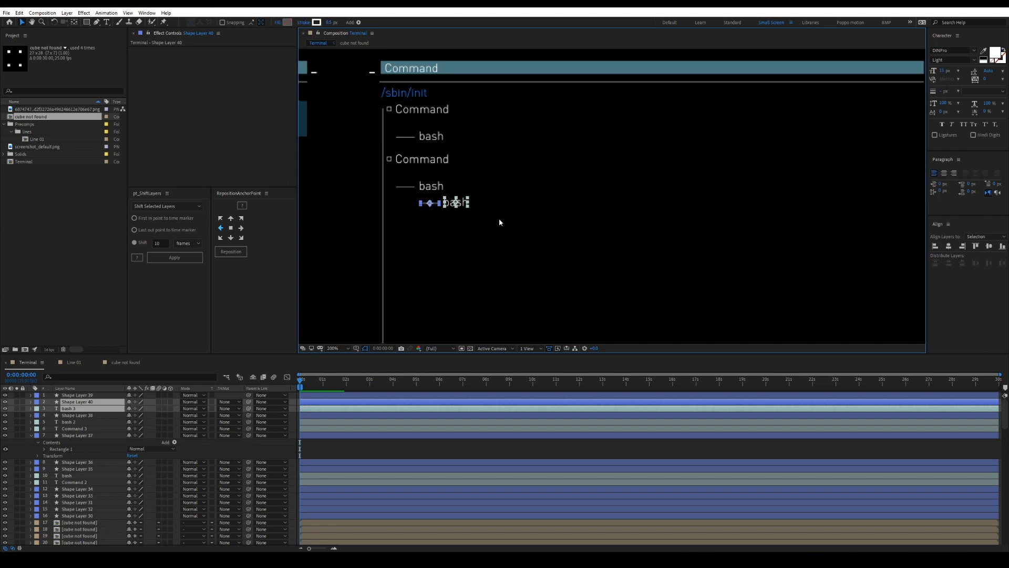
scroll(500, 222, up, 1)
drag(368, 216, 625, 212)
double_click(576, 205)
text(htop)
Step: Move the bash and htop entries with their connector lines up closer to their Command entries
scroll(642, 252, down, 1)
drag(383, 324, 268, 295)
scroll(478, 232, down, 1)
mouse_move(478, 233)
mouse_down()
mouse_move(447, 235)
mouse_move(485, 229)
mouse_up()
click(538, 172)
shift+click(526, 172)
shift+click(549, 179)
shift+click(537, 180)
scroll(569, 189, up, 2)
drag(569, 188, 631, 328)
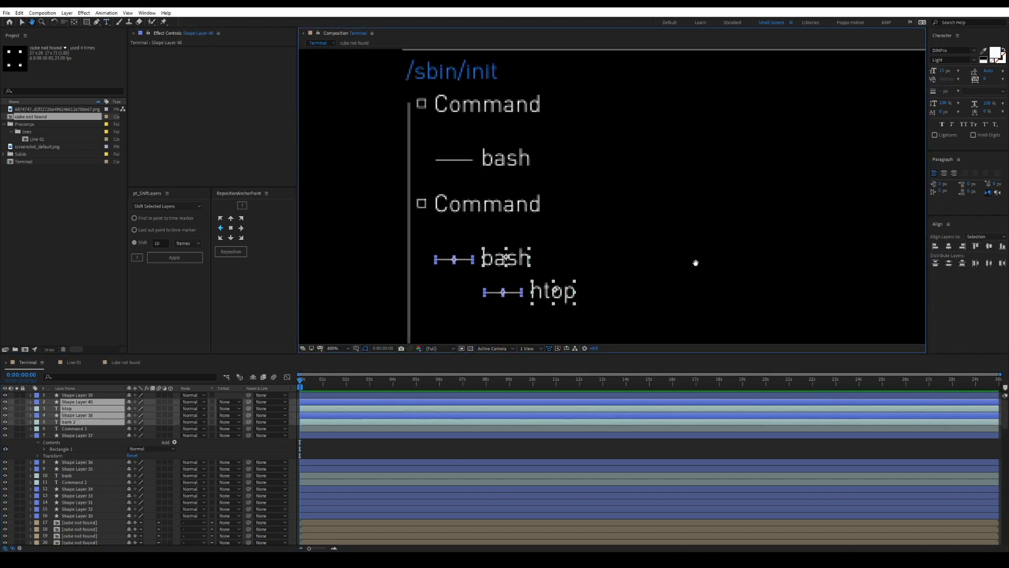
click(509, 158)
shift+click(456, 160)
drag(509, 158, 508, 139)
click(600, 181)
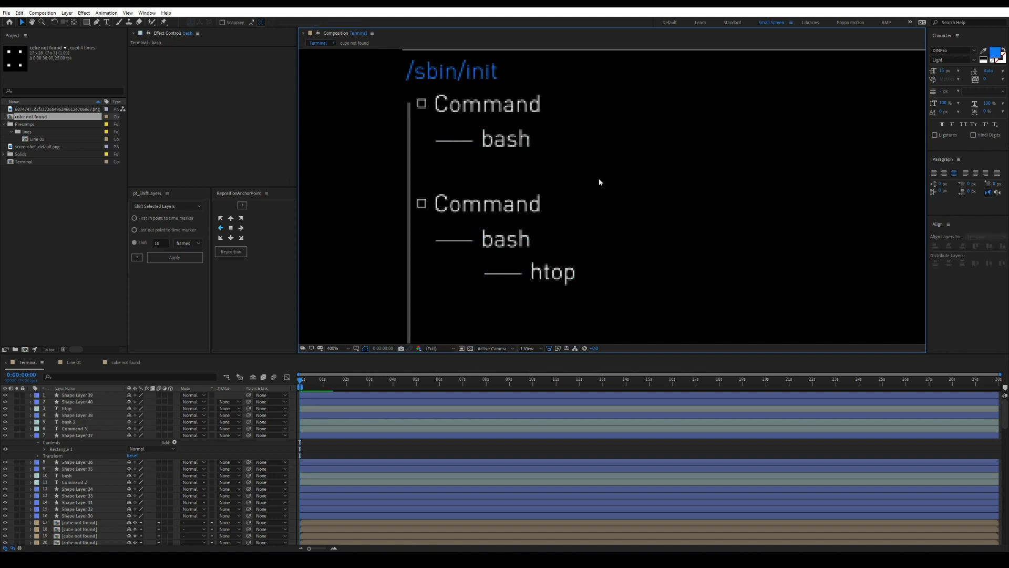
Step: Move the second Command group up and duplicate it with its bash and htop entries as a third group below
drag(600, 181, 419, 282)
drag(507, 204, 508, 185)
click(627, 201)
scroll(620, 199, down, 1)
drag(592, 190, 515, 232)
key(ctrl+d)
drag(556, 199, 556, 258)
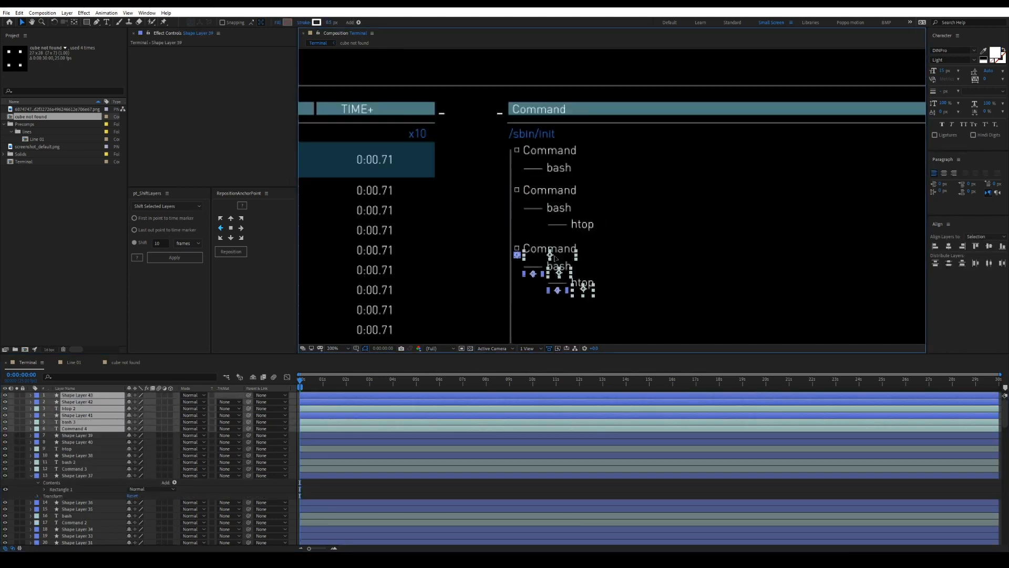
Step: Change the htop text in the third Command group to ./destormUI
double_click(583, 280)
text(./destorm)
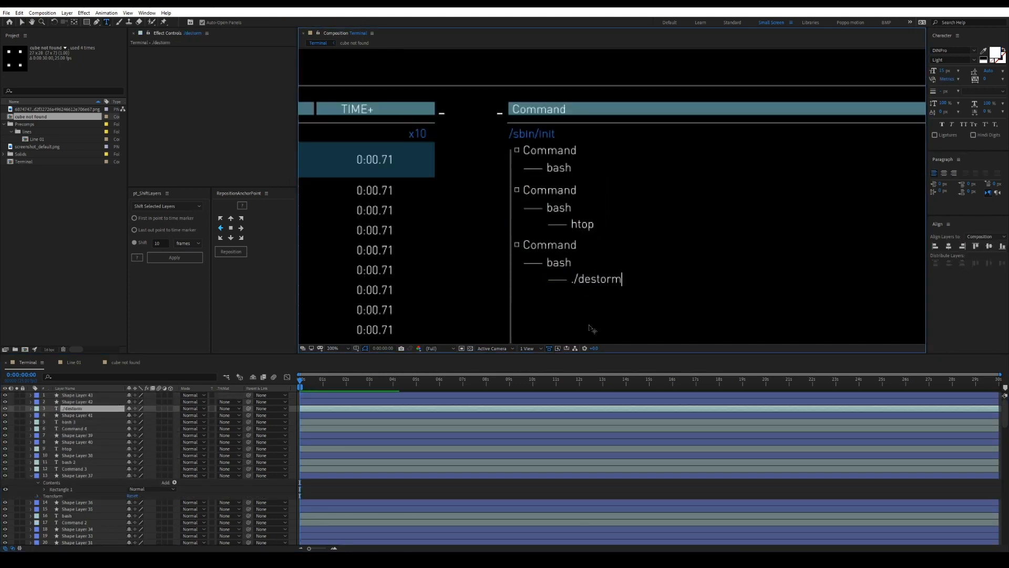
text(UI)
click(637, 289)
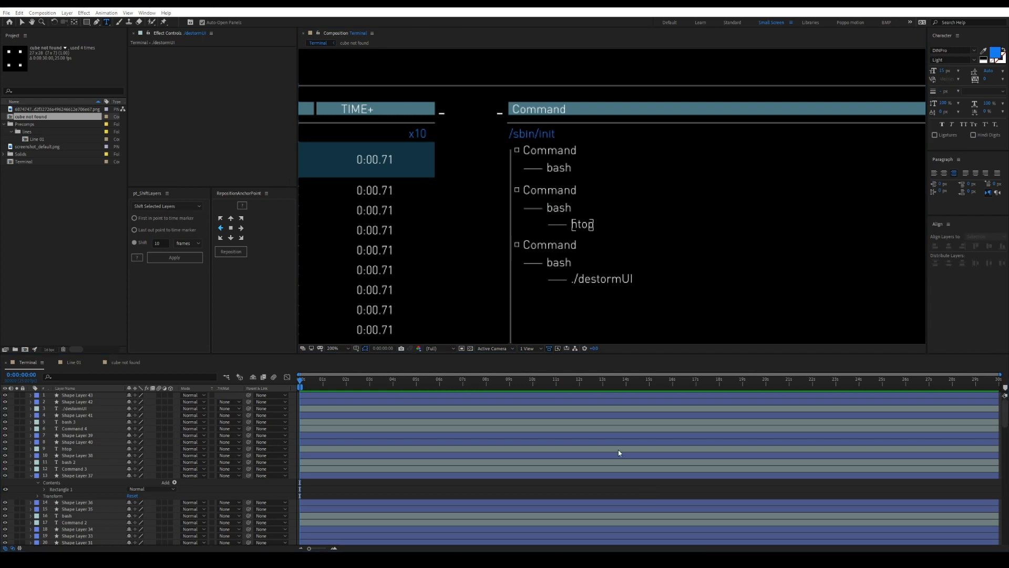
Step: Duplicate a Command entry with its bash text and connector line as a fourth group below ./destormUI
scroll(682, 222, down, 1)
drag(462, 236, 386, 216)
key(v)
drag(533, 194, 474, 195)
key(ctrl+d)
Step: Change the bash text in the fourth Command group to /opt/ludenDataStorm/chromuium/lost
double_click(475, 195)
text(/o)
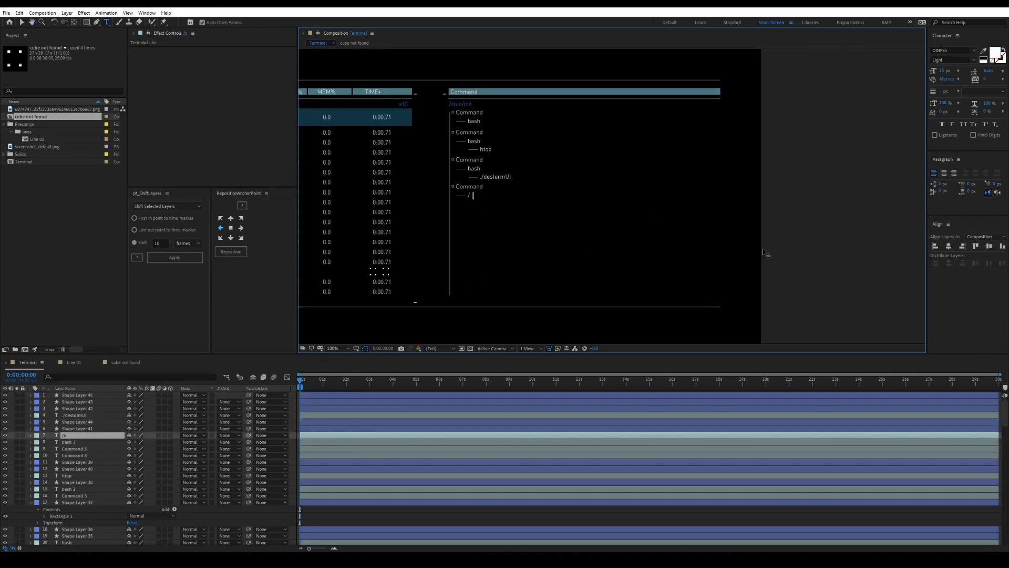
text(pt/ludenDataStorm/chromuium/stor)
key(BackSpace)
key(BackSpace)
key(BackSpace)
key(BackSpace)
text(lost)
Step: Duplicate ./destormUI with its connector line below the fourth group's path and replace the copy's text with /opt/ludenDataStorm/chromuium/lost
drag(566, 187, 475, 175)
key(ctrl+d)
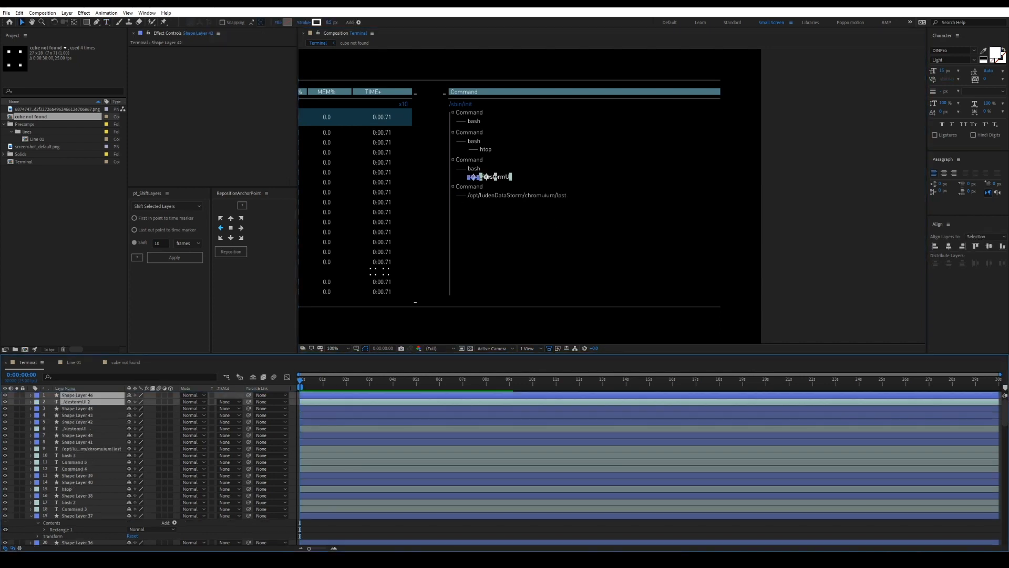
scroll(490, 212, up, 1)
drag(490, 212, 662, 210)
double_click(552, 210)
double_click(578, 192)
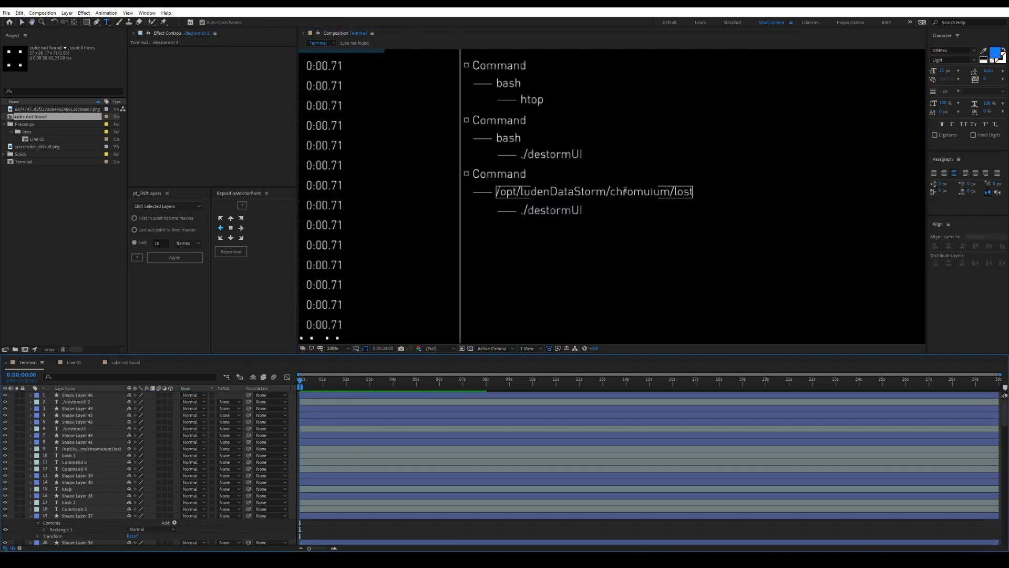
key(ctrl+c)
double_click(552, 211)
key(ctrl+v)
Step: Precompose the indented path text and its connector line as "line of code 01"
drag(589, 232, 504, 208)
key(ctrl+d)
key(shift+Down)
key(Delete)
key(ctrl+shift+c)
text(line of code 01)
key(Return)
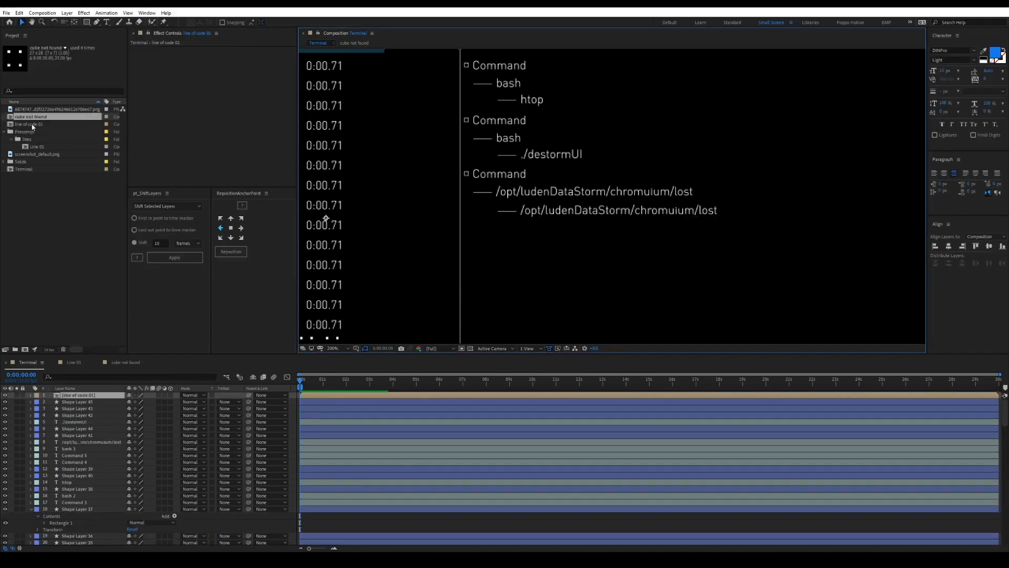
Step: Crop the line of code 01 composition to a region around its text and reposition the layer under the path in Terminal
double_click(74, 394)
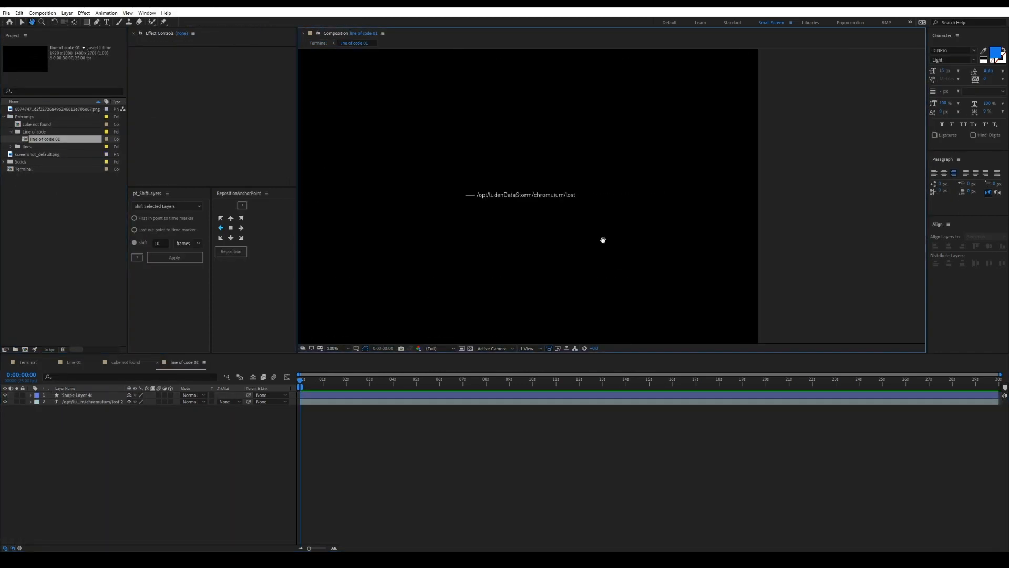
drag(773, 194, 731, 194)
click(42, 13)
click(58, 60)
click(318, 43)
drag(525, 216, 820, 214)
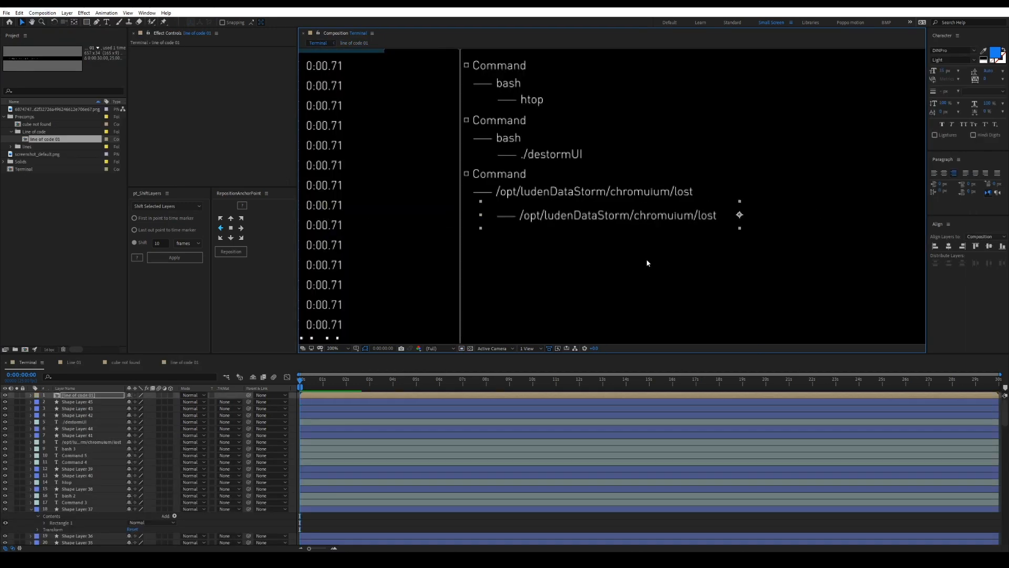
Step: Duplicate the line of code 01 layer repeatedly and stack the copies as rows below the fourth Command group
key(ctrl+d)
drag(555, 224, 546, 254)
key(ctrl+d)
scroll(555, 283, down, 1)
key(ctrl+d)
key(ctrl+d)
drag(516, 202, 518, 227)
key(ctrl+d)
key(ctrl+d)
drag(518, 228, 510, 255)
key(ctrl+d)
key(ctrl+d)
key(ctrl+d)
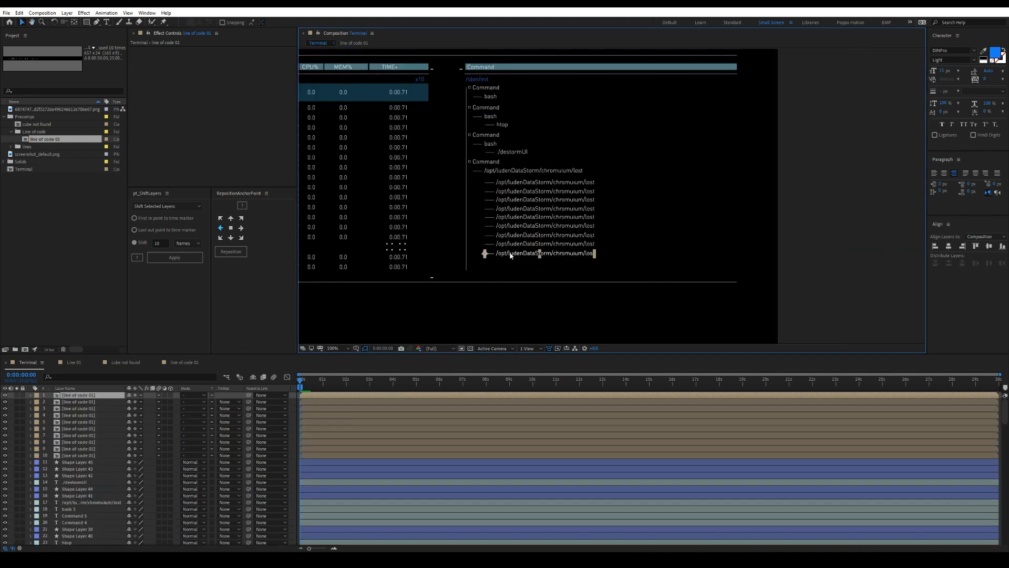
key(ctrl+d)
drag(547, 264, 548, 273)
Step: Distribute the line of code 01 rows evenly in height, indent the last row and delete the surplus copy
click(536, 182)
shift+click(536, 253)
shift+click(79, 462)
click(987, 249)
drag(626, 284, 573, 264)
click(547, 253)
shift+click(79, 462)
click(949, 263)
drag(625, 284, 551, 263)
click(631, 295)
click(559, 271)
key(Delete)
click(473, 305)
Step: Place a PID text label below the table's bottom line and replace its text with HELP
drag(431, 279, 716, 154)
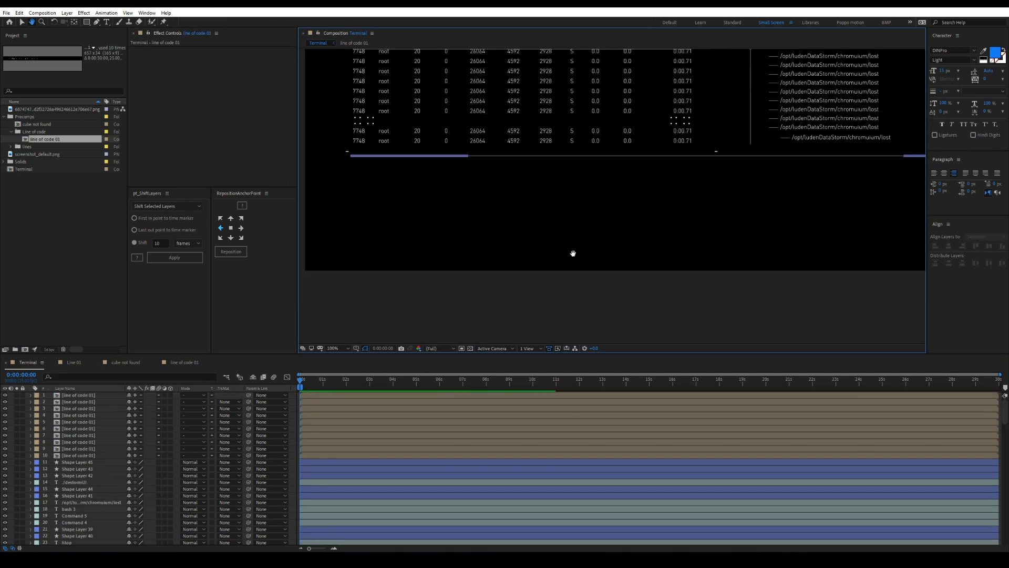
drag(573, 253, 616, 322)
drag(490, 244, 456, 255)
key(ctrl+t)
click(367, 249)
text(PID)
key(ctrl+a)
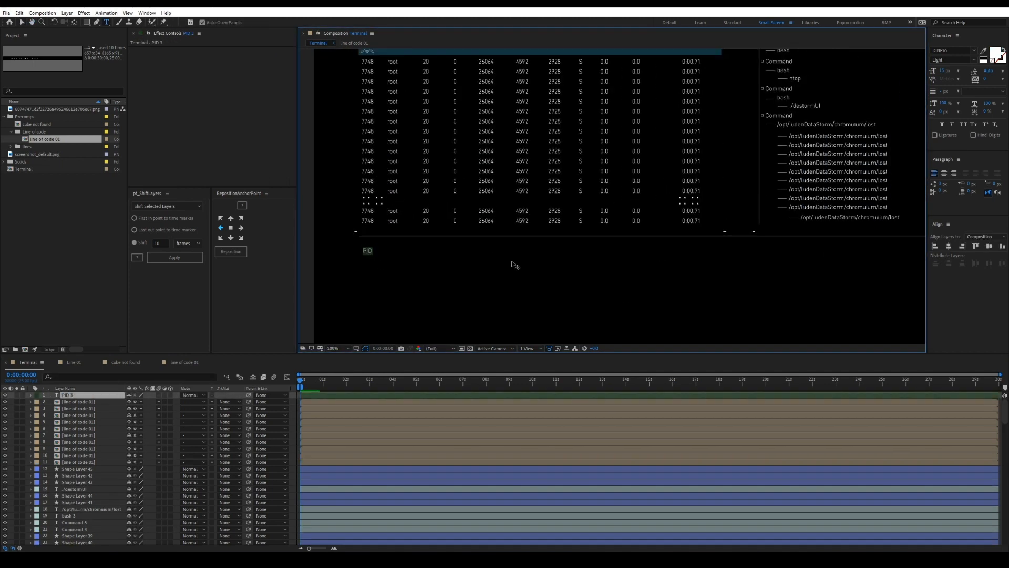
Step: Duplicate the HELP label beside it, change the copy to SETUP and duplicate that label again
key(ctrl+d)
drag(374, 253, 434, 255)
double_click(406, 253)
text(SETUP)
click(411, 254)
key(ctrl+d)
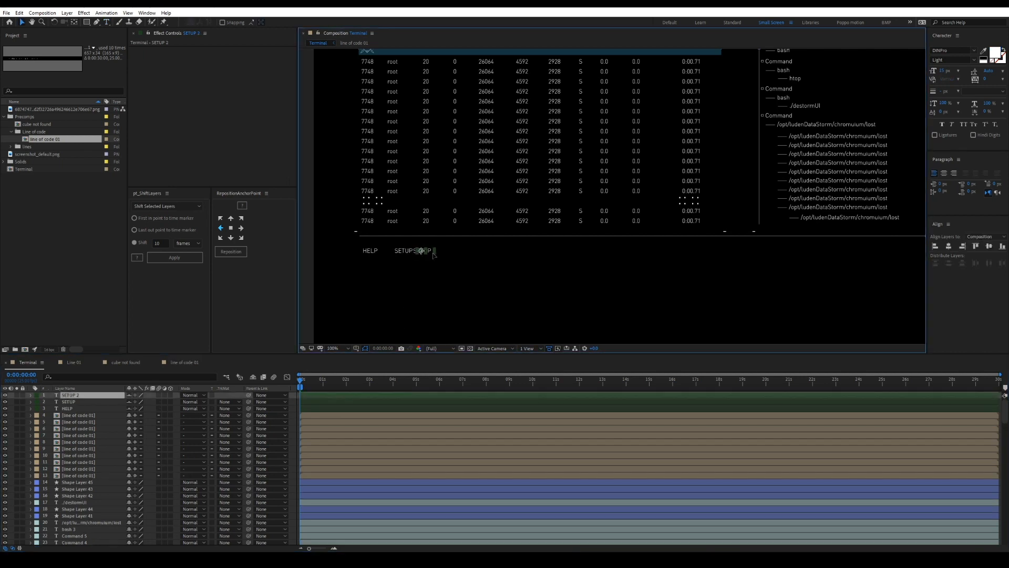
Step: Retype the first two footer labels as Help and Setup, and save the project
click(279, 388)
double_click(370, 251)
text(Help)
double_click(404, 252)
text(Setup)
key(ctrl+s)
Step: Extend the footer row with duplicated labels reading Search, Filter and Sorted
click(440, 251)
key(ctrl+d)
drag(441, 250, 556, 253)
key(ctrl+d)
double_click(516, 251)
text(sorted)
Step: Duplicate the last footer label twice and change the copies to Collapse and Kill task
key(ctrl+d)
double_click(556, 252)
text(Collapse)
click(558, 254)
key(ctrl+d)
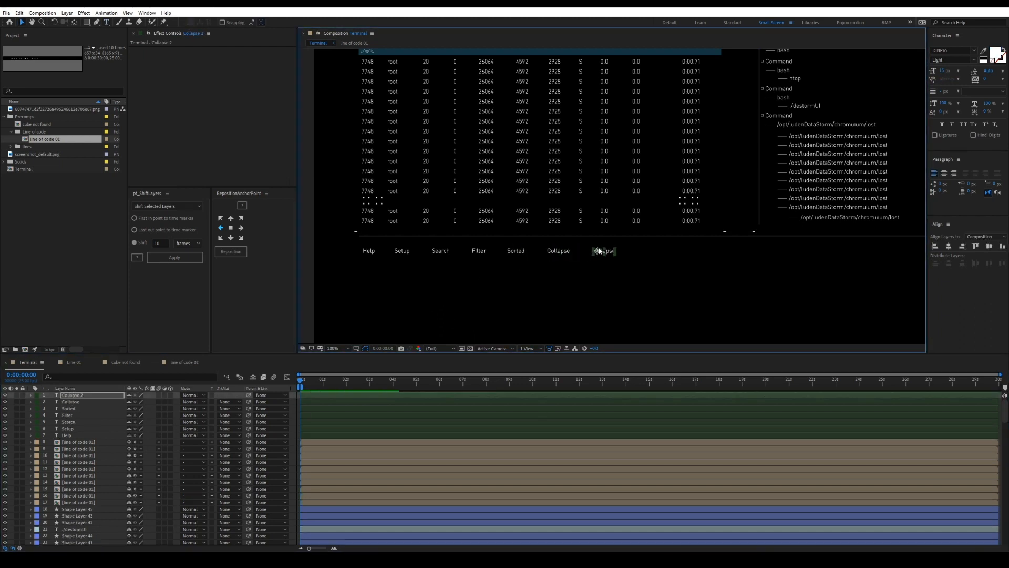
text(task)
click(623, 257)
click(603, 251)
click(604, 253)
click(631, 271)
Step: Duplicate the Kill task label and move the copy up beside the Lost Data Terminal title
scroll(684, 247, down, 1)
drag(736, 227, 623, 268)
scroll(622, 268, up, 1)
drag(736, 153, 728, 216)
scroll(683, 215, down, 1)
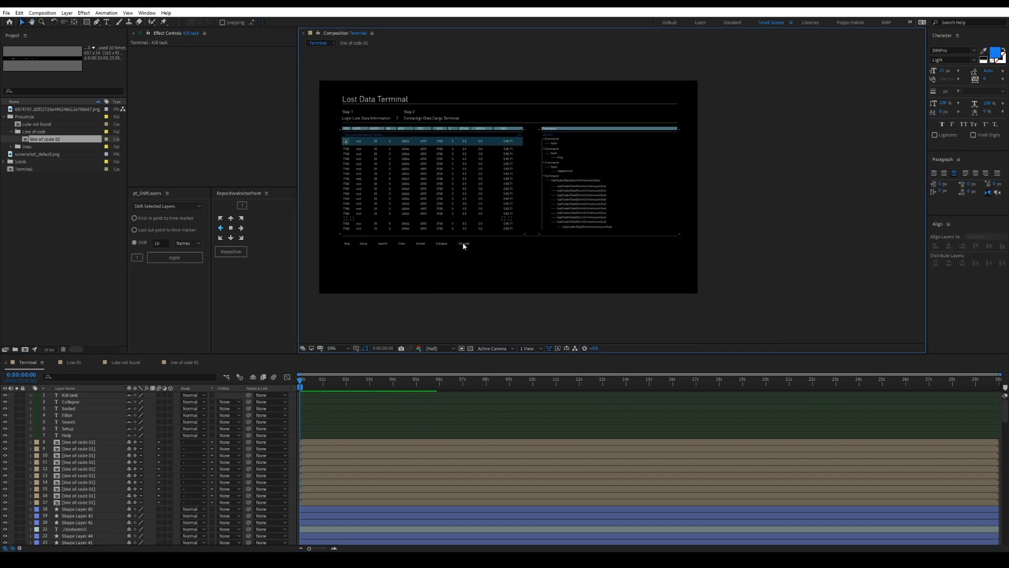
click(462, 243)
key(ctrl+d)
drag(462, 242, 411, 100)
scroll(471, 126, up, 1)
drag(471, 126, 781, 311)
scroll(701, 268, up, 2)
drag(701, 268, 1008, 325)
scroll(599, 209, down, 1)
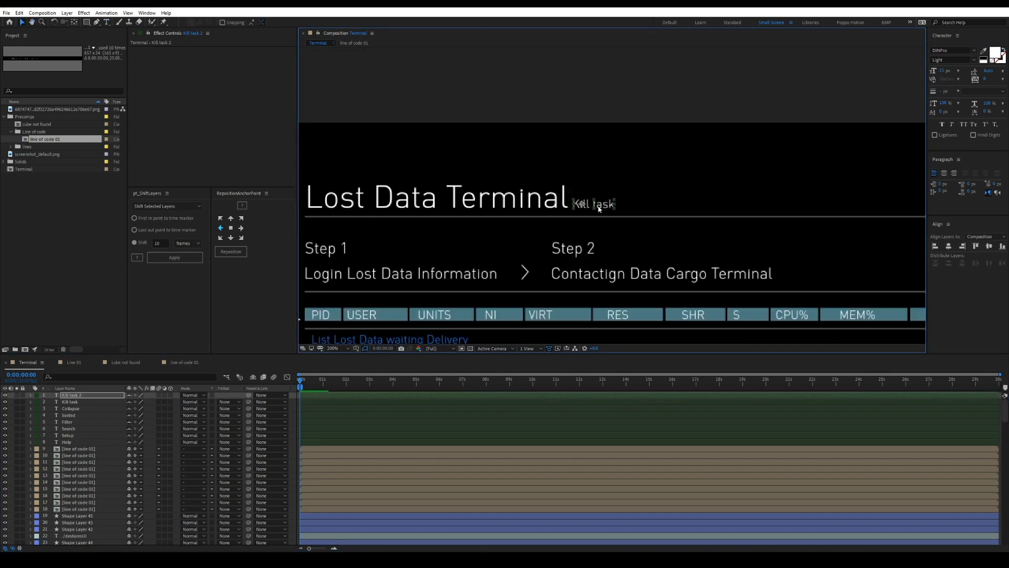
Step: Move the copied label near the far end of the header line and change its text to Quit
drag(565, 207, 818, 202)
drag(915, 208, 613, 203)
drag(353, 200, 888, 211)
drag(889, 210, 675, 237)
click(22, 22)
key(F2)
scroll(655, 188, up, 1)
key(F2)
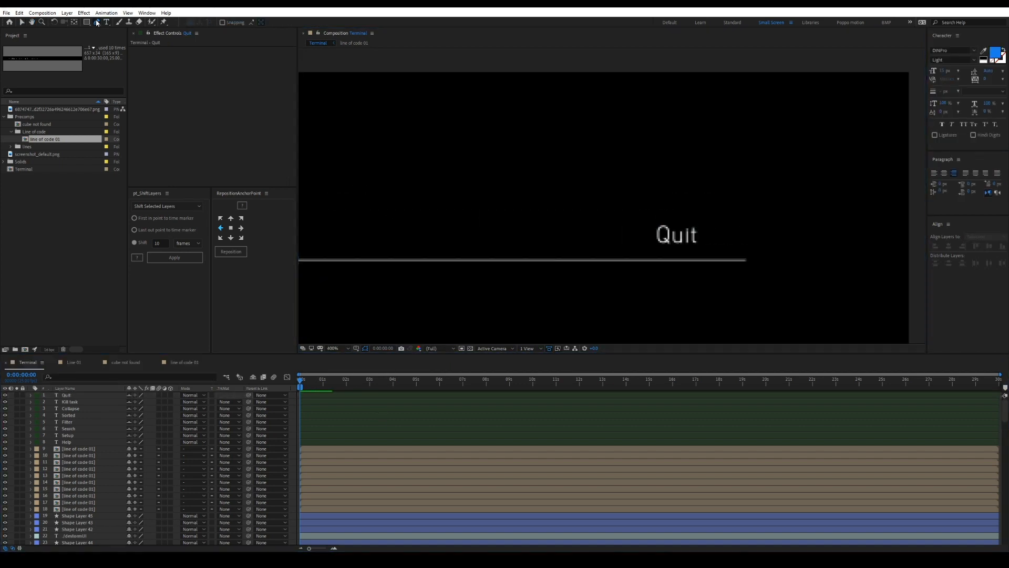
Step: Draw a small white X beside the Quit label with the Pen tool
click(96, 22)
click(745, 223)
click(723, 246)
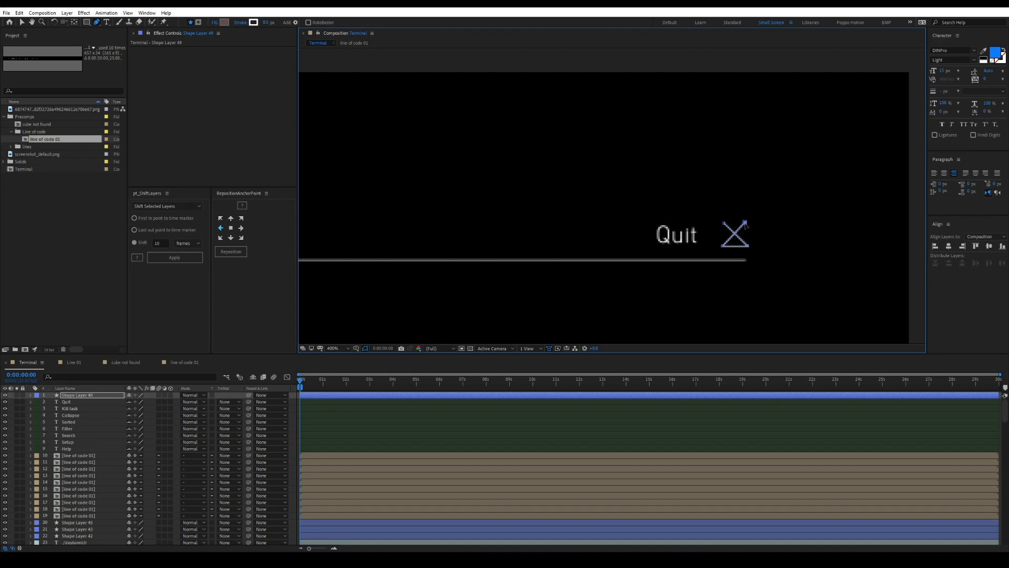
scroll(714, 254, up, 2)
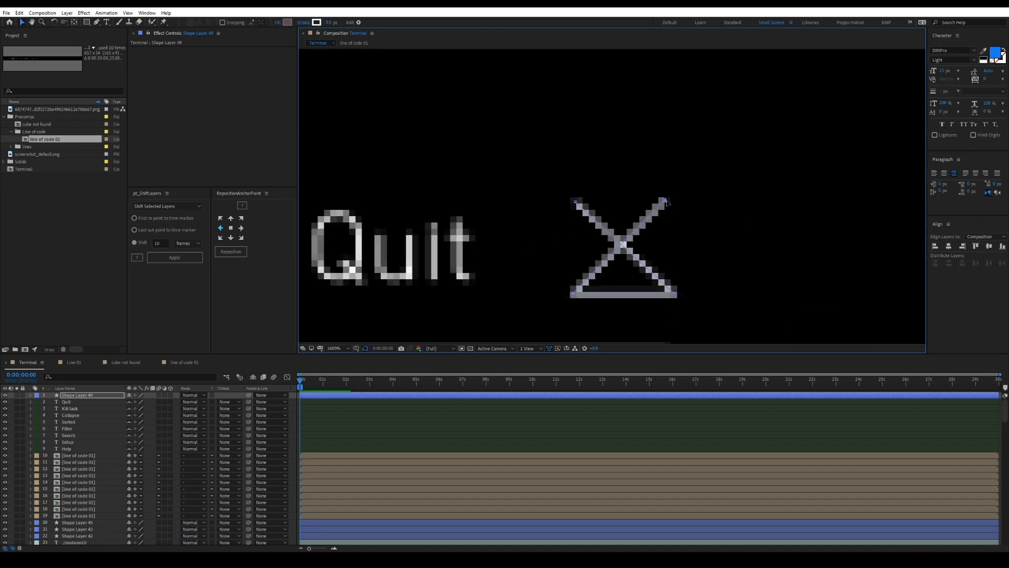
key(F2)
scroll(615, 208, down, 2)
Step: Set the stroke colour of the X beside Quit to red
click(616, 208)
click(317, 23)
click(86, 25)
click(183, 21)
key(F2)
scroll(615, 200, down, 4)
scroll(616, 200, up, 2)
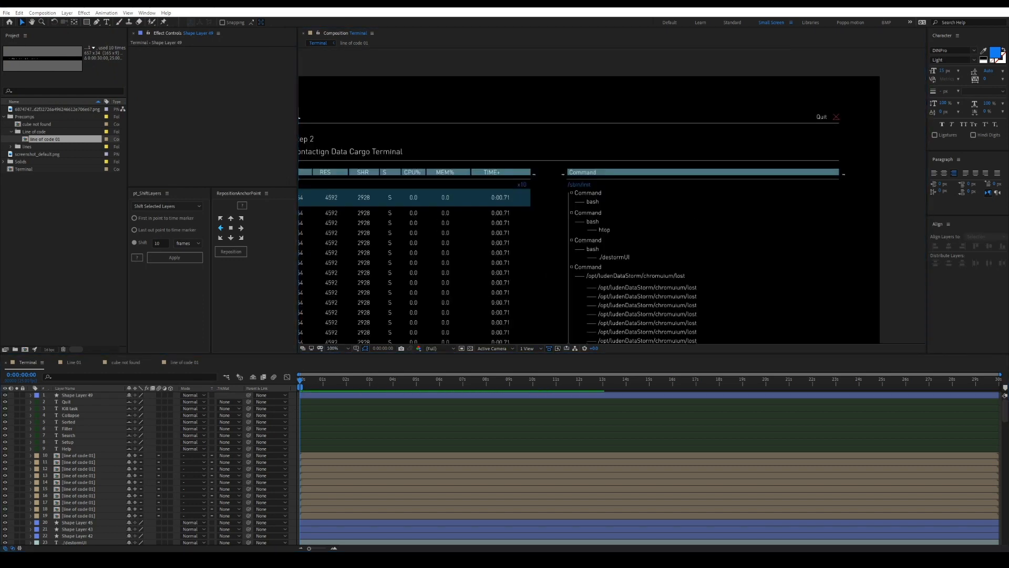
Step: Redraw the red X beside Quit as two crossing lines without a base line and delete the earlier X shape
scroll(662, 131, up, 4)
click(554, 212)
click(97, 22)
key(F2)
click(561, 211)
click(513, 253)
click(513, 210)
click(561, 254)
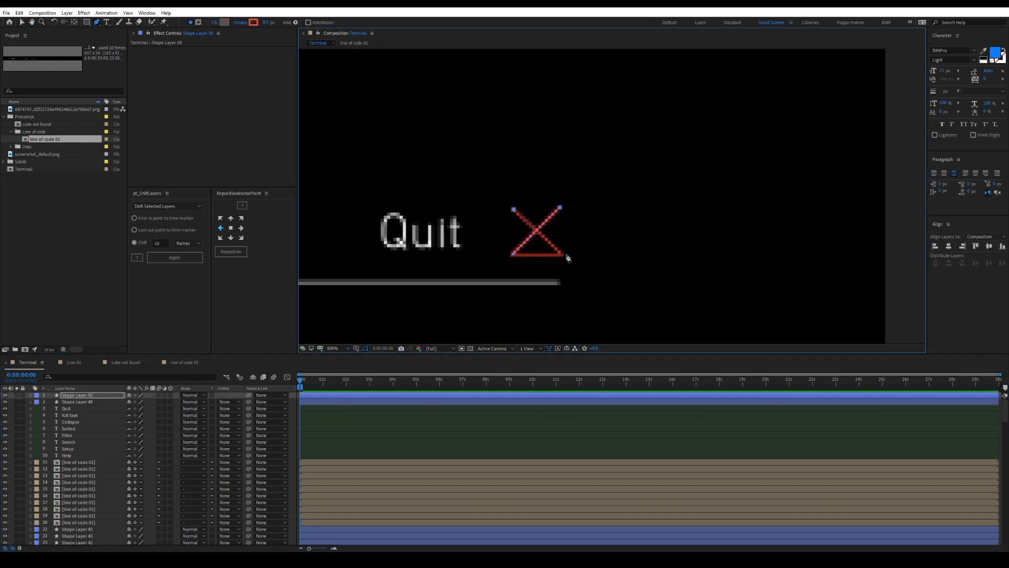
key(Delete)
key(End)
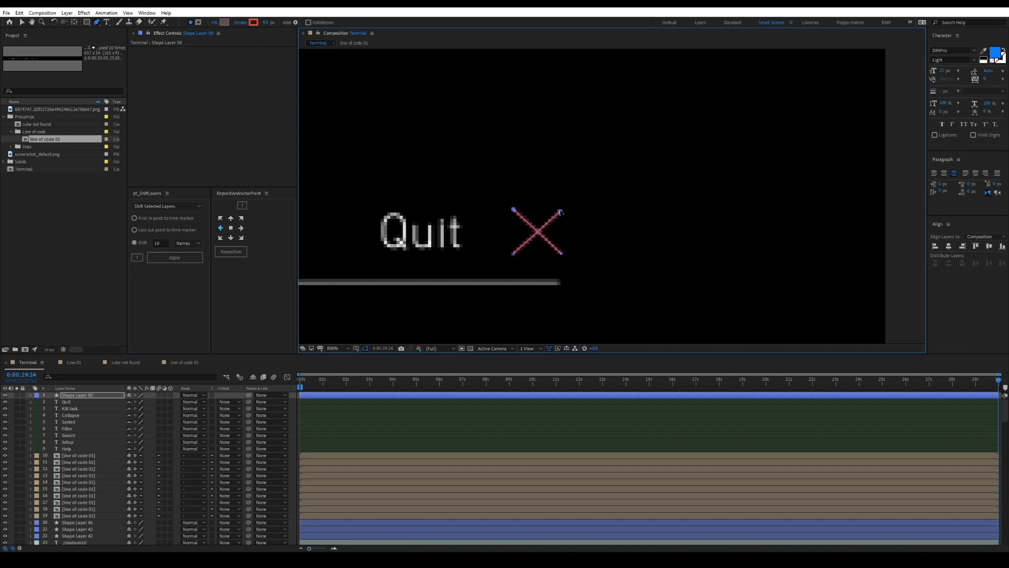
Step: Align the upper endpoint of the red X with its opposite point and deselect the shape
drag(561, 211, 561, 209)
key(F2)
scroll(513, 266, down, 1)
drag(513, 266, 685, 249)
scroll(481, 174, down, 2)
drag(481, 174, 897, 263)
drag(682, 83, 660, 209)
Step: Draw a tiny white dot on the header line with a shape tool, using white instead of red
key(q)
click(253, 22)
click(7, 21)
click(183, 21)
click(254, 22)
click(182, 21)
scroll(455, 133, up, 3)
mouse_move(455, 133)
mouse_down()
mouse_move(540, 177)
mouse_move(583, 170)
mouse_up()
click(87, 22)
click(106, 39)
drag(409, 234, 415, 240)
Step: Duplicate the tiny dot twice so the header line has dots at both ends and its middle
click(83, 396)
key(ctrl+d)
scroll(512, 216, down, 1)
mouse_move(512, 217)
mouse_down()
mouse_move(838, 230)
mouse_move(449, 240)
mouse_up()
scroll(839, 230, down, 1)
drag(335, 216, 795, 216)
drag(847, 252, 584, 263)
drag(532, 228, 665, 229)
scroll(649, 184, down, 1)
drag(649, 184, 580, 185)
click(31, 401)
key(ctrl+d)
drag(391, 222, 661, 239)
Step: Select the header line and show rulers in the composition view
scroll(689, 218, up, 2)
scroll(606, 113, down, 1)
click(606, 138)
click(591, 176)
key(ctrl+r)
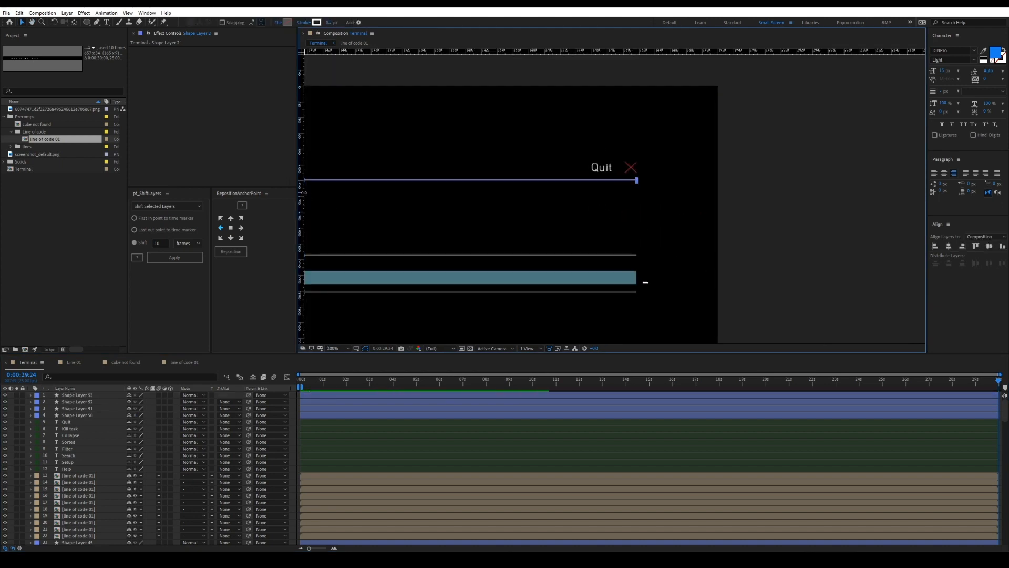
Step: Duplicate a dot and align the copy with the far end of the divider line above the Command heading bar
scroll(666, 260, down, 1)
drag(489, 252, 894, 158)
click(86, 395)
key(ctrl+d)
drag(894, 113, 595, 131)
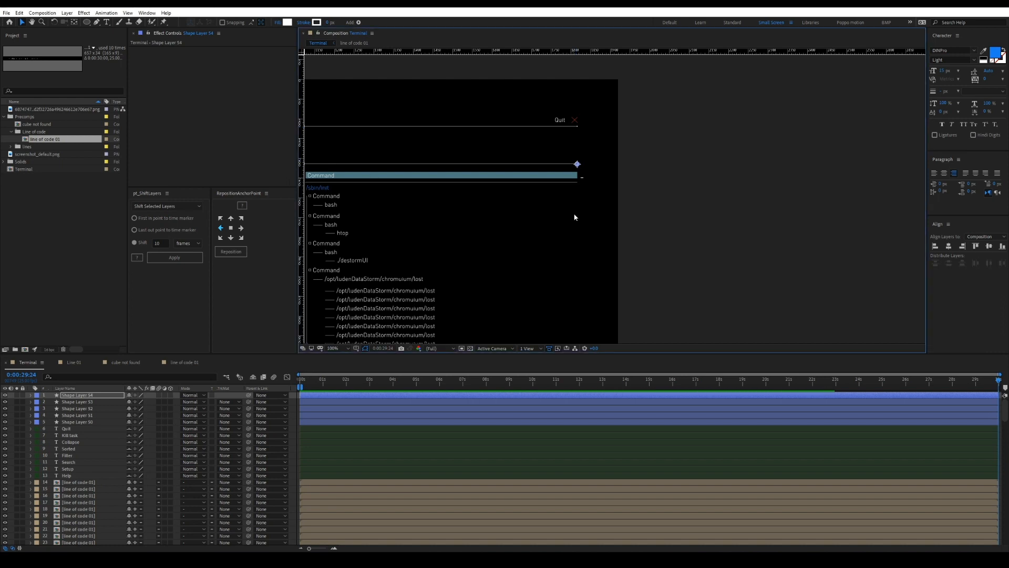
drag(574, 217, 589, 251)
scroll(589, 252, up, 2)
drag(519, 203, 519, 201)
click(537, 247)
scroll(537, 248, down, 1)
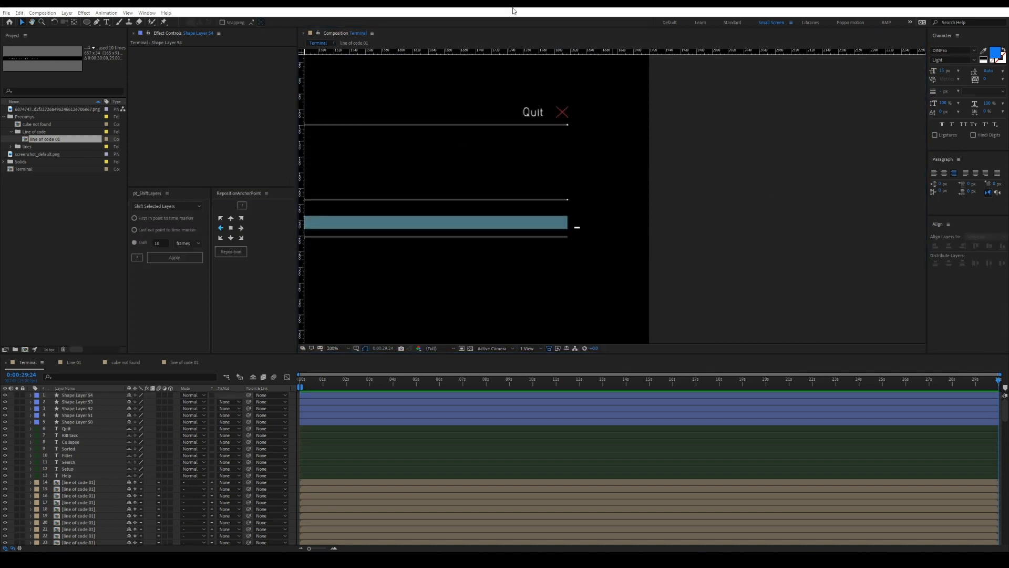
Step: Duplicate the header line's middle dot and move the copy down onto the divider line
click(568, 200)
drag(315, 195, 538, 200)
click(532, 131)
key(ctrl+d)
drag(532, 131, 532, 206)
click(547, 269)
scroll(548, 271, down, 1)
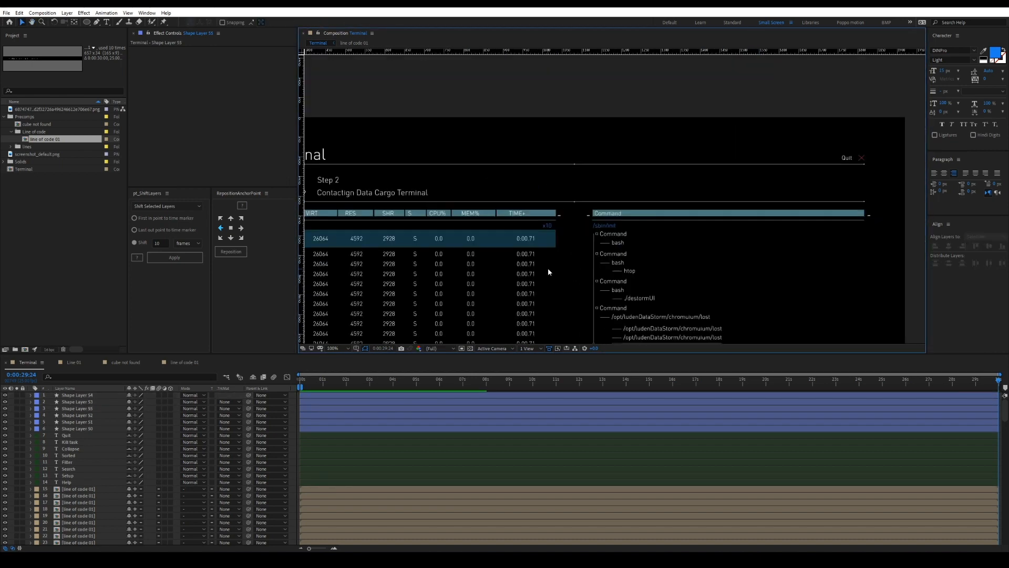
Step: Shorten the divider line to the process table's width and place a dot at each of its ends
drag(548, 272, 576, 258)
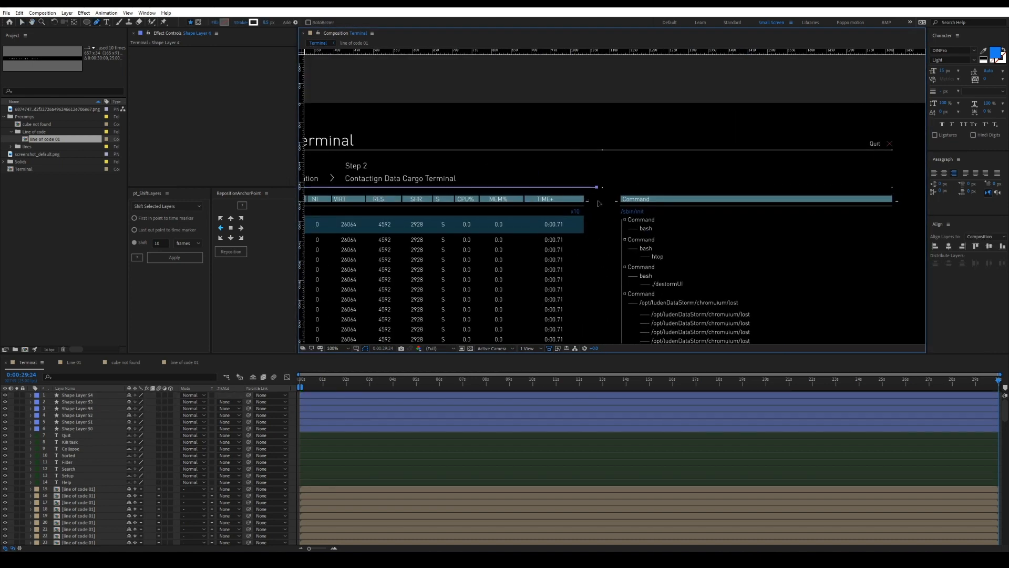
scroll(594, 225, up, 1)
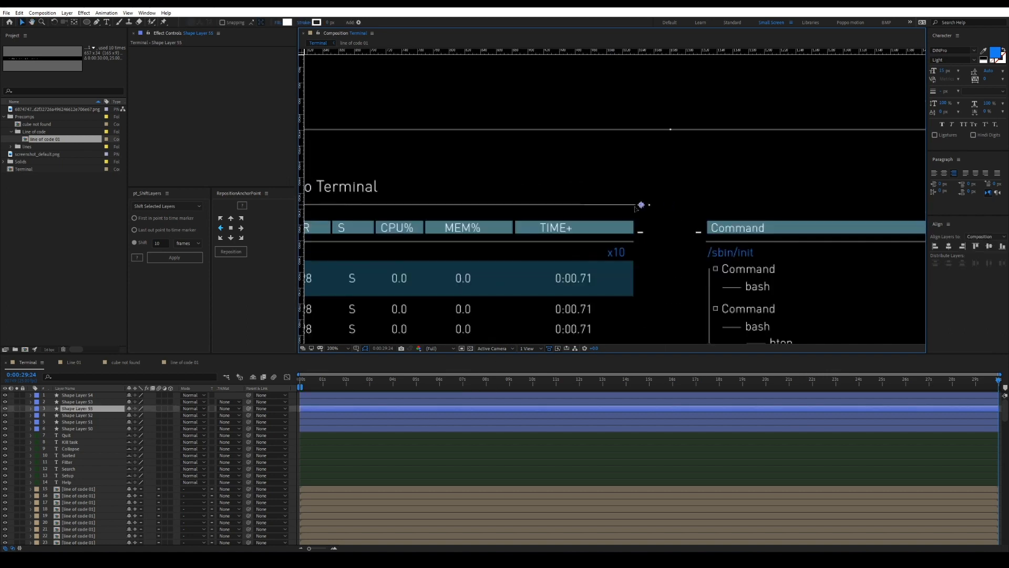
scroll(470, 144, left, 8)
click(394, 181)
key(ctrl+d)
click(376, 181)
scroll(612, 193, down, 1)
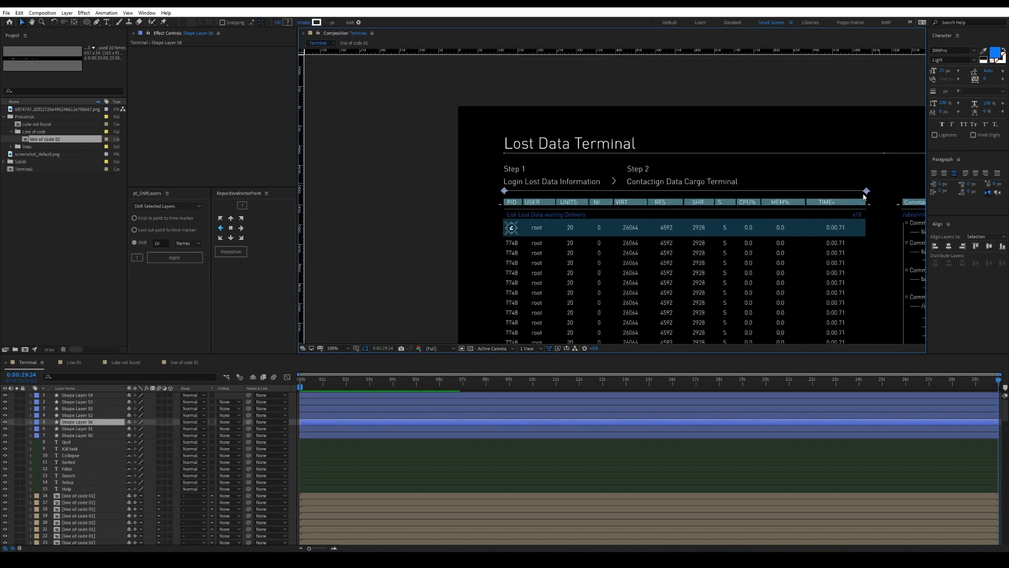
Step: Duplicate the divider line with its end dots and fit the copy to the width of the Command heading bar
key(ctrl+d)
key(ctrl+d)
scroll(773, 211, right, 6)
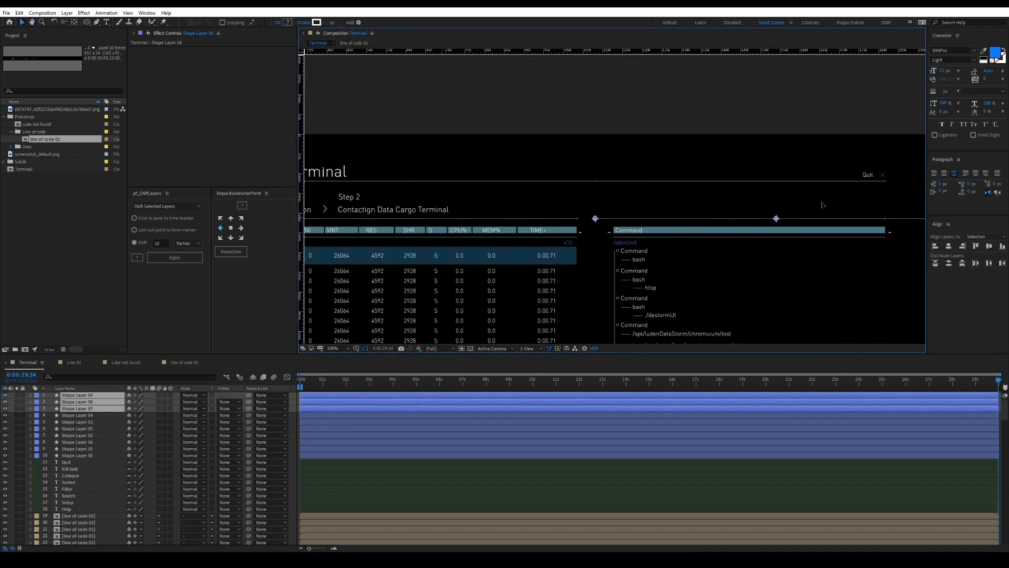
scroll(841, 204, right, 8)
click(426, 200)
scroll(503, 187, up, 2)
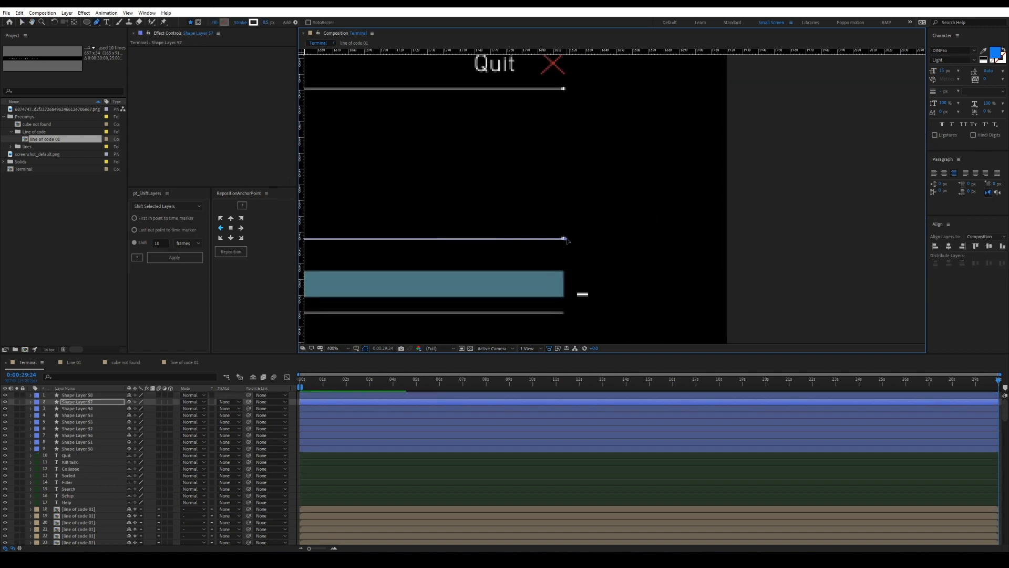
key(g)
key(ctrl+Down)
key(ctrl+Down)
scroll(725, 239, down, 5)
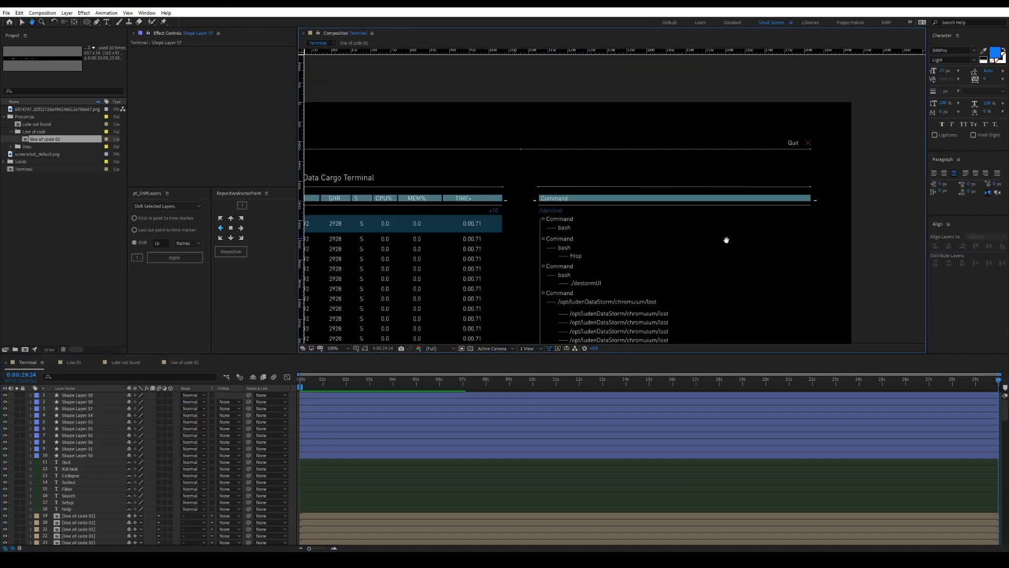
Step: Lower the opacity of the divider lines above the table and Command column and of the footer line
scroll(708, 165, up, 2)
key(v)
key(t)
click(669, 160)
click(513, 162)
click(563, 414)
drag(695, 279, 677, 185)
click(678, 295)
key(t)
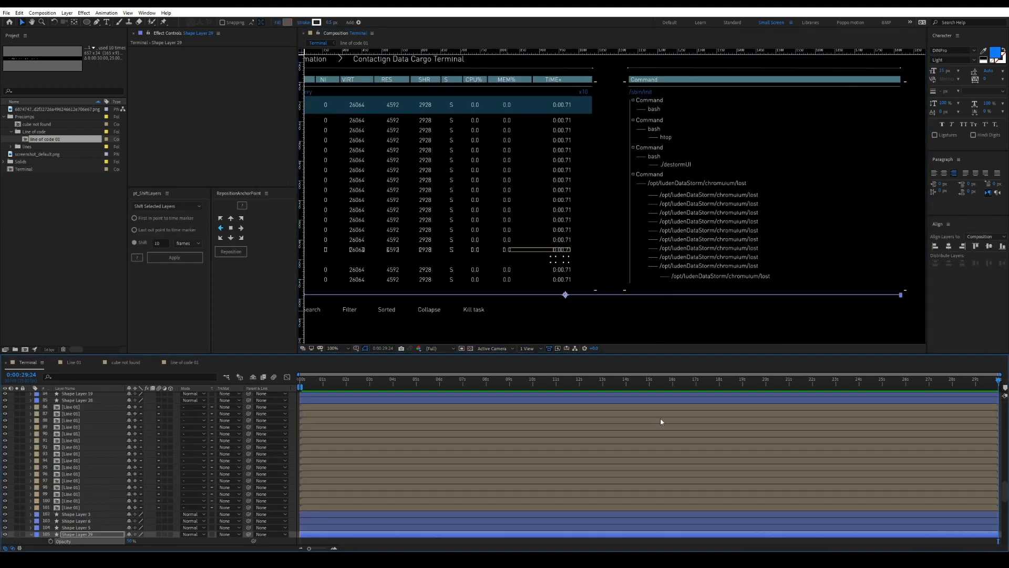
Step: Set the opacity of the lines beneath the table and Command heading bars to 50%
click(667, 87)
shift+click(557, 86)
key(t)
click(131, 528)
text(50)
Step: Set the opacity of the Step 2 and Contactign Data Cargo Terminal labels to 50%
drag(616, 88, 721, 173)
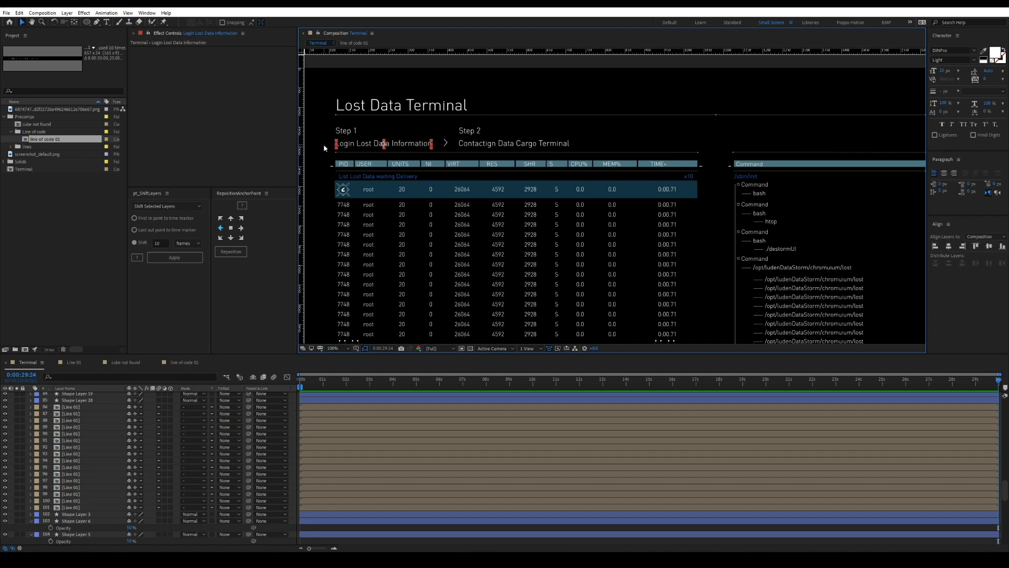
key(t)
click(131, 521)
text(50)
click(530, 543)
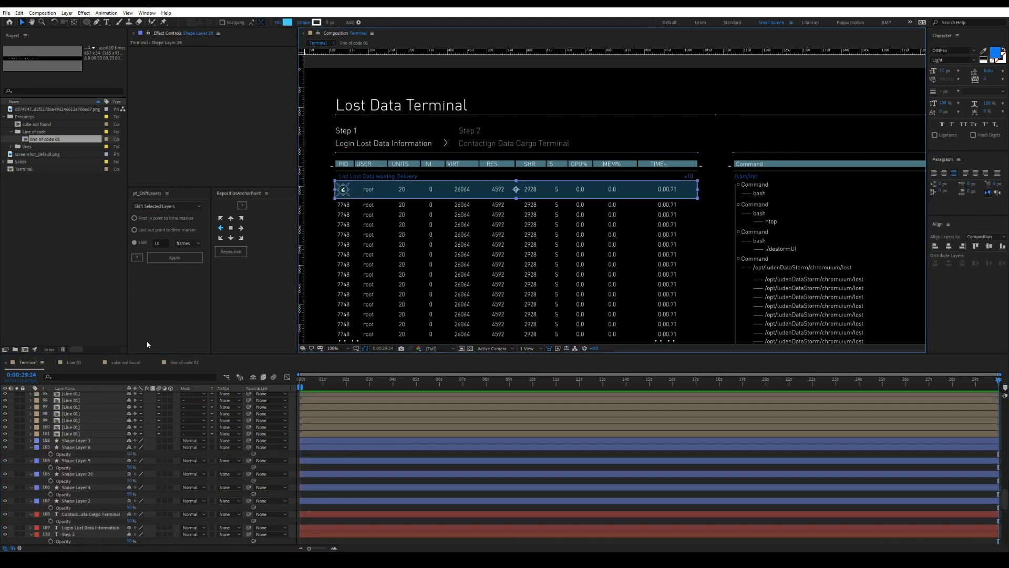
Step: Show the highlighted table row's opacity and set its blending mode to Screen
key(t)
click(193, 395)
click(198, 147)
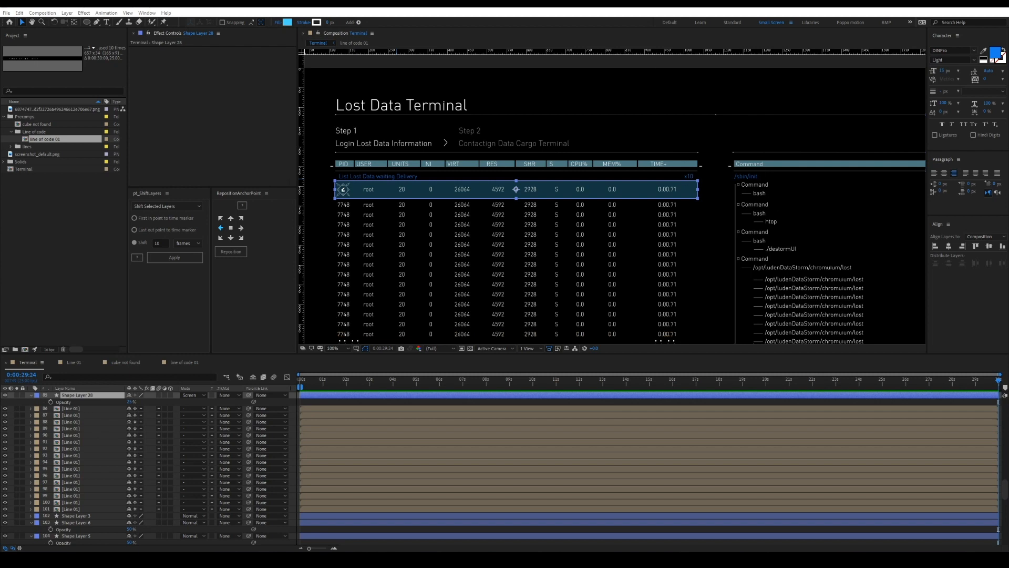
Step: Delete the inner four-dot marker on each side of the empty row near the table's end
click(708, 277)
drag(707, 277, 728, 166)
key(g)
click(376, 235)
key(Delete)
click(680, 234)
key(Delete)
Step: Draw a straight 0.5 px line with the Pen tool between the two four-dot markers in the empty row
click(214, 23)
click(14, 24)
click(40, 67)
click(267, 23)
text(0.5)
key(Return)
click(376, 235)
shift+click(675, 235)
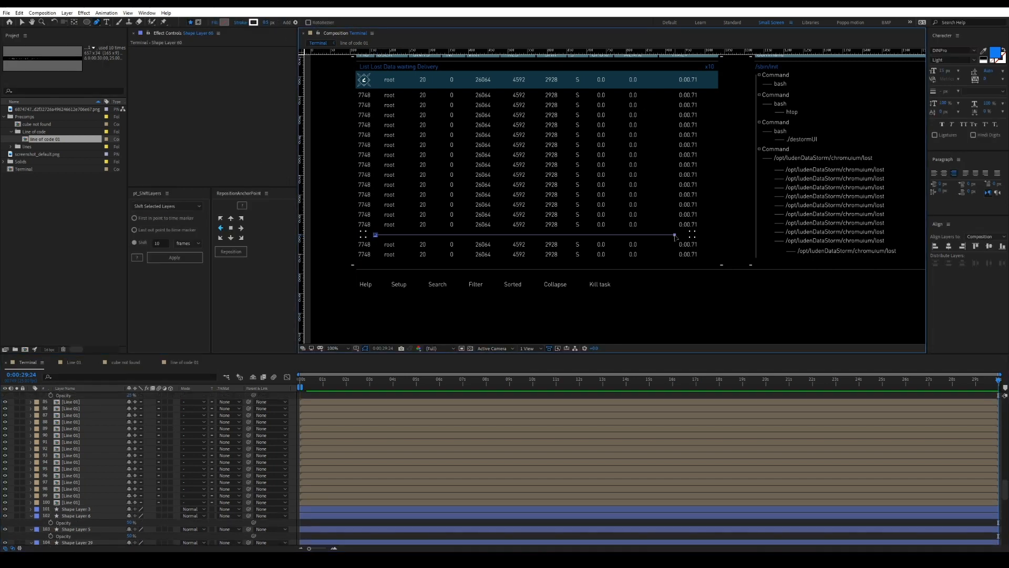
key(F2)
Step: Nudge the new line in the empty table row slightly upward
scroll(74, 419, up, 20)
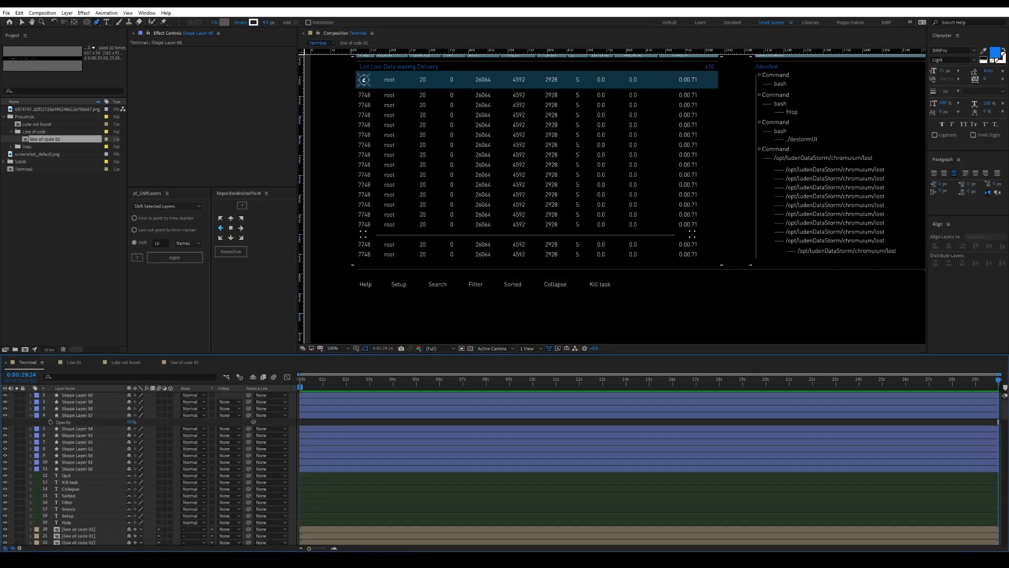
scroll(581, 265, up, 1)
key(v)
click(589, 270)
key(Up)
click(295, 422)
click(397, 269)
drag(397, 261, 587, 246)
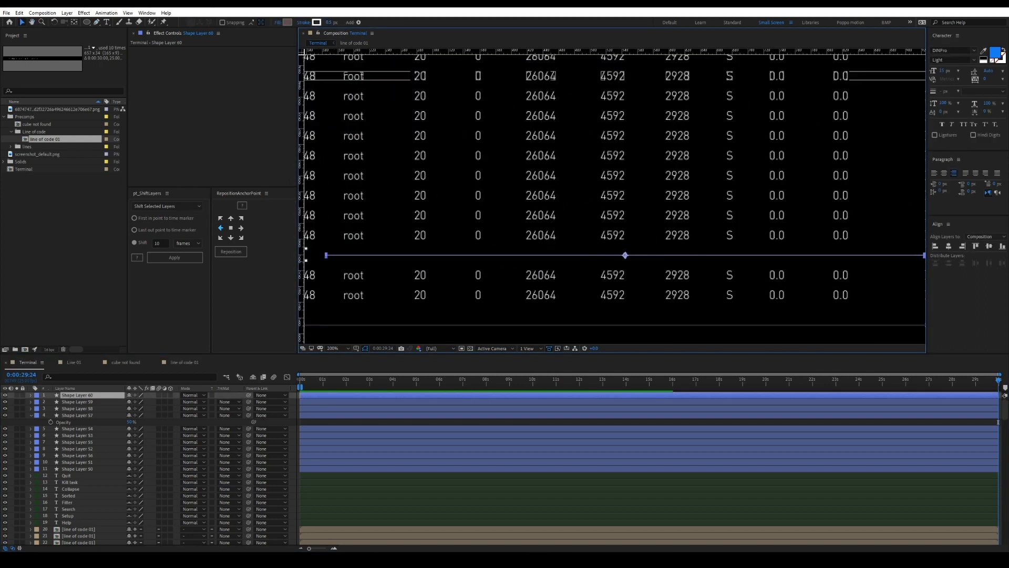
Step: Show the opacity of the line in the empty row and set its stroke colour to red
key(F2)
click(566, 256)
key(t)
scroll(626, 257, down, 2)
scroll(626, 257, up, 2)
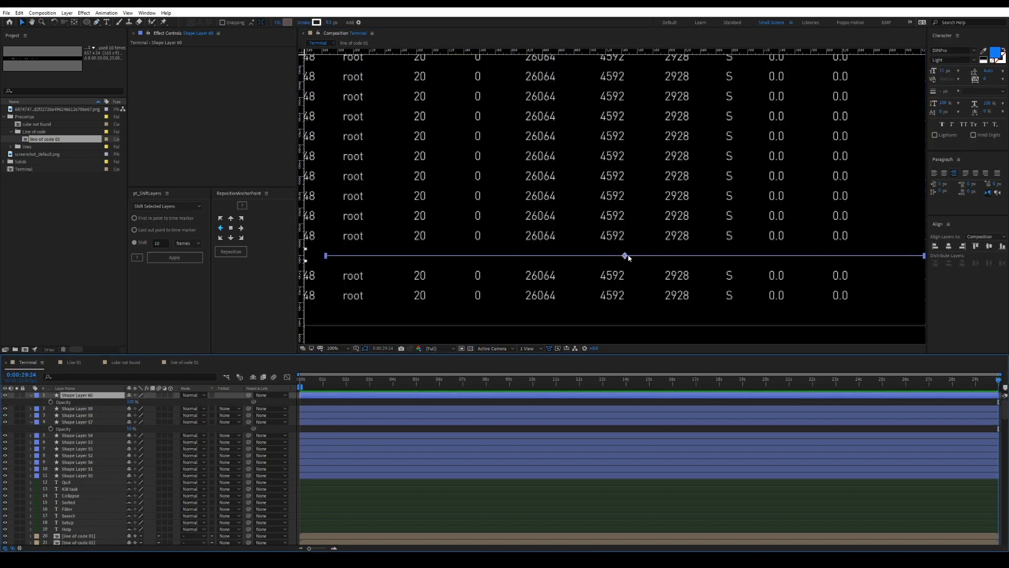
scroll(627, 256, down, 2)
scroll(697, 180, up, 2)
click(697, 180)
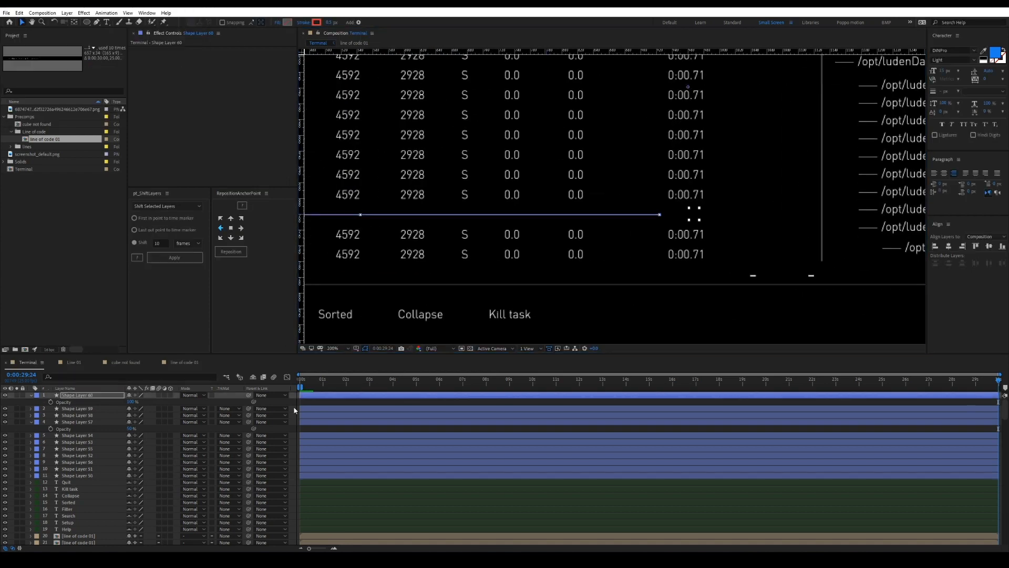
Step: Add an "Unreported" text label at the start of the red line in the empty row
scroll(437, 251, down, 2)
scroll(406, 234, up, 2)
click(496, 183)
scroll(519, 261, down, 2)
scroll(552, 185, up, 1)
scroll(552, 184, down, 1)
scroll(570, 210, up, 1)
key(ctrl+t)
text(unreported)
scroll(104, 426, down, 10)
drag(74, 527, 74, 492)
key(v)
Step: Left-align the Unreported label and set its text colour to red
click(934, 173)
click(995, 53)
key(Escape)
scroll(384, 324, up, 2)
Step: Extend the label to "Unreported Delivered Data" and align it with the start of the red line
double_click(434, 286)
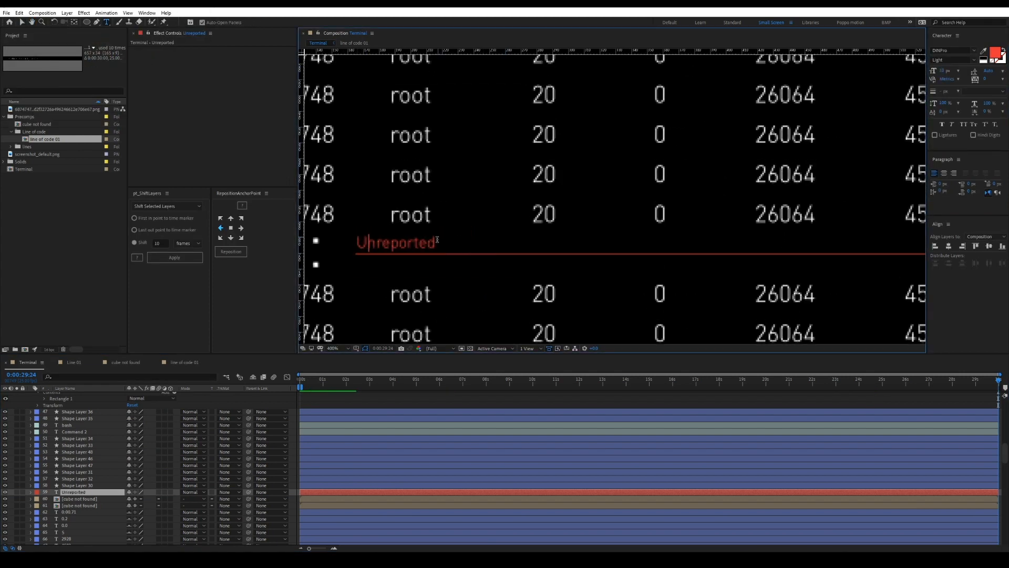
key(v)
click(452, 254)
scroll(452, 254, down, 2)
scroll(456, 233, up, 2)
click(421, 226)
drag(363, 252, 595, 241)
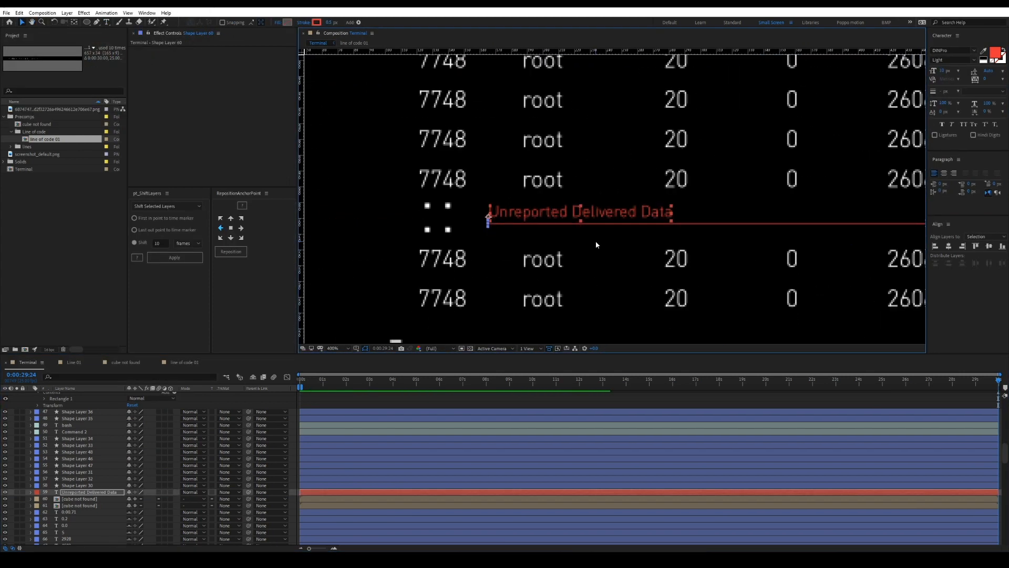
Step: Examine the red line and its label along the row and within the whole table layout
click(595, 223)
scroll(596, 241, down, 2)
key(space)
scroll(494, 294, up, 1)
click(484, 264)
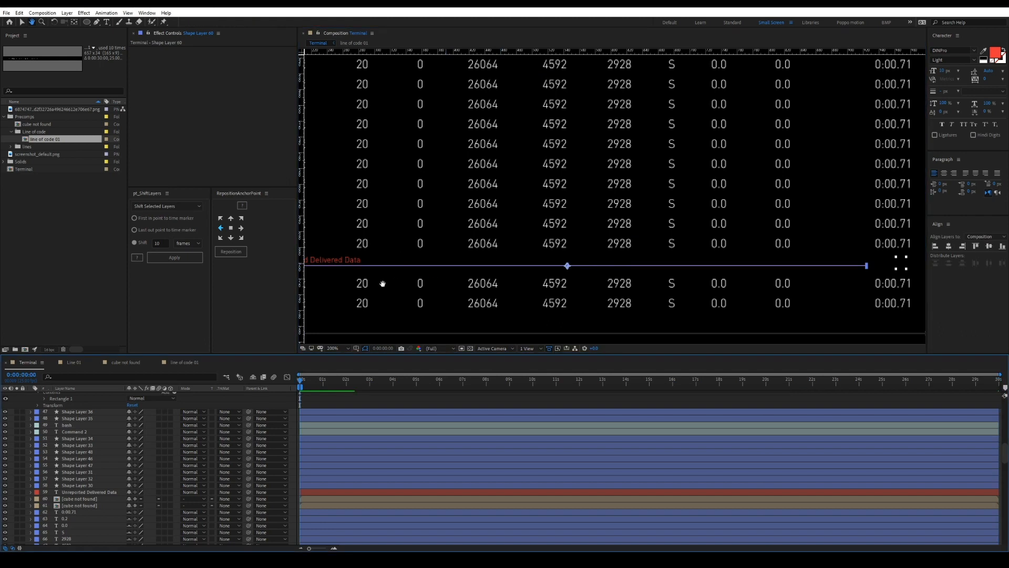
drag(383, 282, 498, 265)
shift+click(446, 244)
click(336, 402)
scroll(367, 285, down, 1)
drag(764, 189, 668, 257)
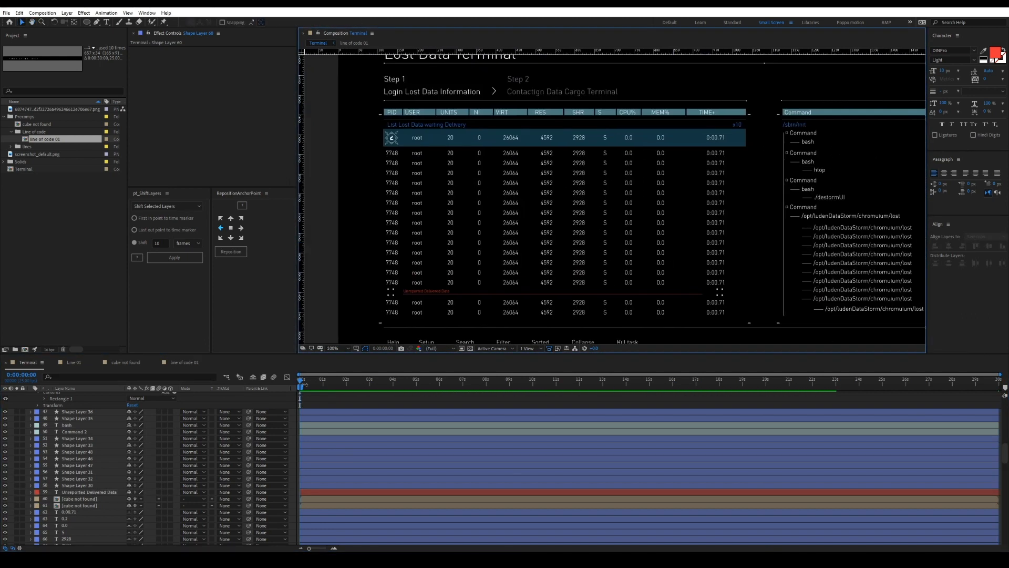
Step: Duplicate the red label, right-align it at the far end of the red line, and change its text to "5rfsITMY"
click(434, 291)
key(ctrl+d)
click(954, 173)
drag(382, 293, 682, 292)
scroll(707, 310, up, 2)
double_click(625, 231)
text(5rf)
scroll(629, 235, down, 4)
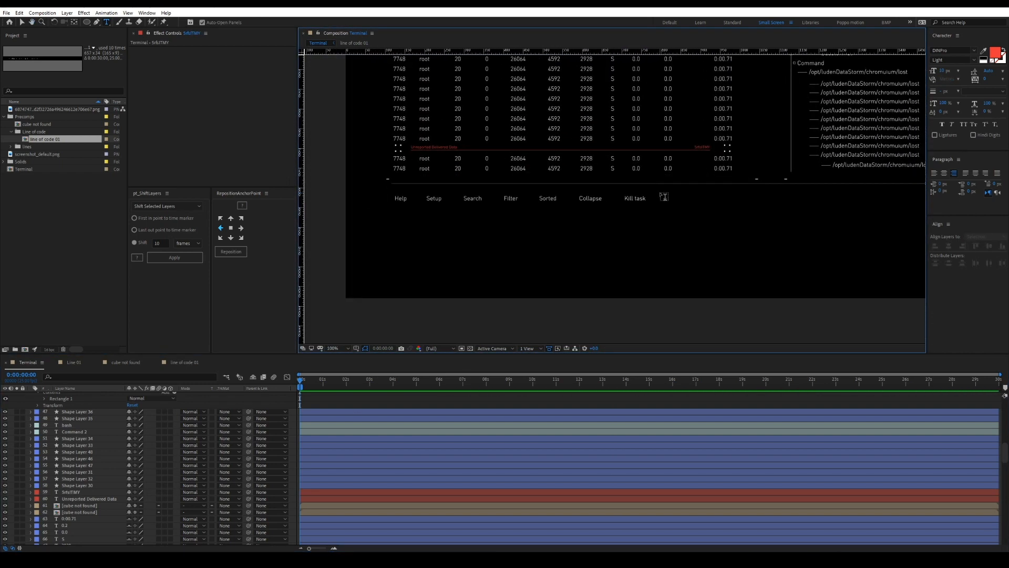
Step: Draw a thin outlined rectangle around the Help footer label and precompose it as "cube option"
key(q)
scroll(640, 241, up, 2)
drag(388, 207, 451, 224)
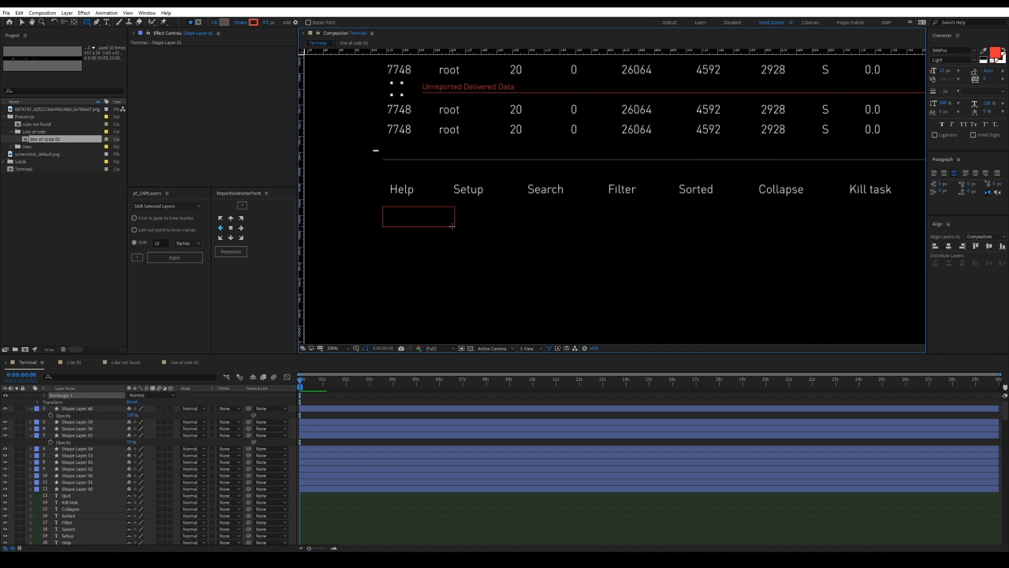
drag(382, 178, 435, 201)
key(ctrl+shift+c)
text(cube option)
key(Return)
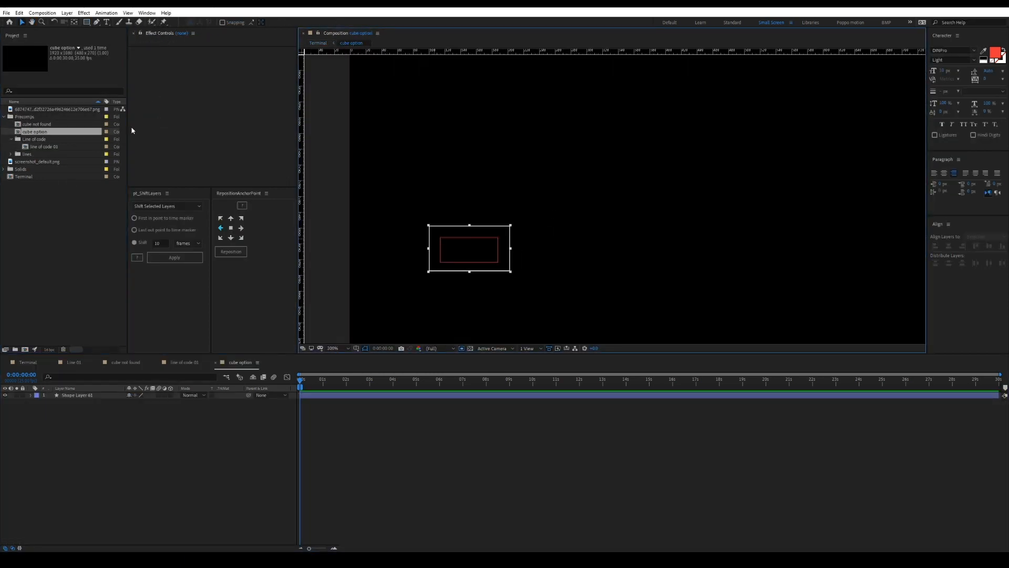
Step: Crop the cube option composition closely around the rectangle and recolour its outline light grey
click(43, 13)
click(68, 60)
scroll(657, 216, up, 1)
click(673, 224)
click(698, 228)
click(318, 43)
scroll(563, 211, down, 3)
scroll(567, 192, up, 3)
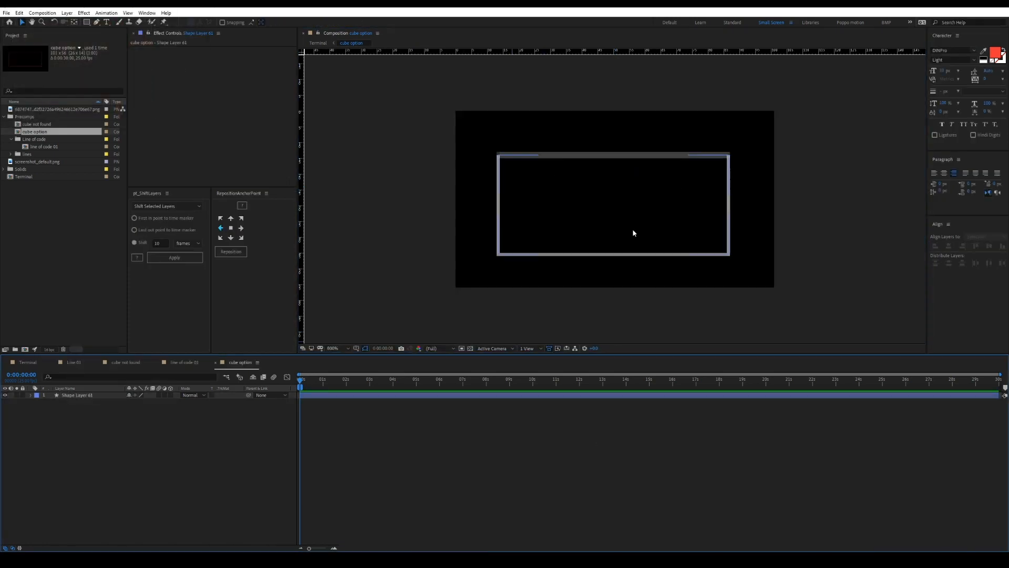
Step: Add a left-aligned white "1:3" text at 5 px inside the rectangle's lower-left corner
click(93, 396)
key(ctrl+t)
click(501, 247)
text(1:3)
click(84, 395)
click(935, 173)
click(996, 52)
click(4, 20)
click(183, 21)
drag(944, 71, 939, 70)
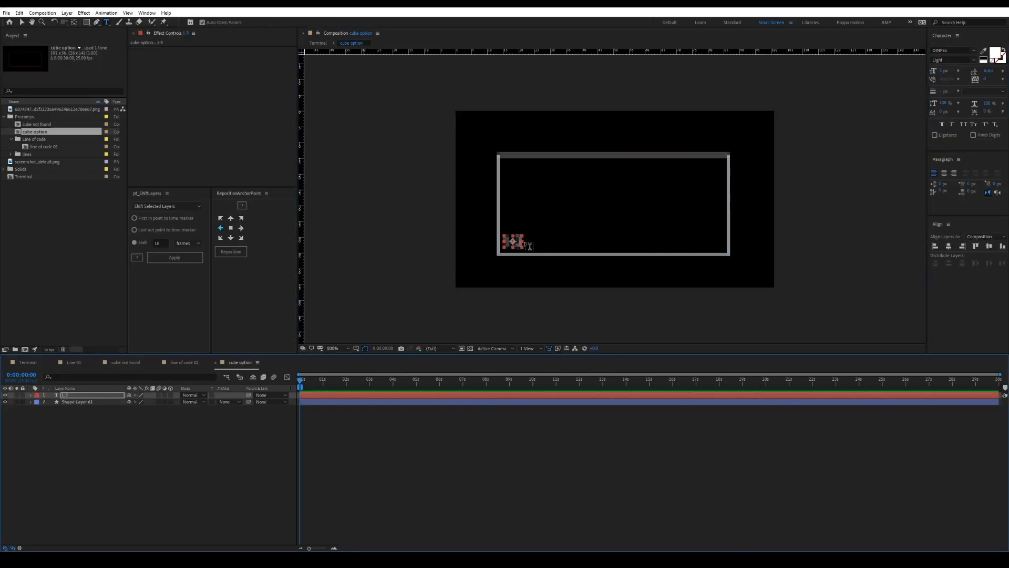
Step: In the Terminal composition, move the footer text layers from Quit to Help above the cube option layer
click(318, 44)
scroll(416, 230, down, 2)
key(v)
double_click(356, 217)
click(318, 43)
click(78, 401)
click(67, 529)
shift+click(67, 482)
drag(68, 482, 83, 396)
click(77, 449)
scroll(356, 227, up, 2)
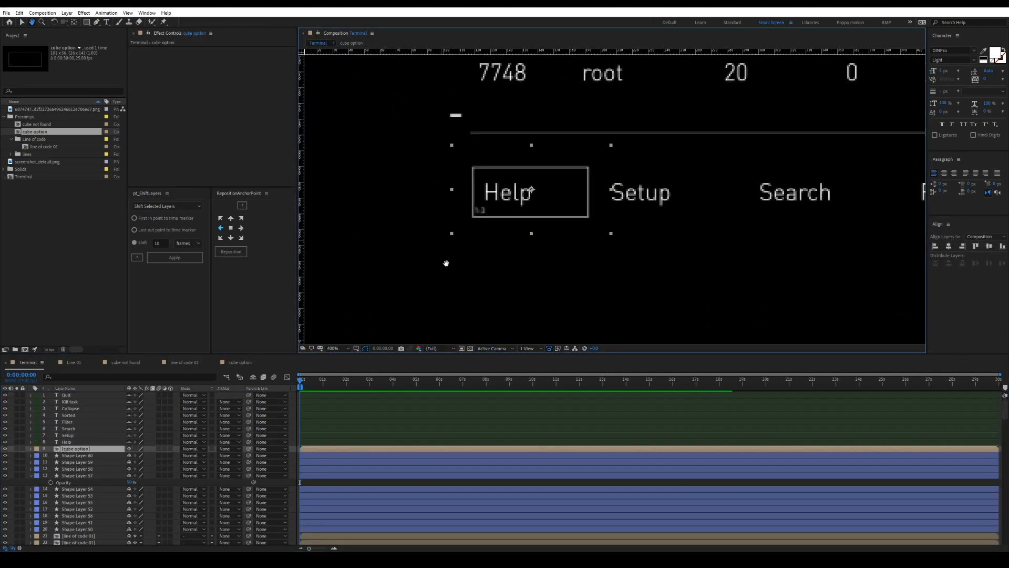
Step: Centre the Help label inside its box and distribute the footer labels evenly along the row
click(447, 264)
drag(516, 194, 517, 190)
click(497, 215)
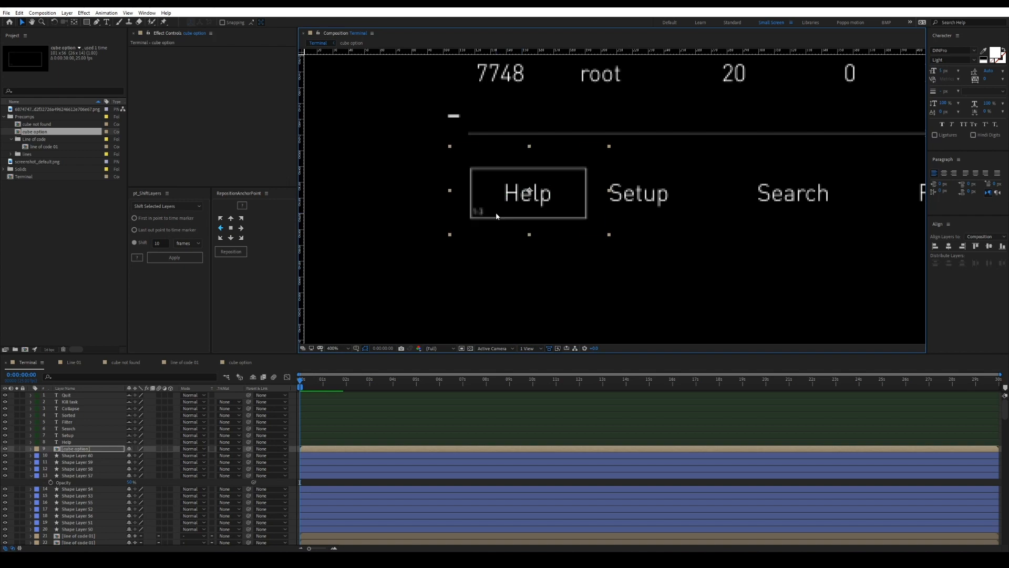
scroll(500, 221, down, 2)
drag(393, 217, 610, 202)
drag(427, 204, 439, 204)
click(990, 262)
Step: Duplicate the cube option box twice and place the copies around the Setup and Search labels
click(76, 449)
key(ctrl+d)
scroll(615, 200, up, 1)
drag(365, 222, 712, 234)
drag(458, 229, 540, 229)
key(ctrl+d)
click(639, 273)
drag(640, 222, 482, 223)
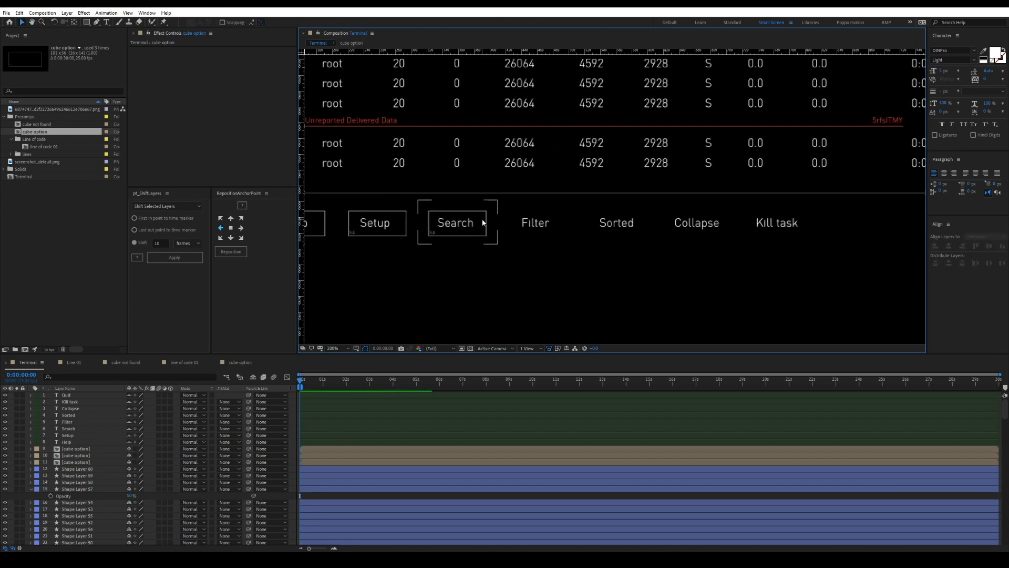
Step: Duplicate the cube option box for the Filter, Sorted, Collapse and Kill task labels and position each copy around its label
click(480, 230)
key(ctrl+d)
scroll(512, 244, down, 1)
key(ctrl+d)
drag(576, 216, 795, 236)
key(ctrl+d)
scroll(599, 220, up, 1)
key(ctrl+d)
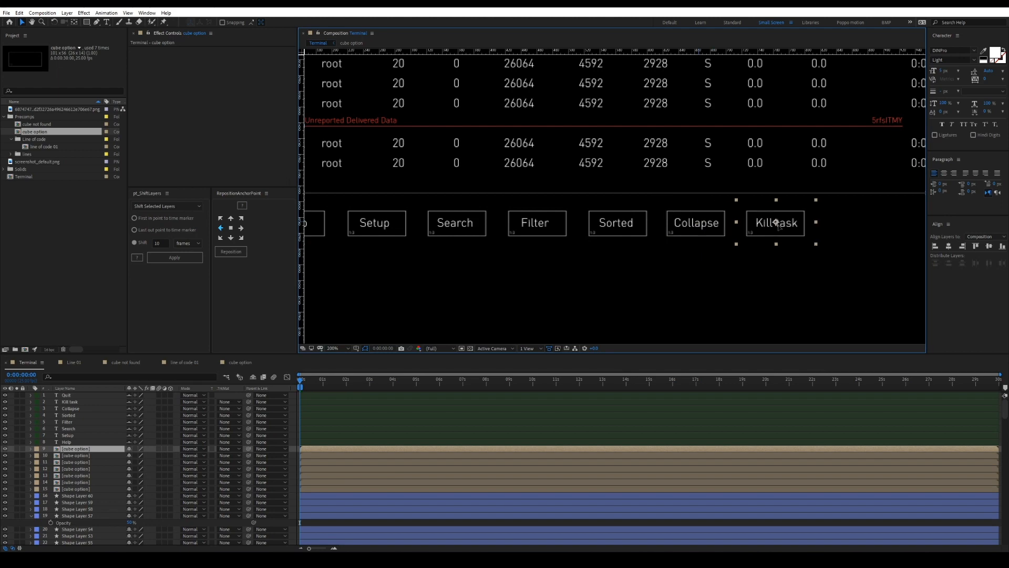